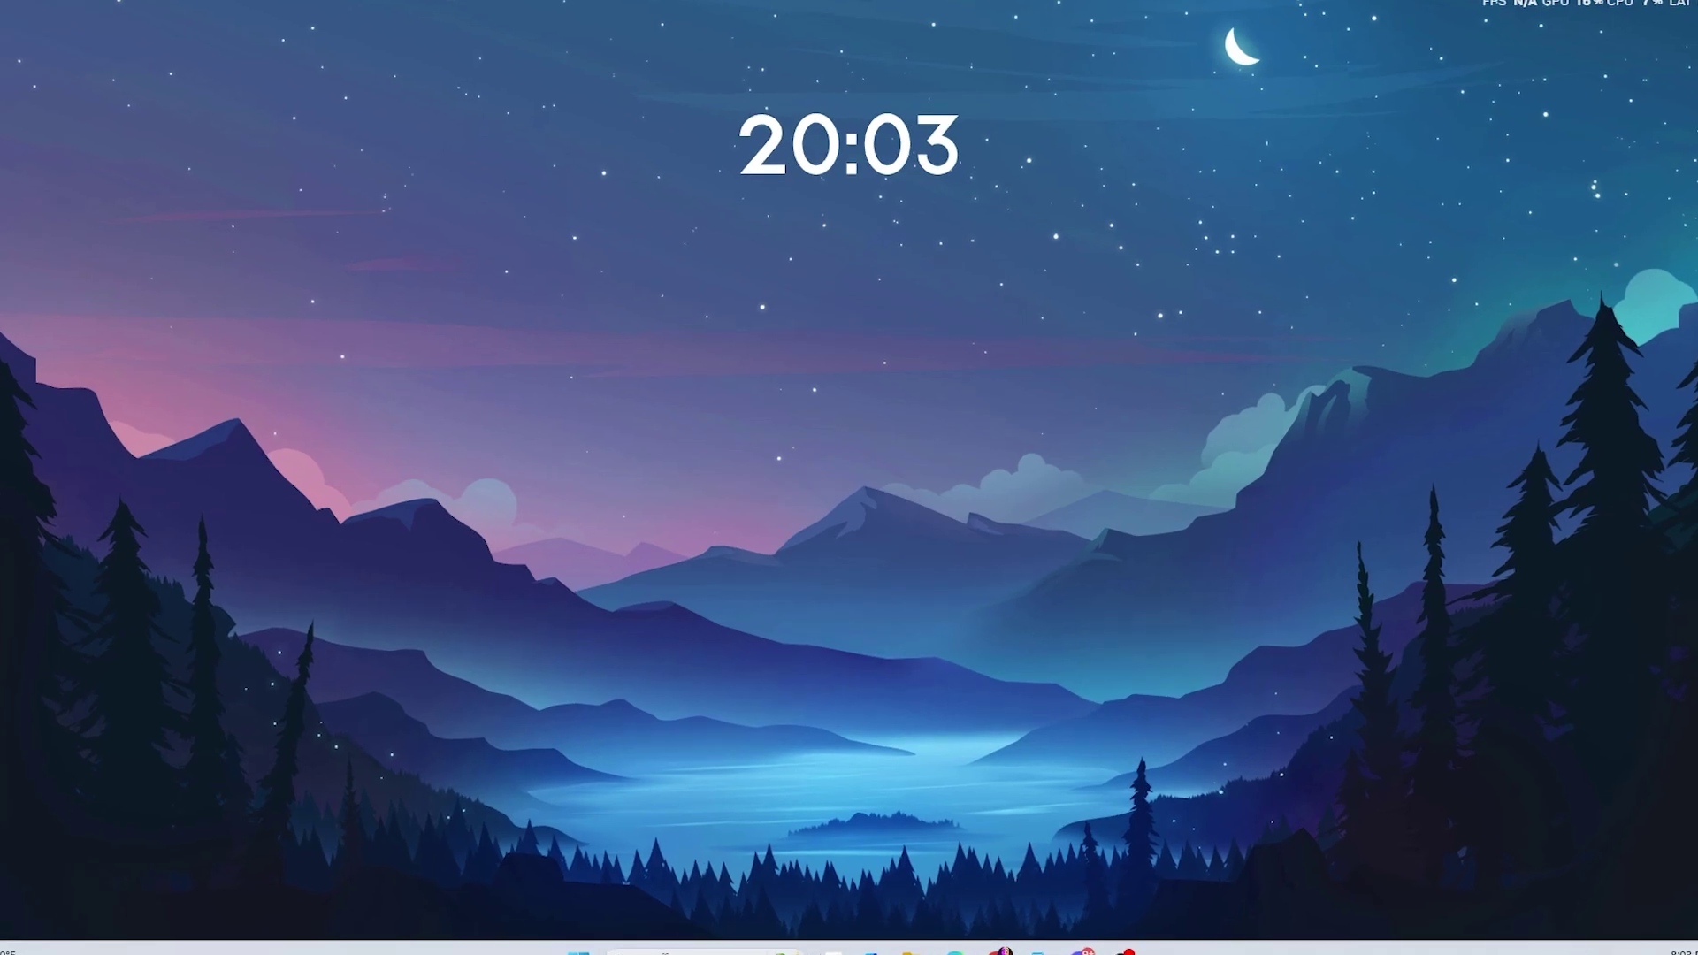
- Search the Start menu for 're' and run Registry Editor as administrator
key(super)
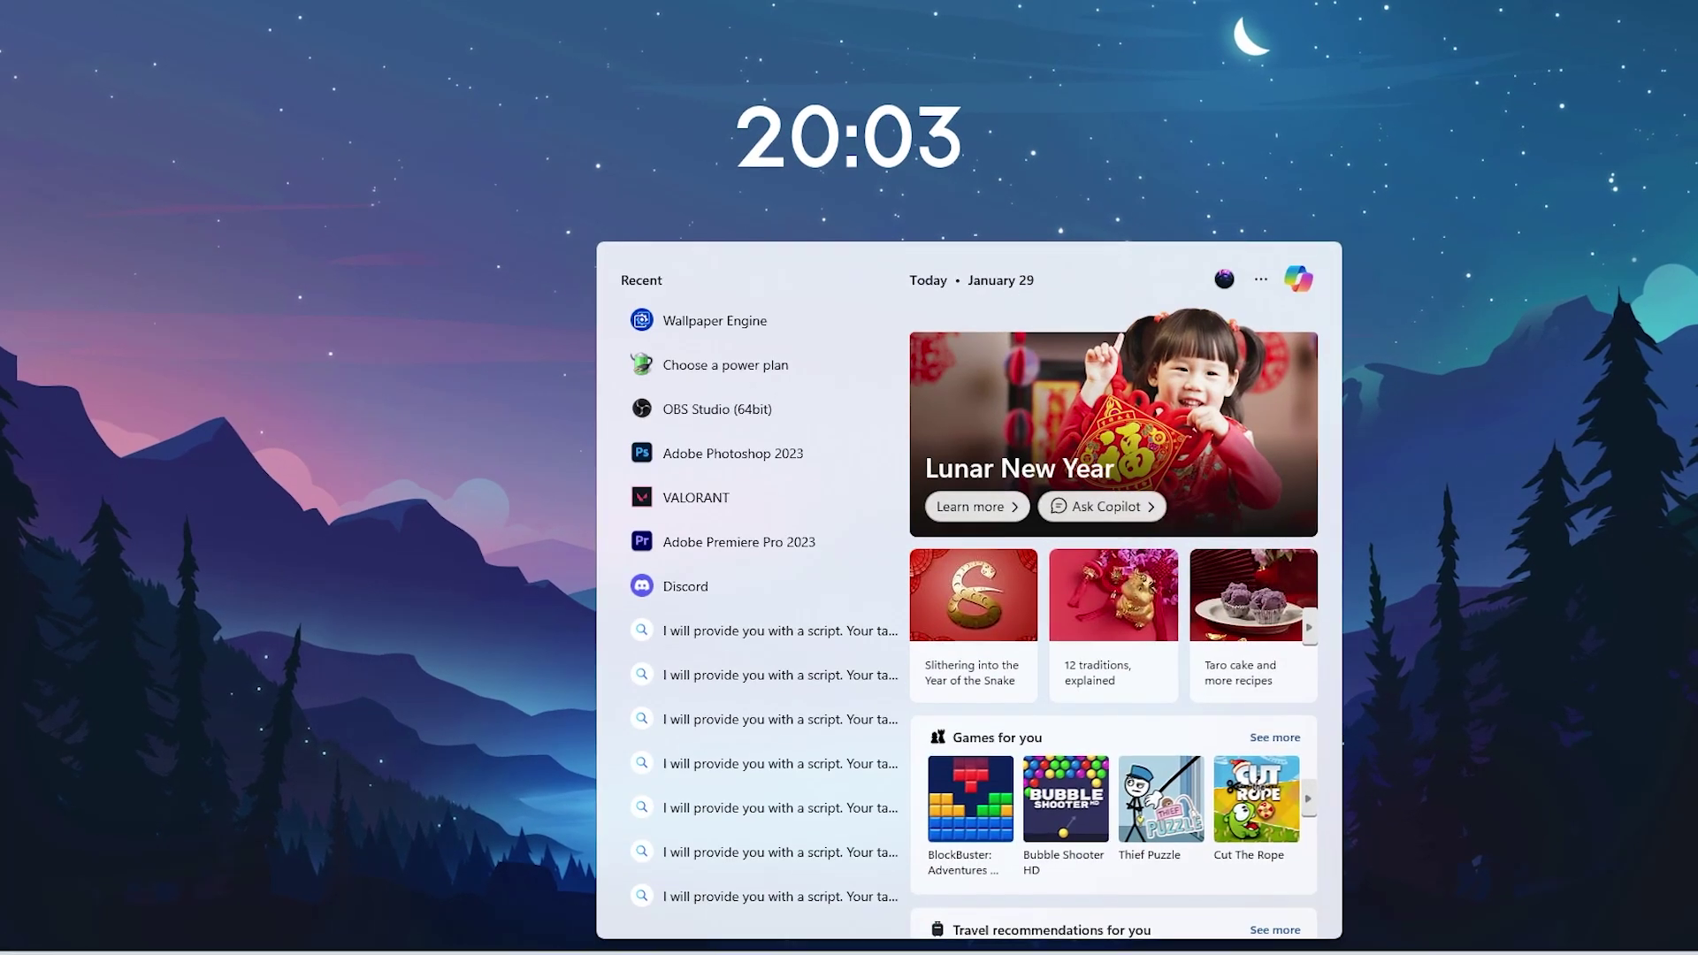
text(re)
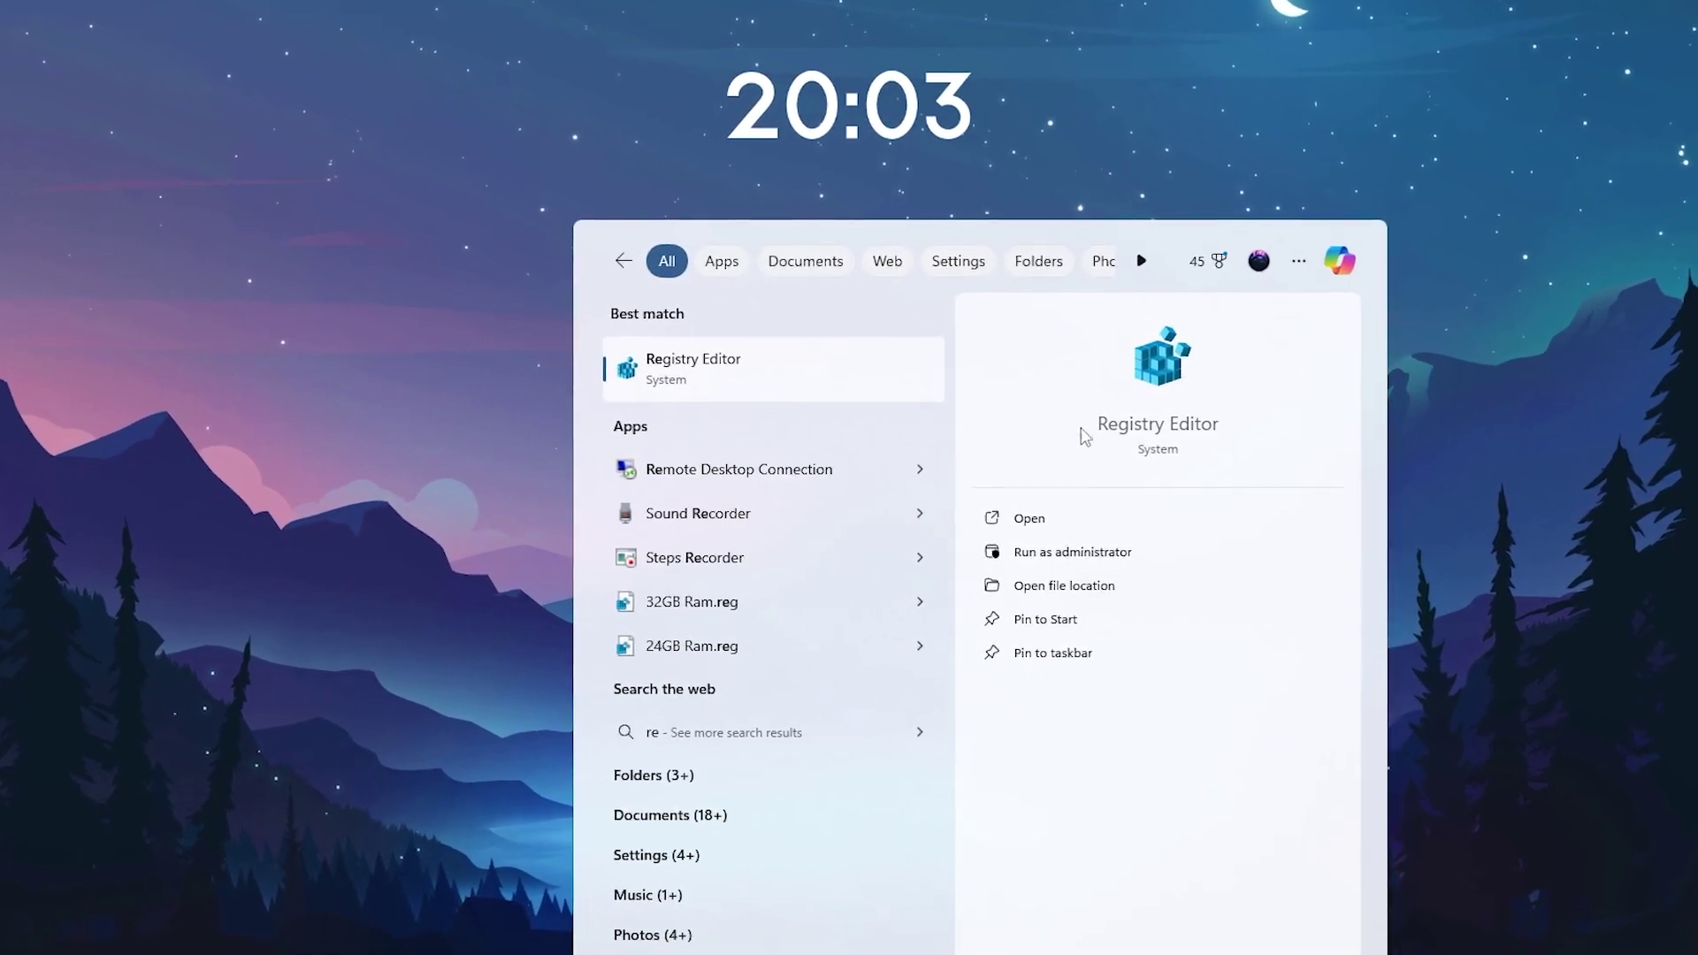
right_click(695, 353)
click(770, 385)
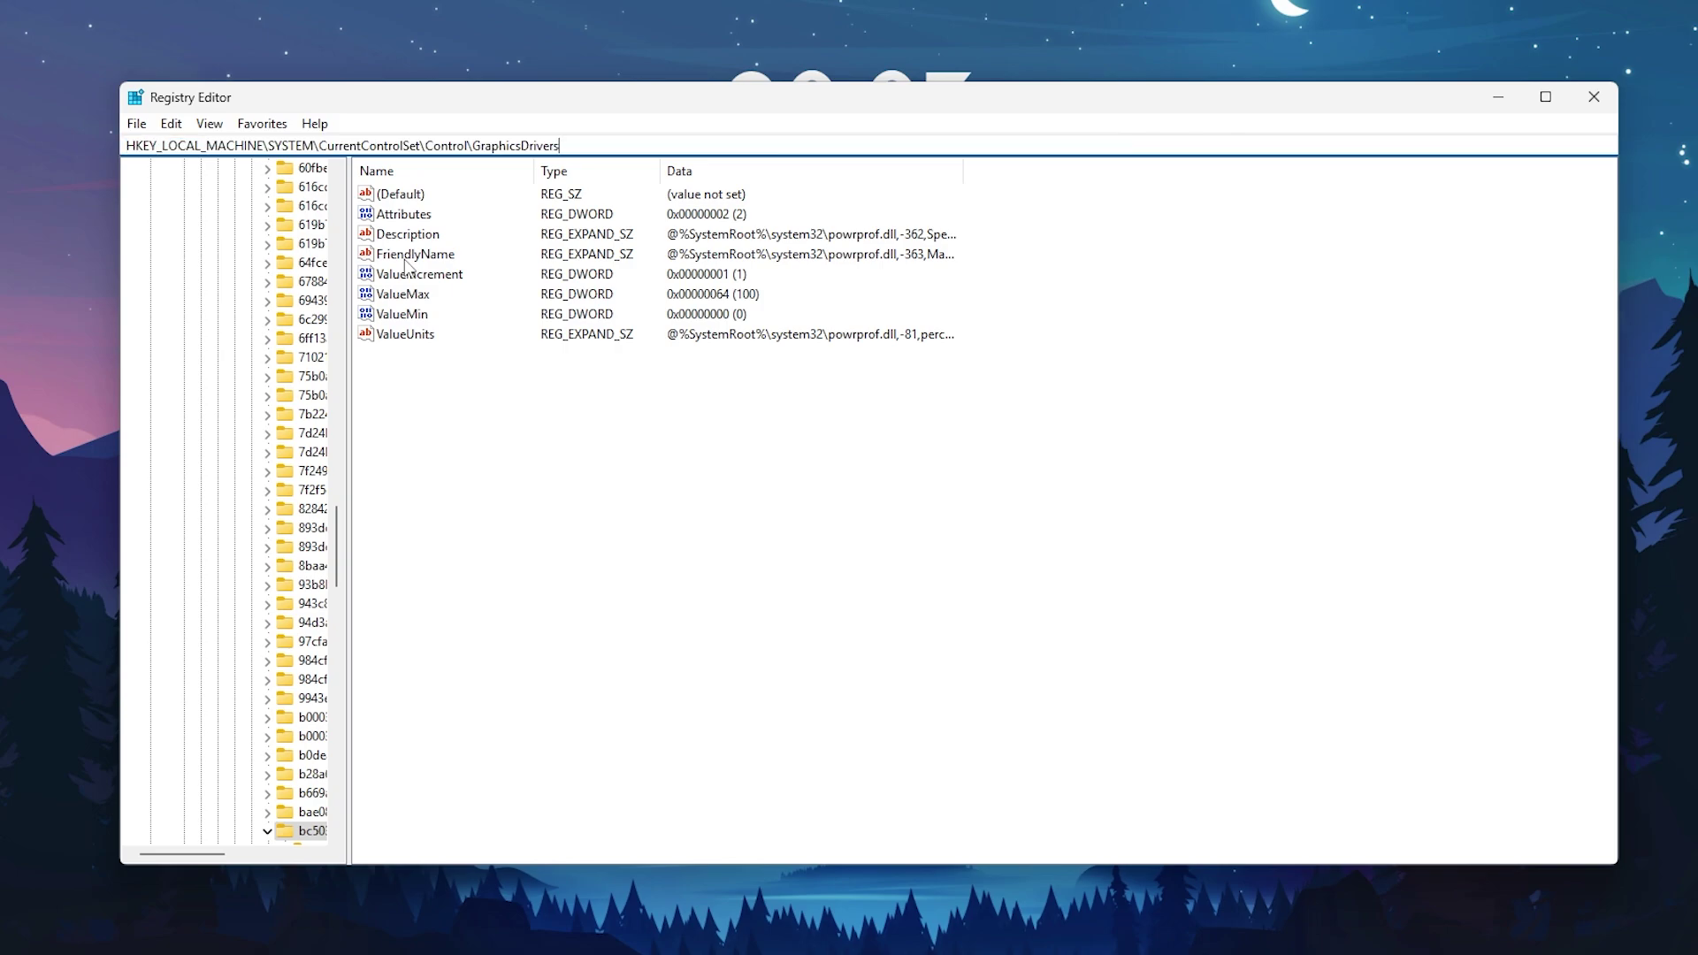
- Open the GraphicsDrivers key and confirm HwSchMode stays at 2
key(Return)
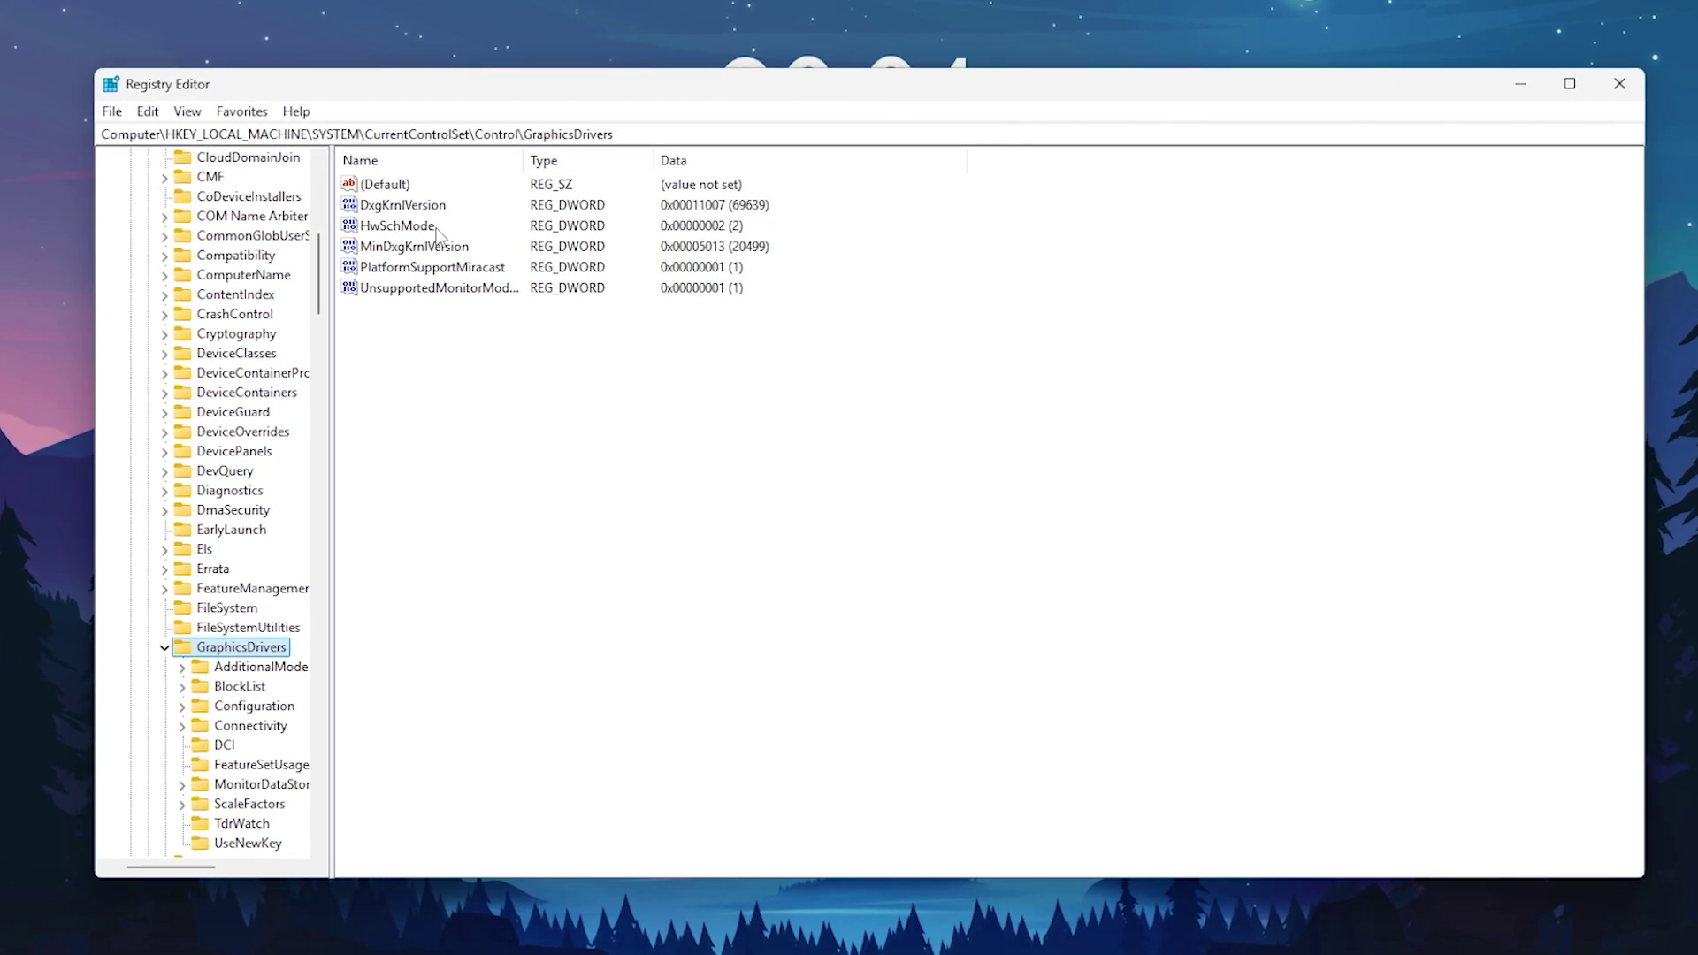
right_click(399, 342)
mouse_move(447, 352)
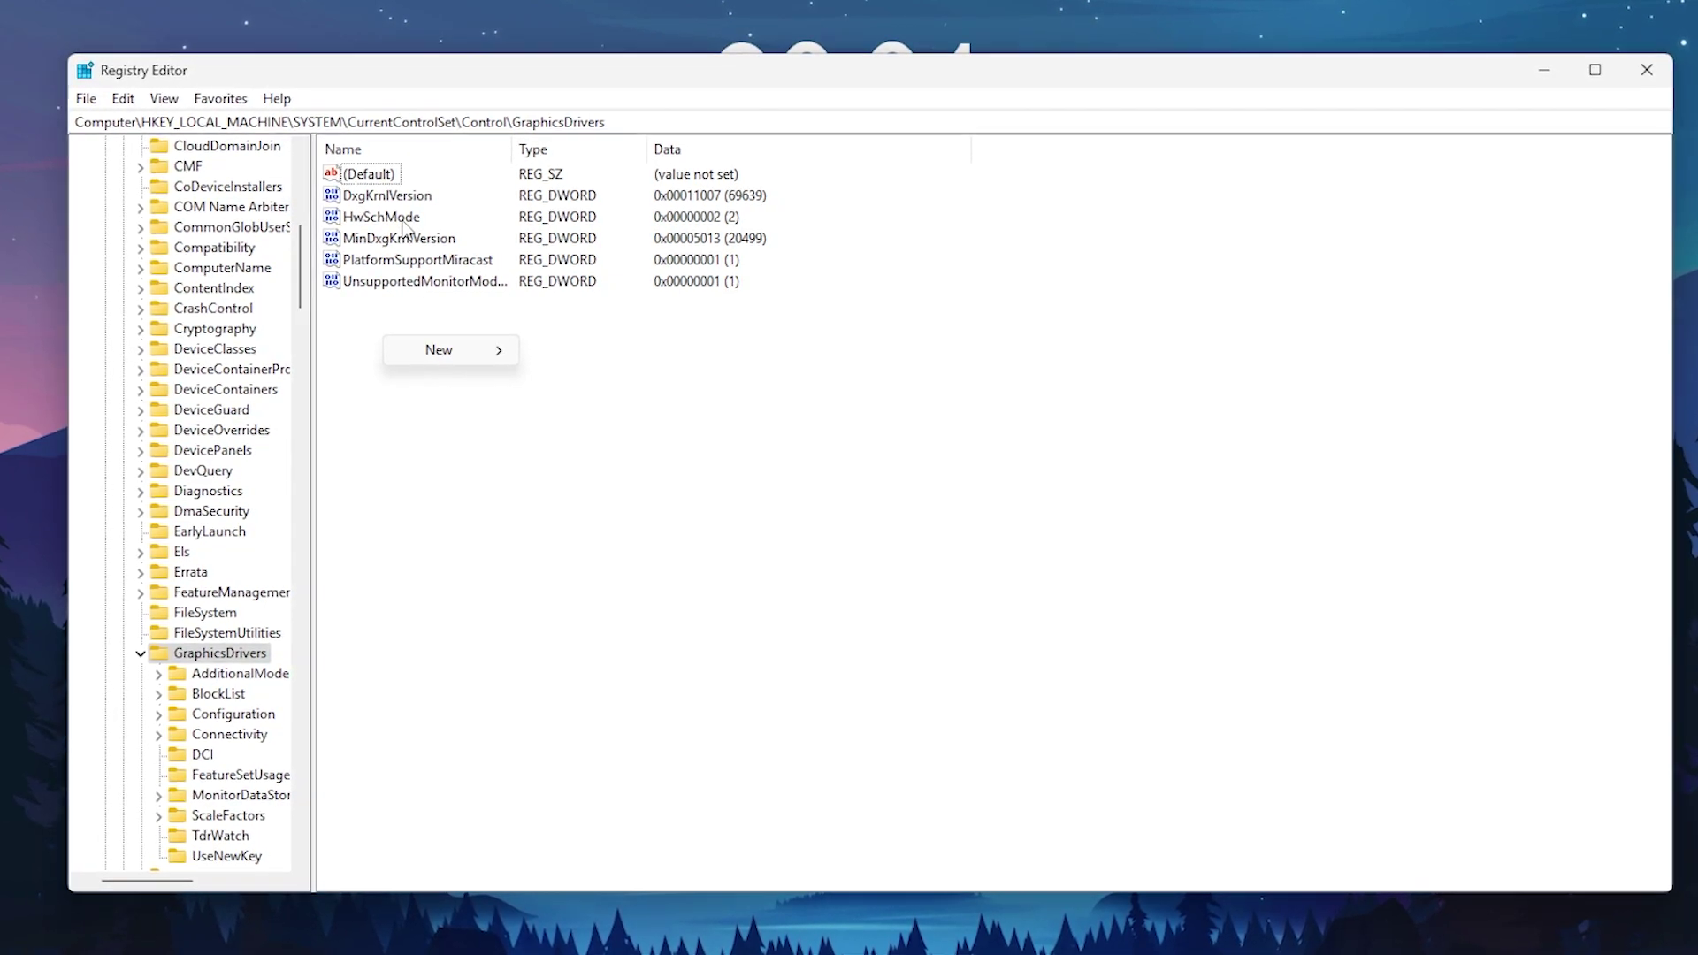
click(369, 216)
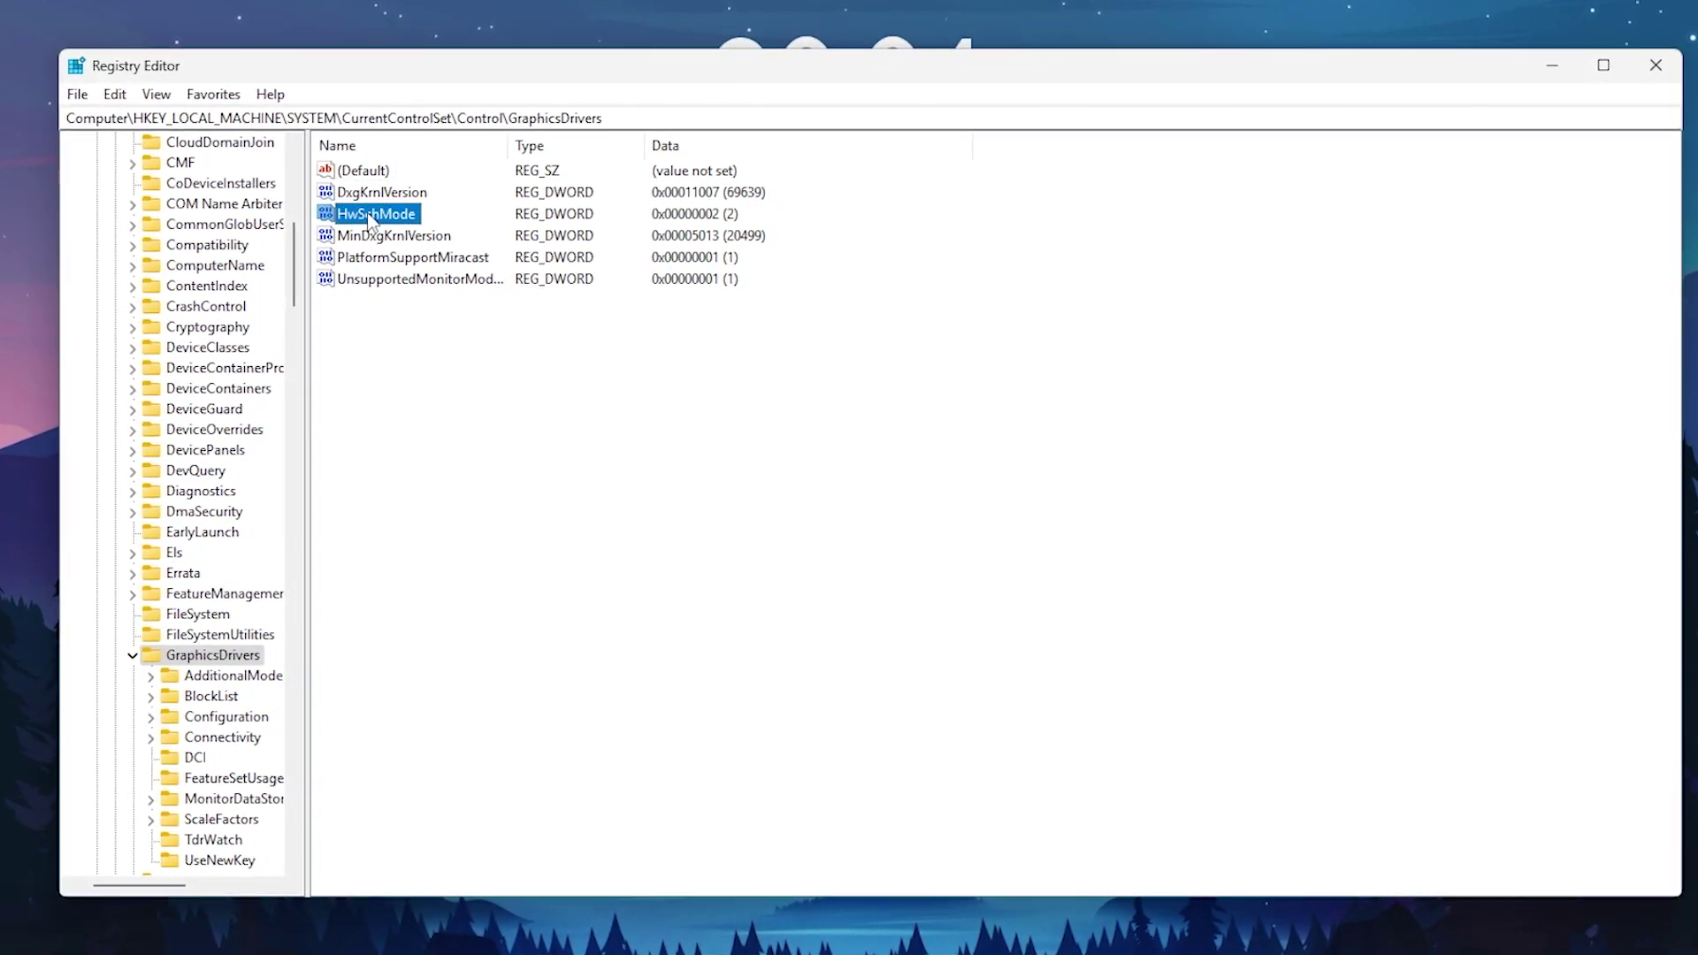
double_click(369, 217)
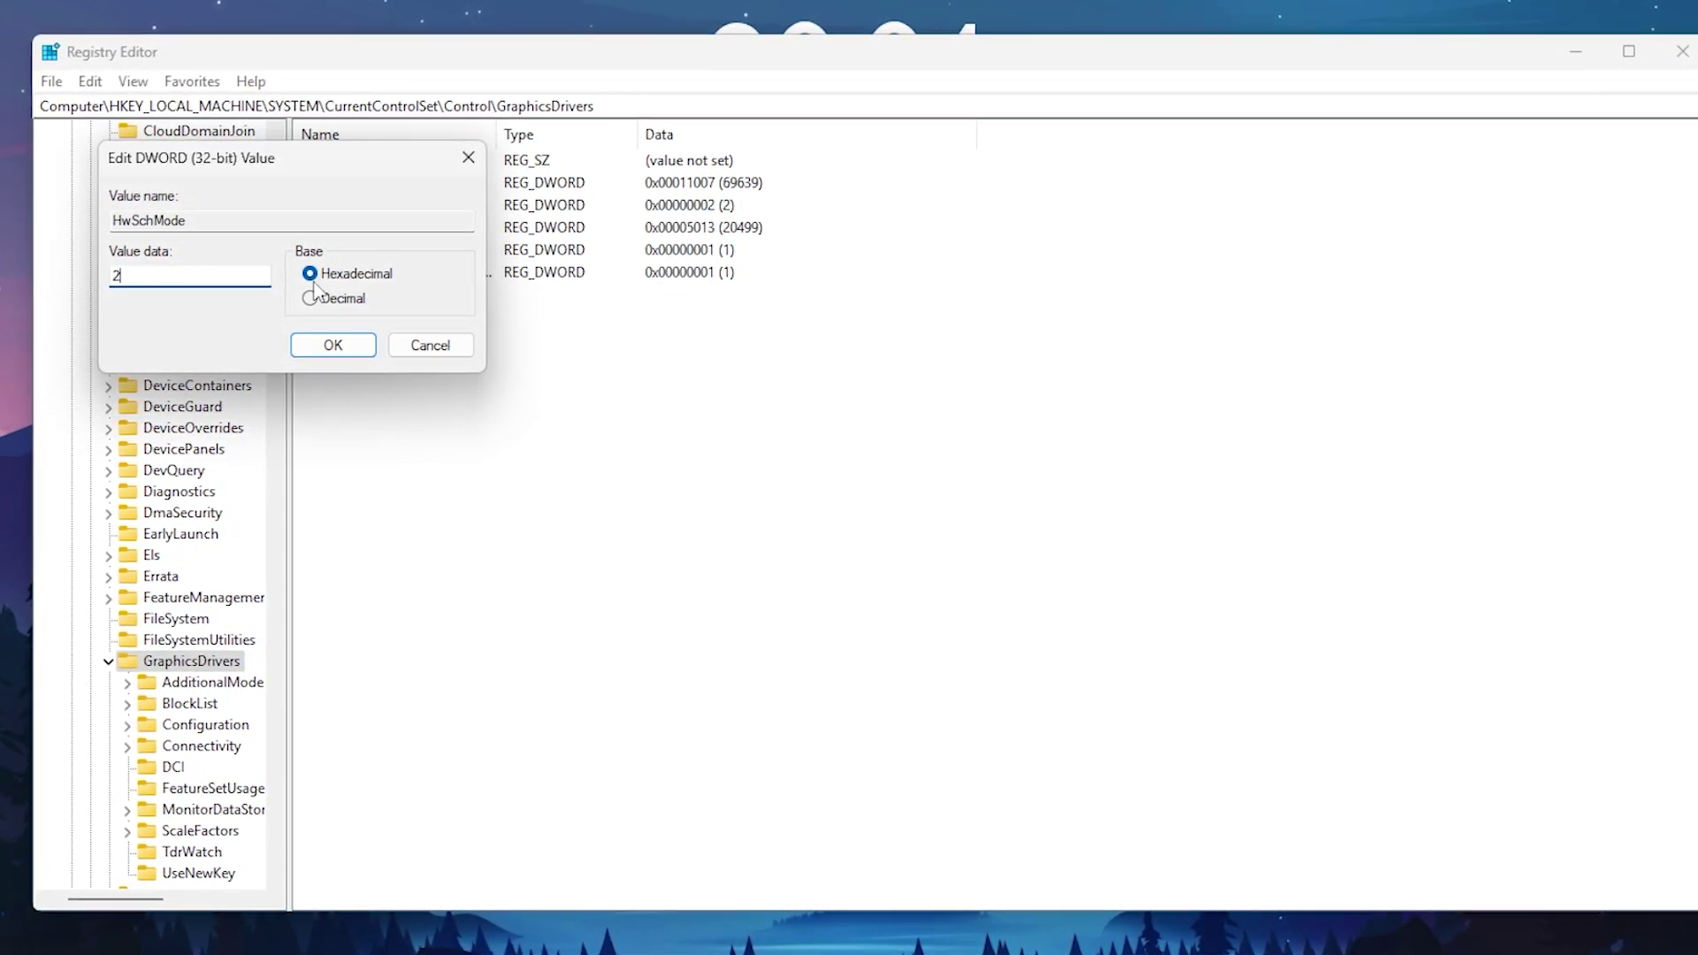
click(334, 344)
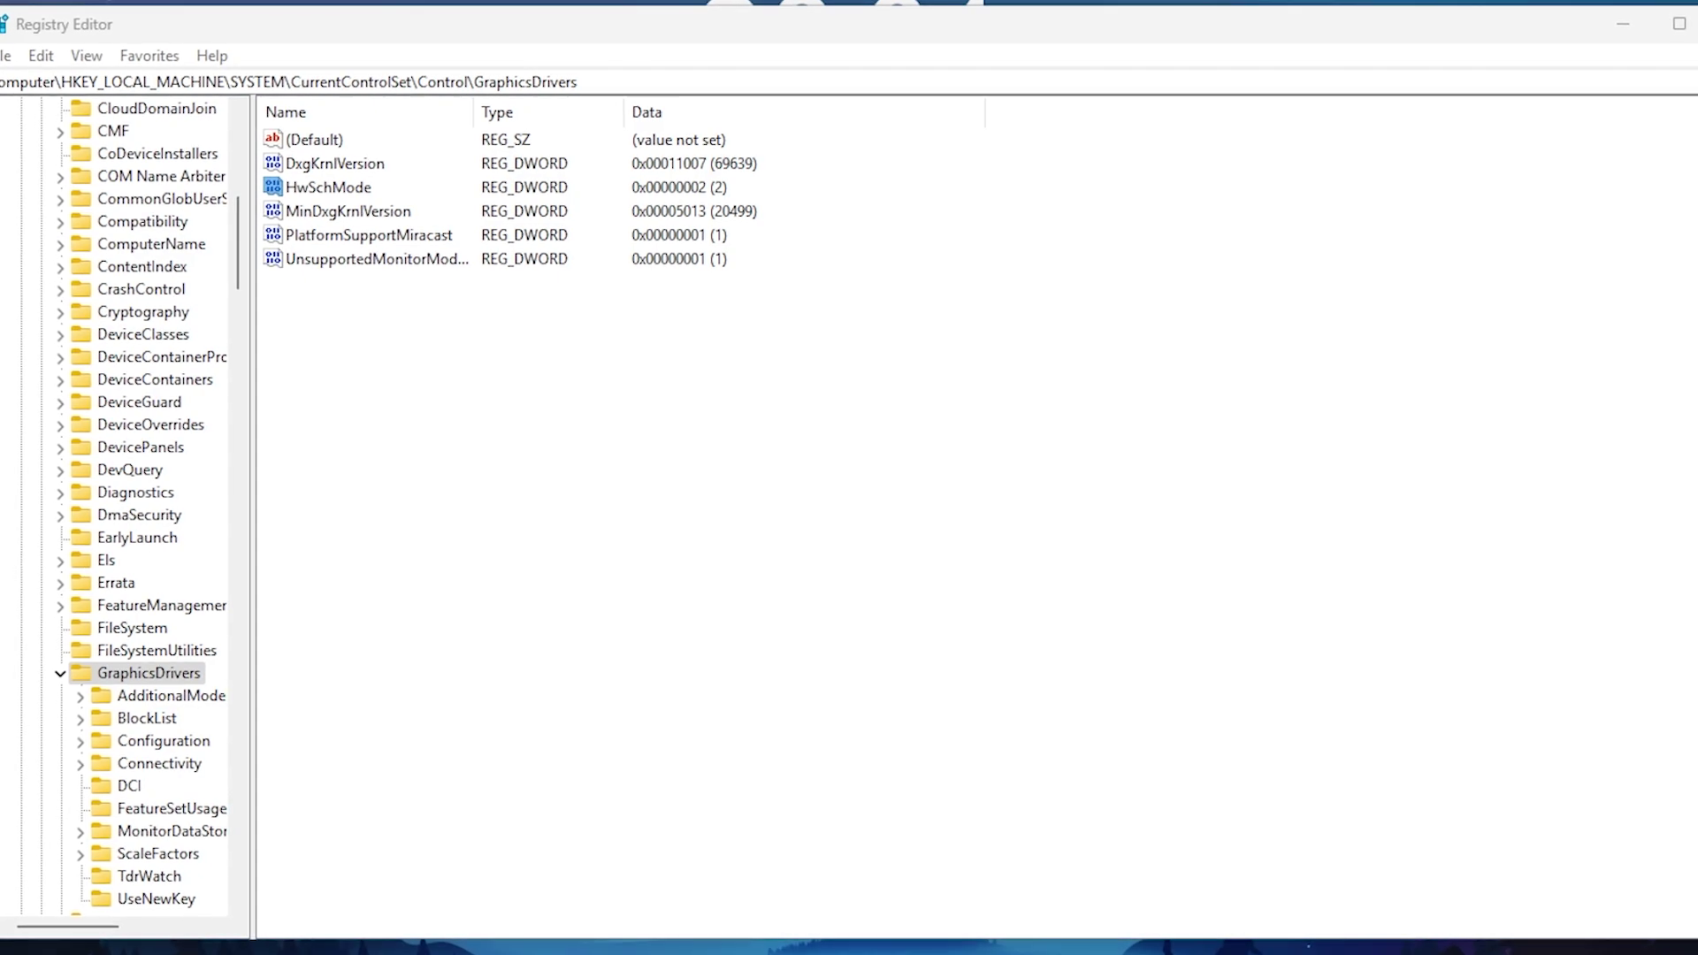
- Go to PowerSettings key bc5038f7-23e0-4960-96da-33abaf5935ec and set Attributes to 2
click(288, 82)
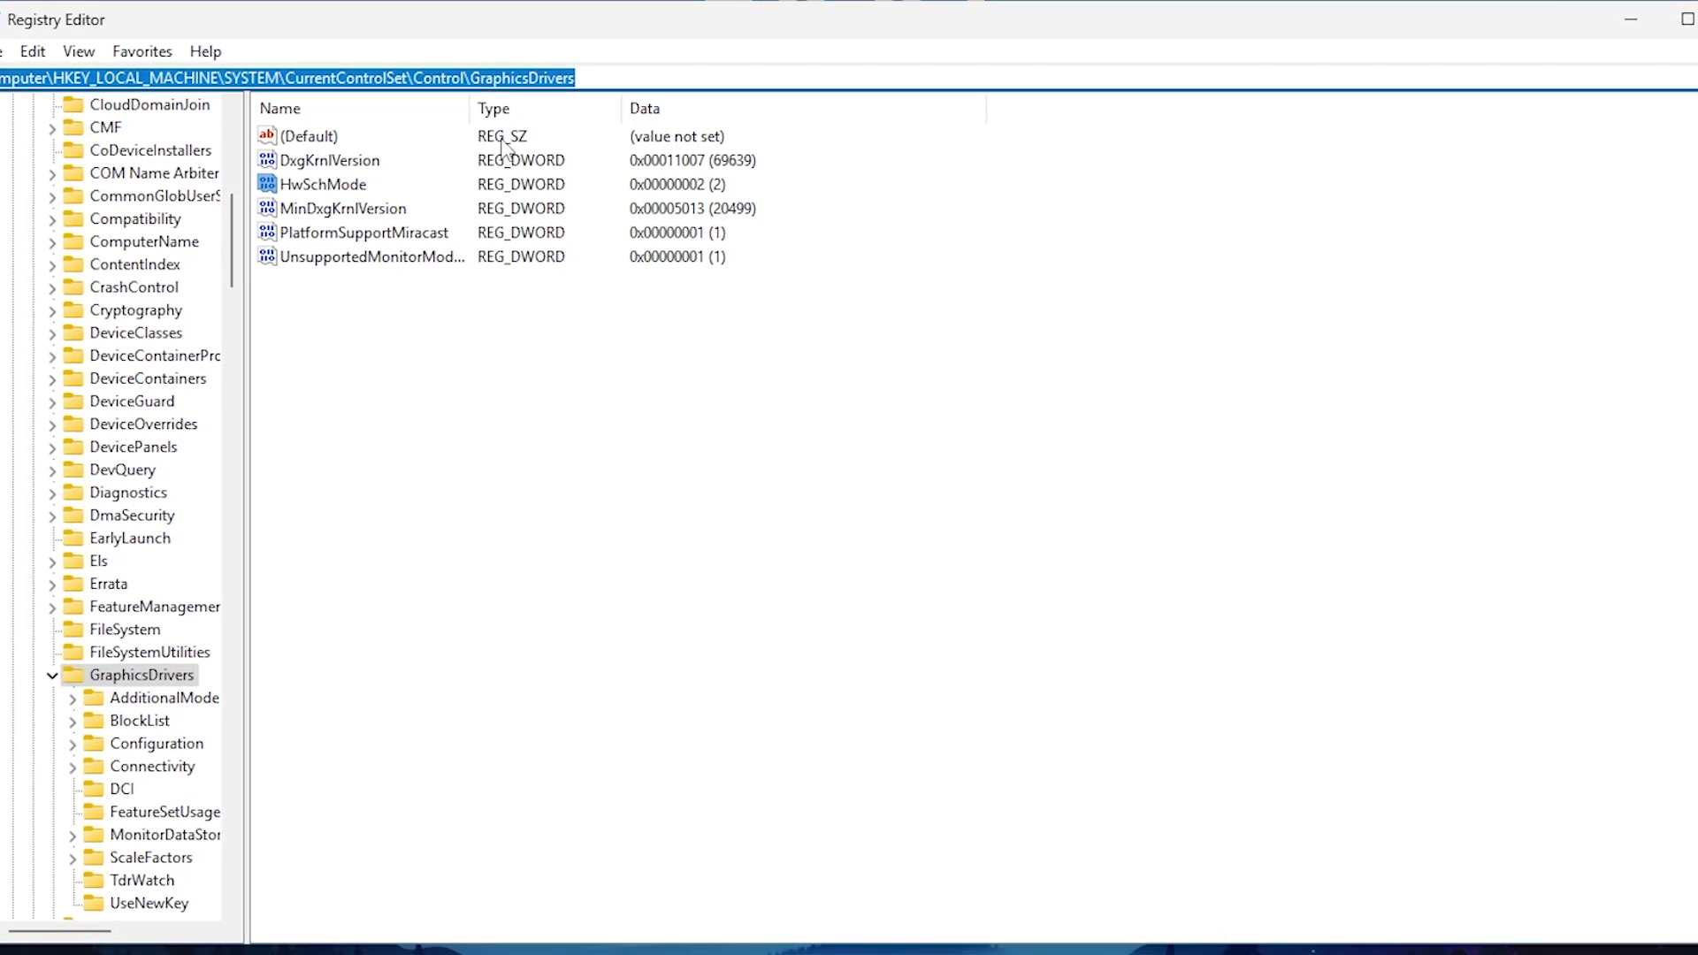
key(ctrl+v)
key(Return)
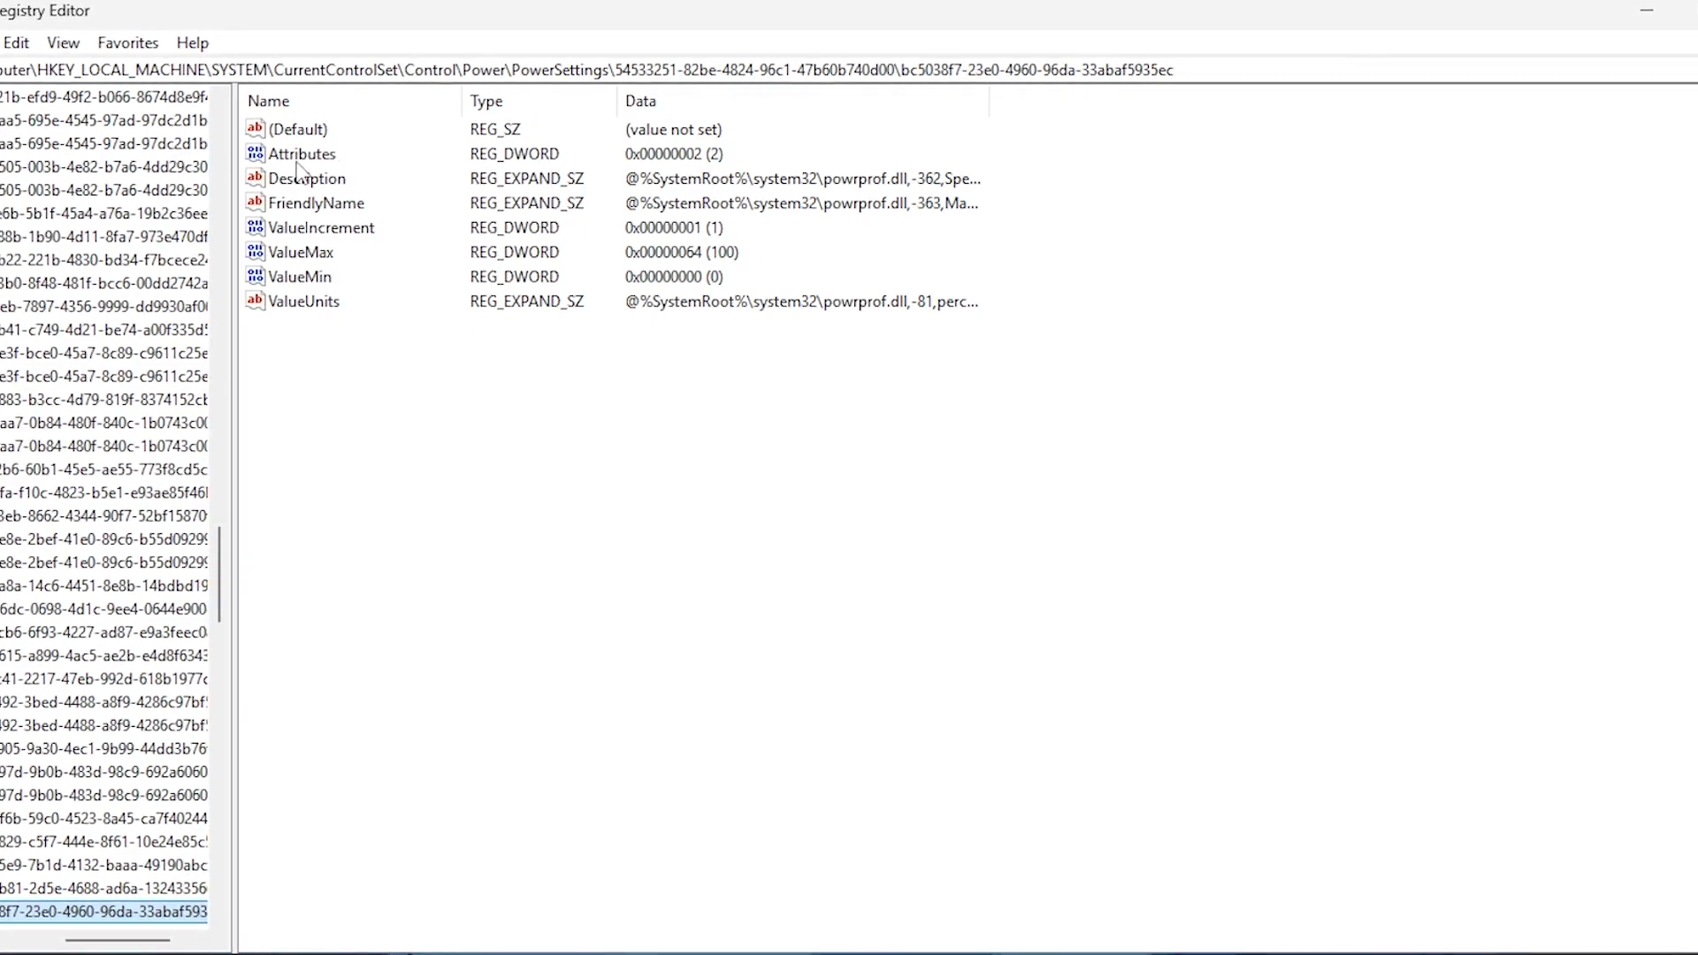
click(322, 342)
right_click(316, 340)
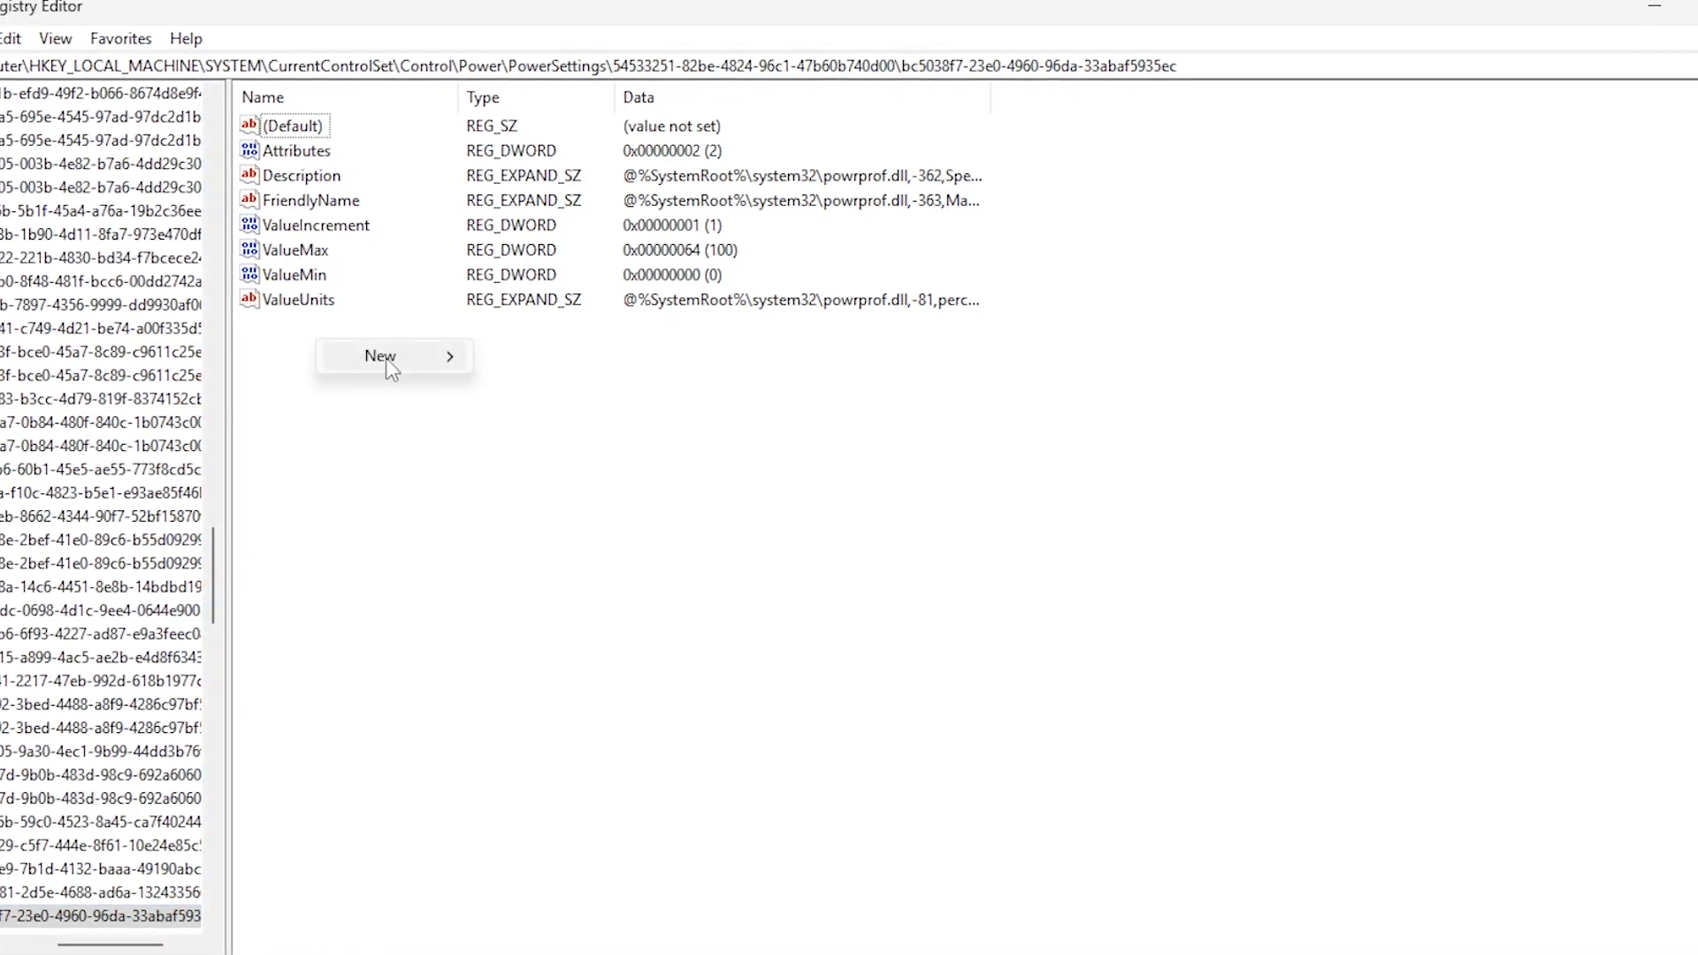
mouse_move(385, 357)
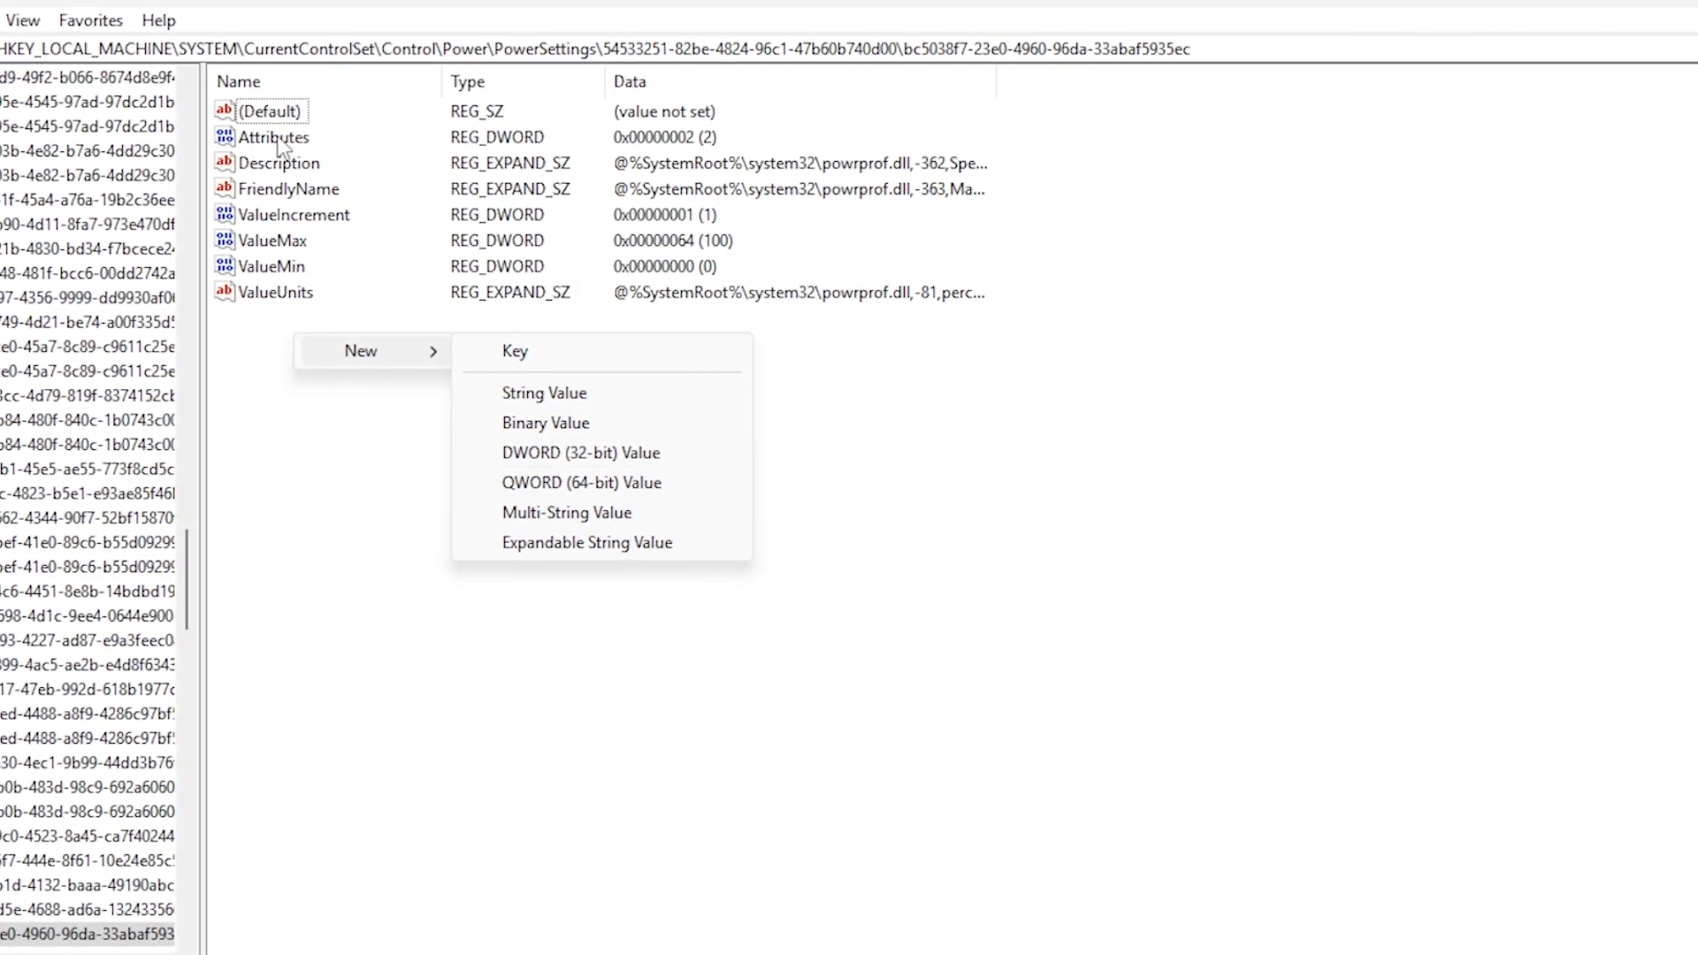
click(301, 140)
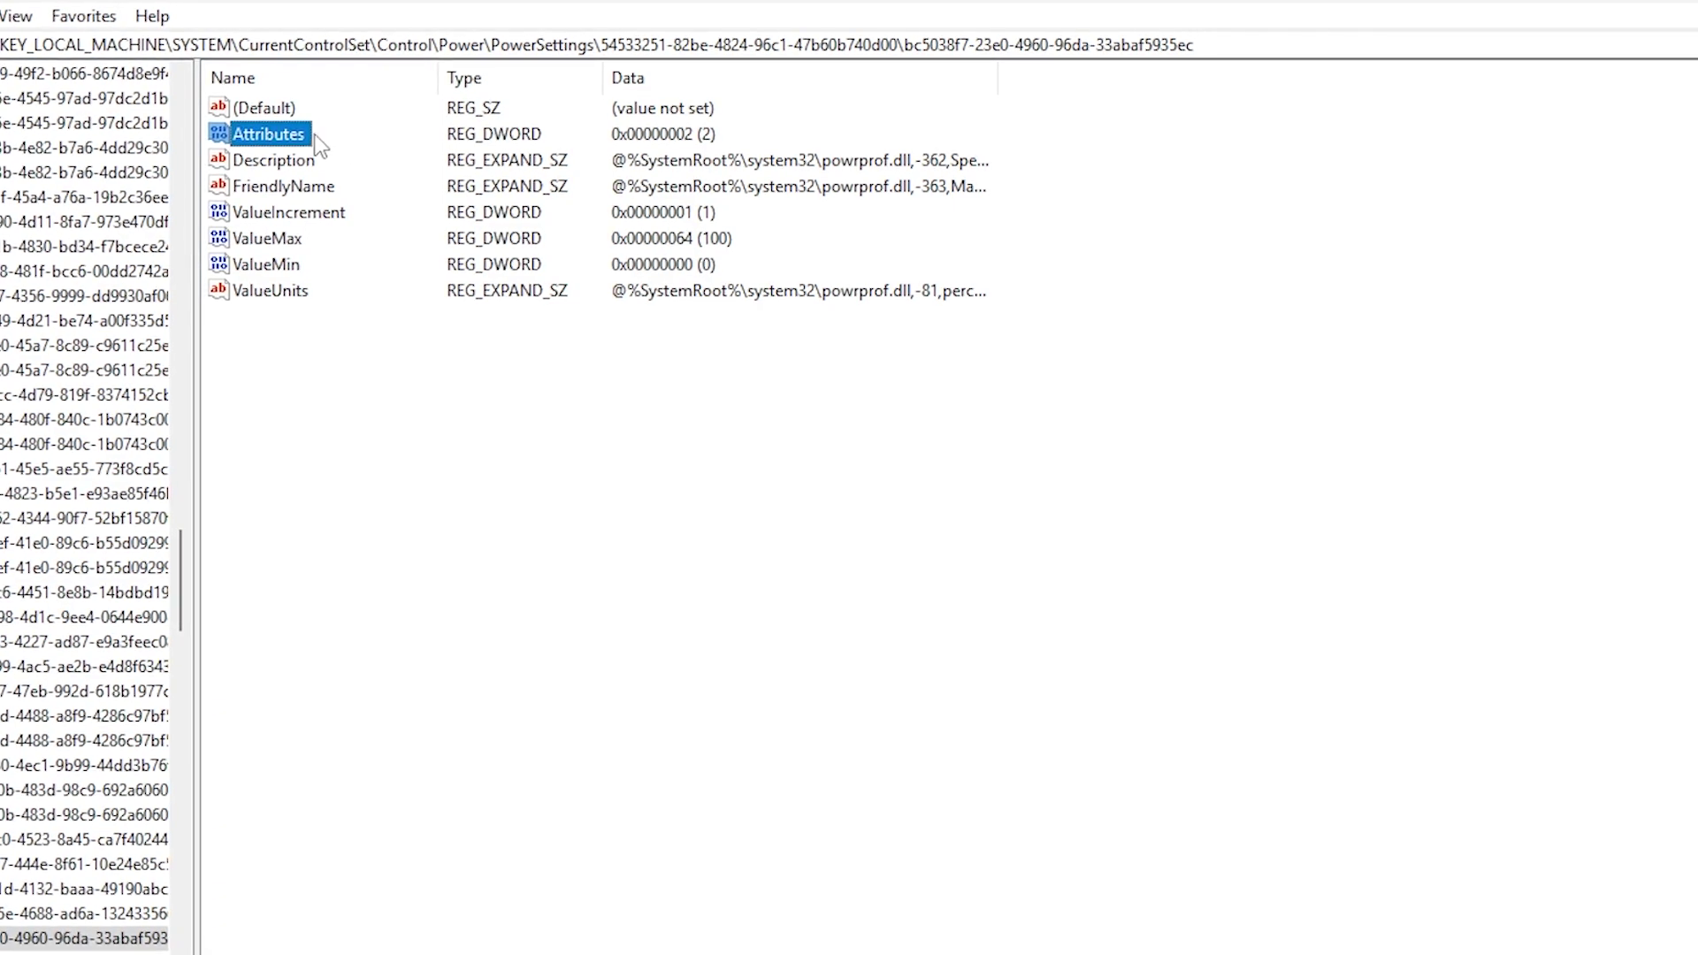
double_click(270, 134)
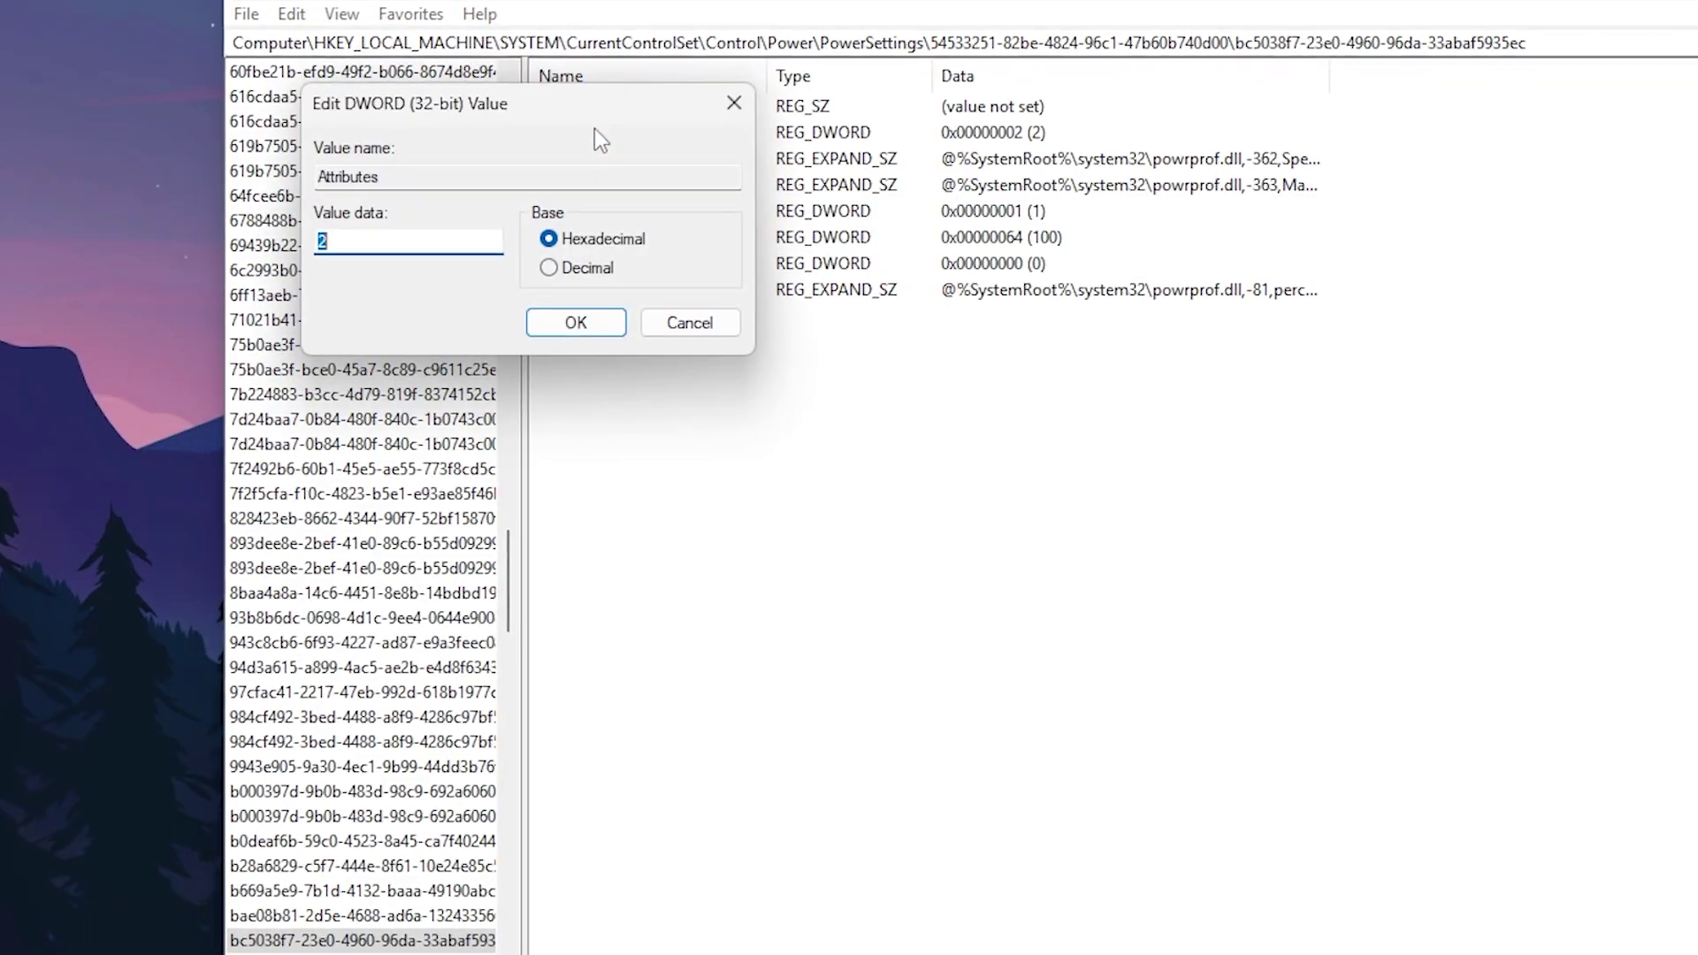
click(351, 239)
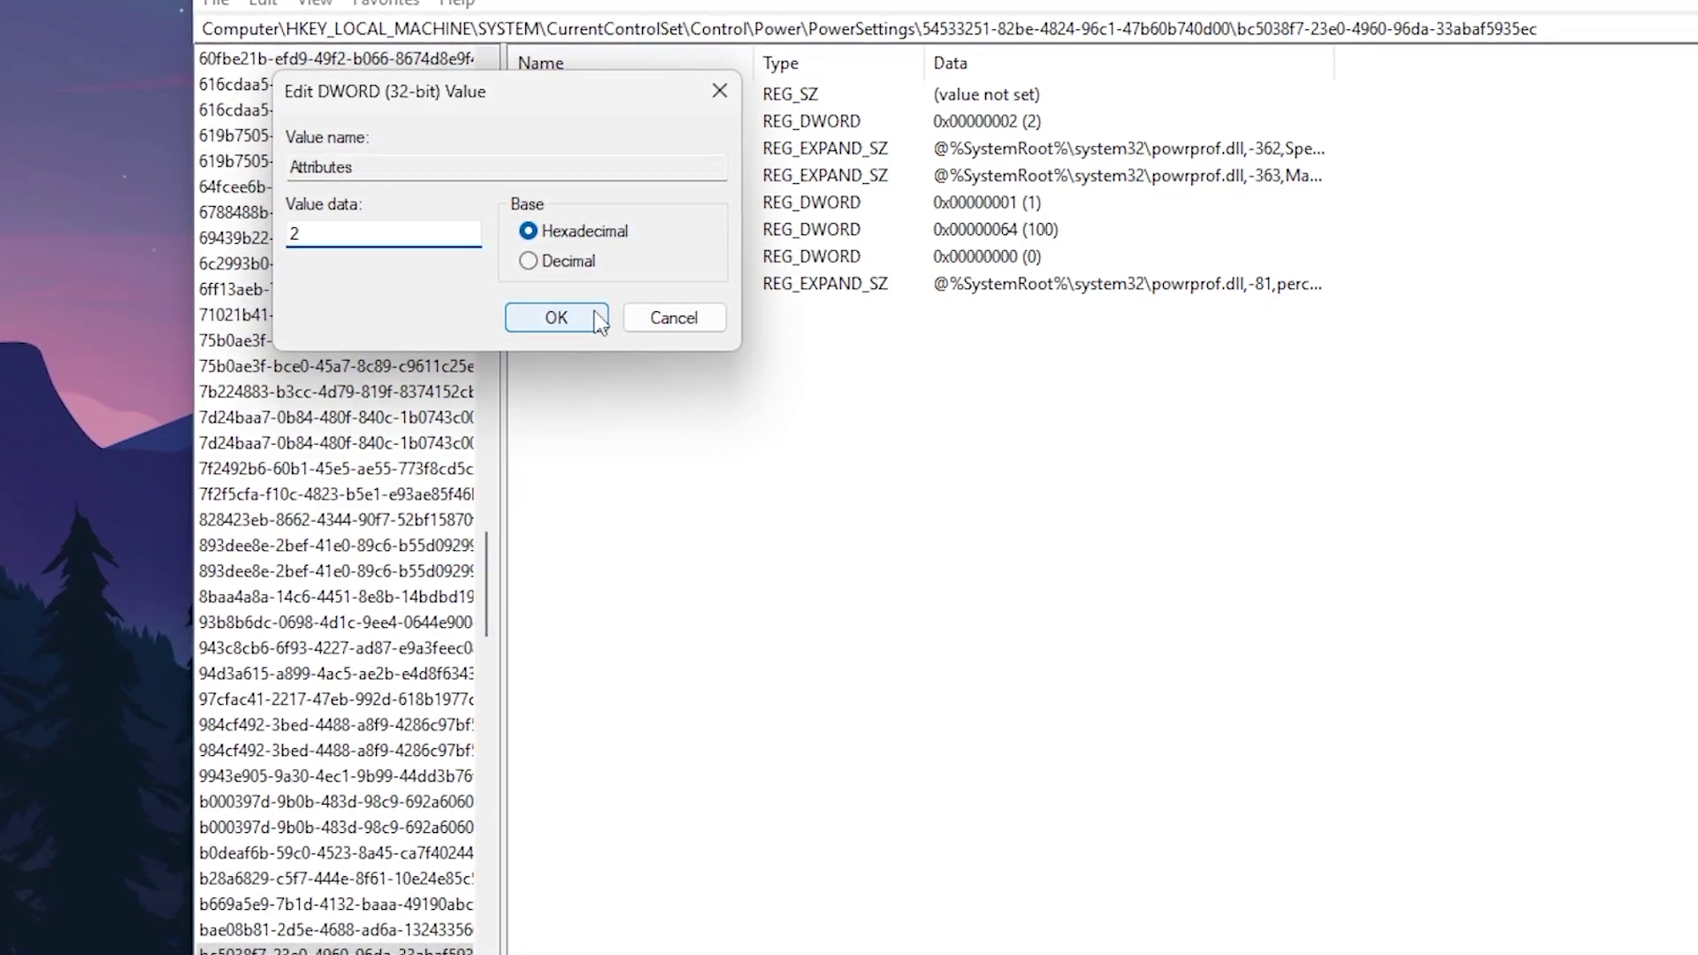
click(555, 318)
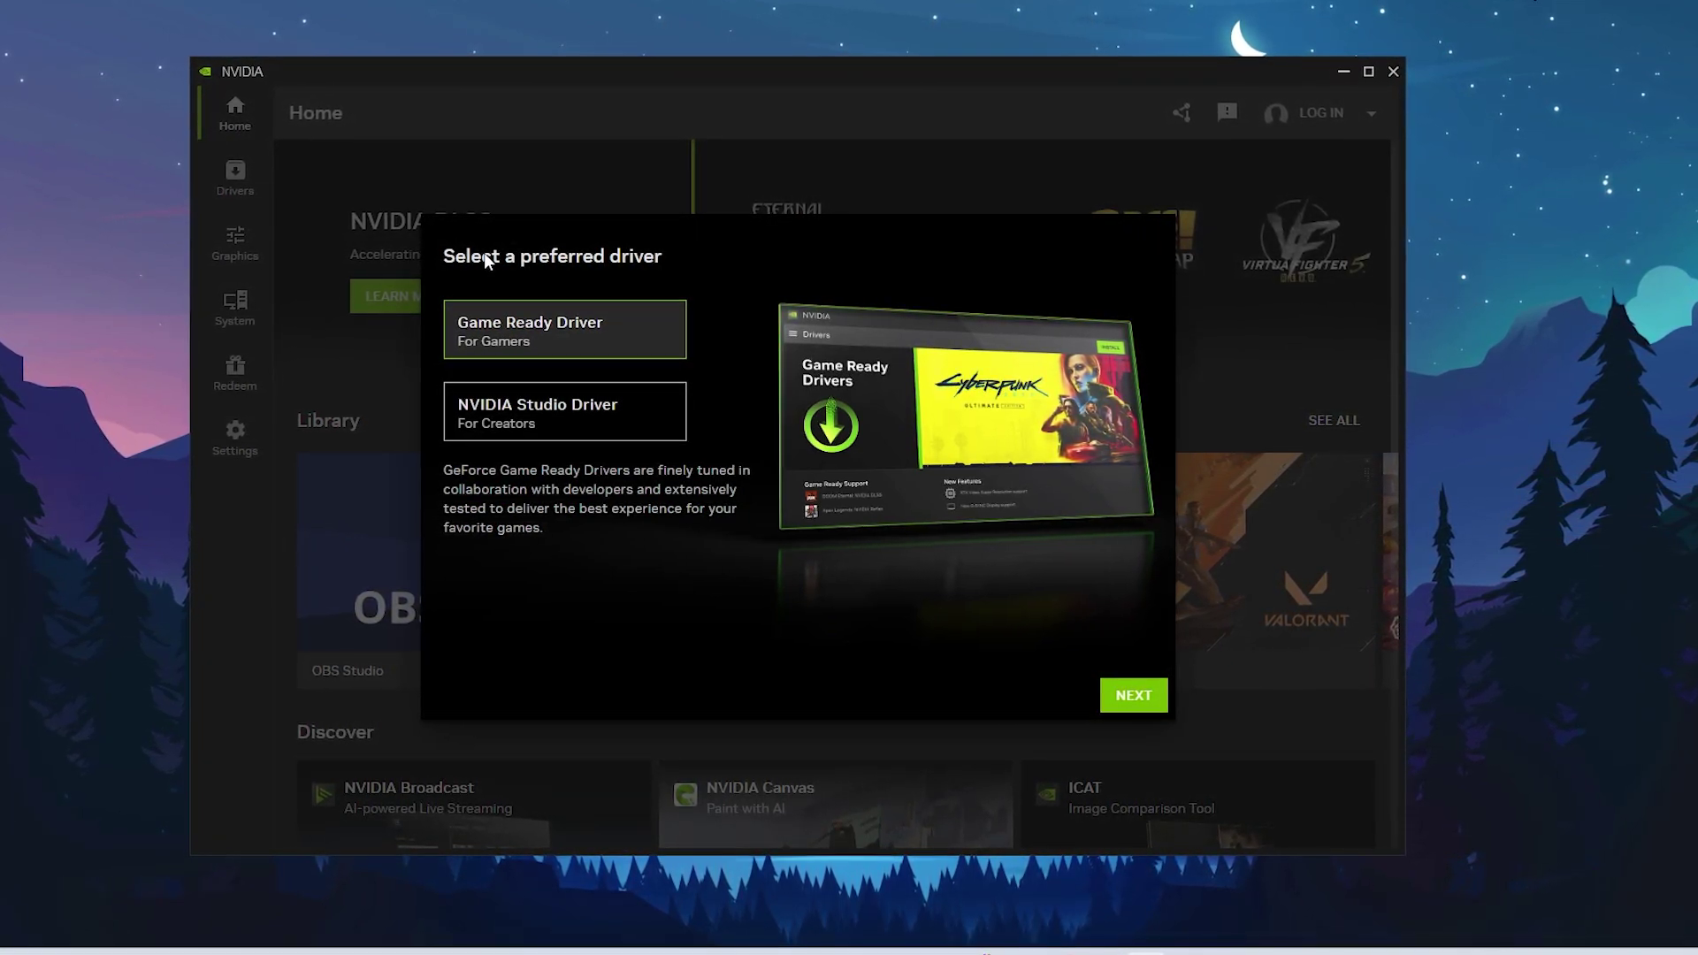
- Pick Game Ready Driver in NVIDIA App setup, keeping game optimization and overlay enabled
click(472, 333)
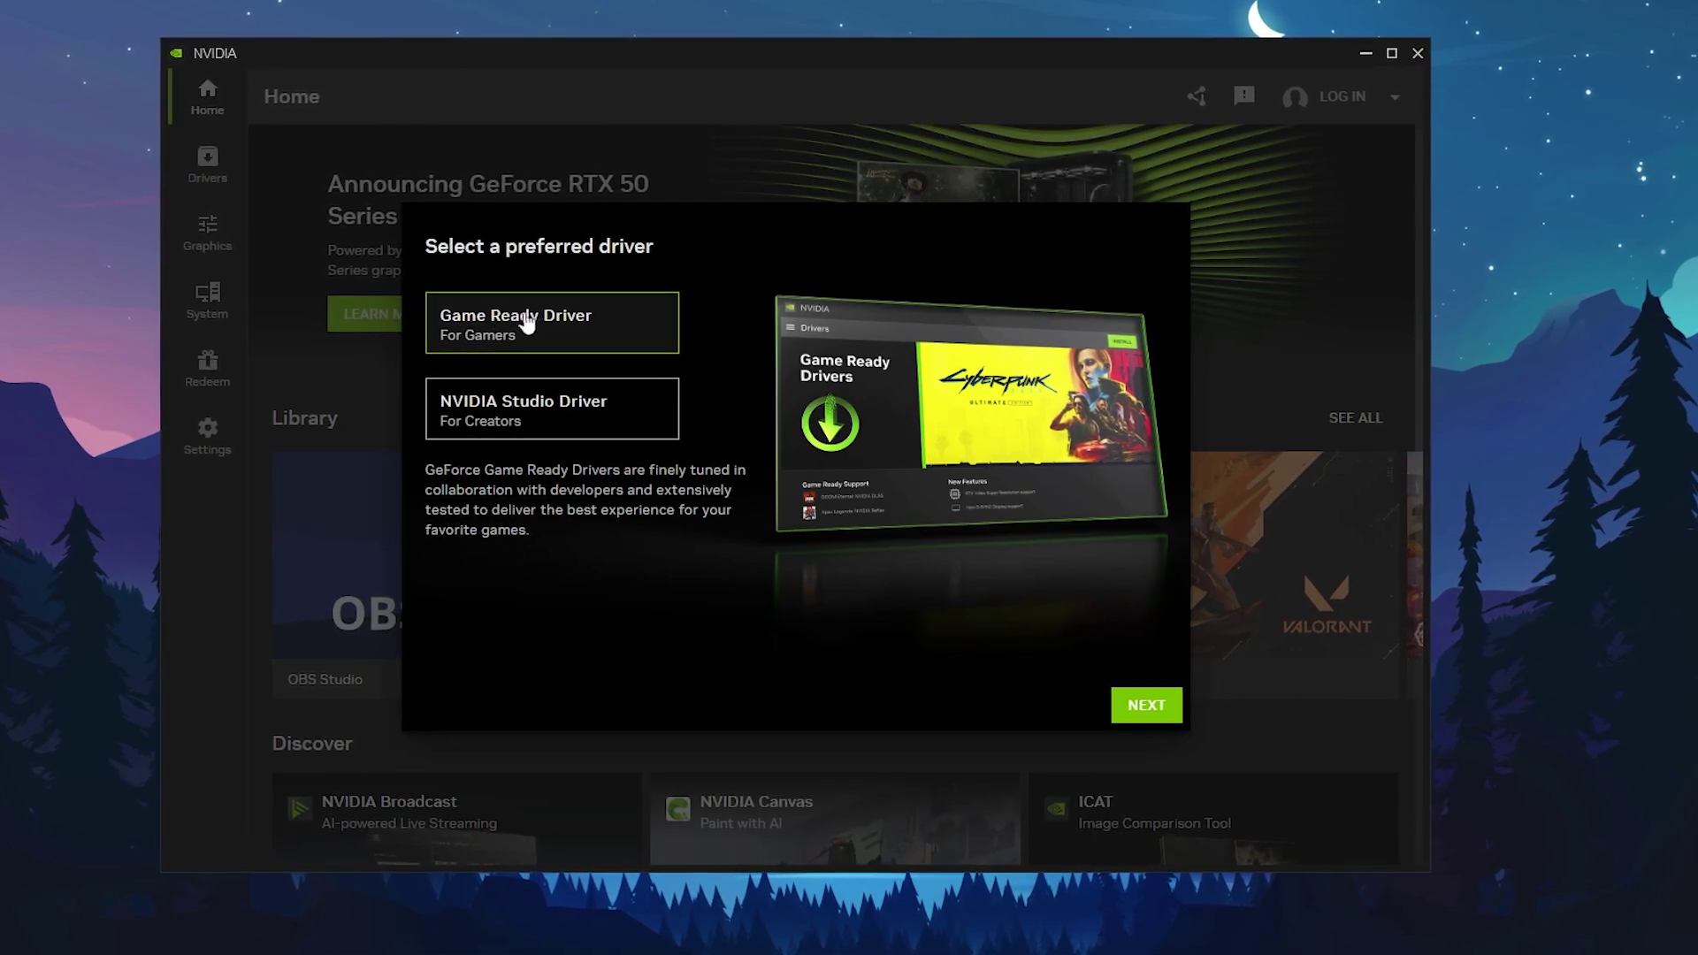
click(1147, 706)
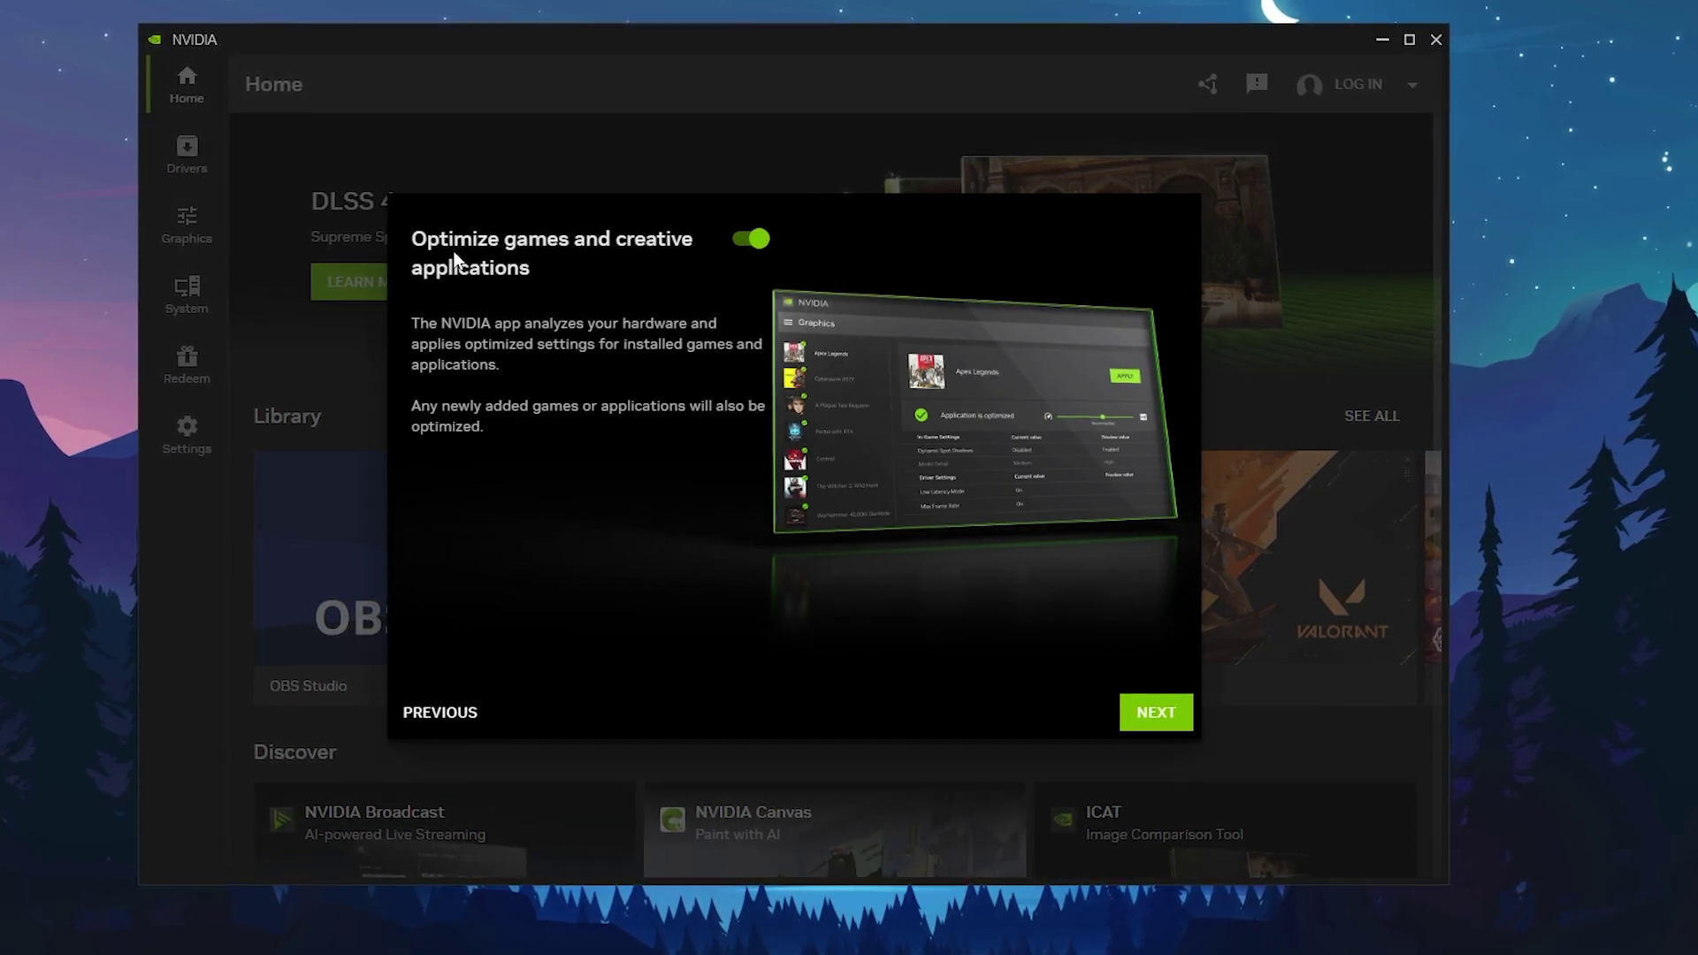
click(1149, 715)
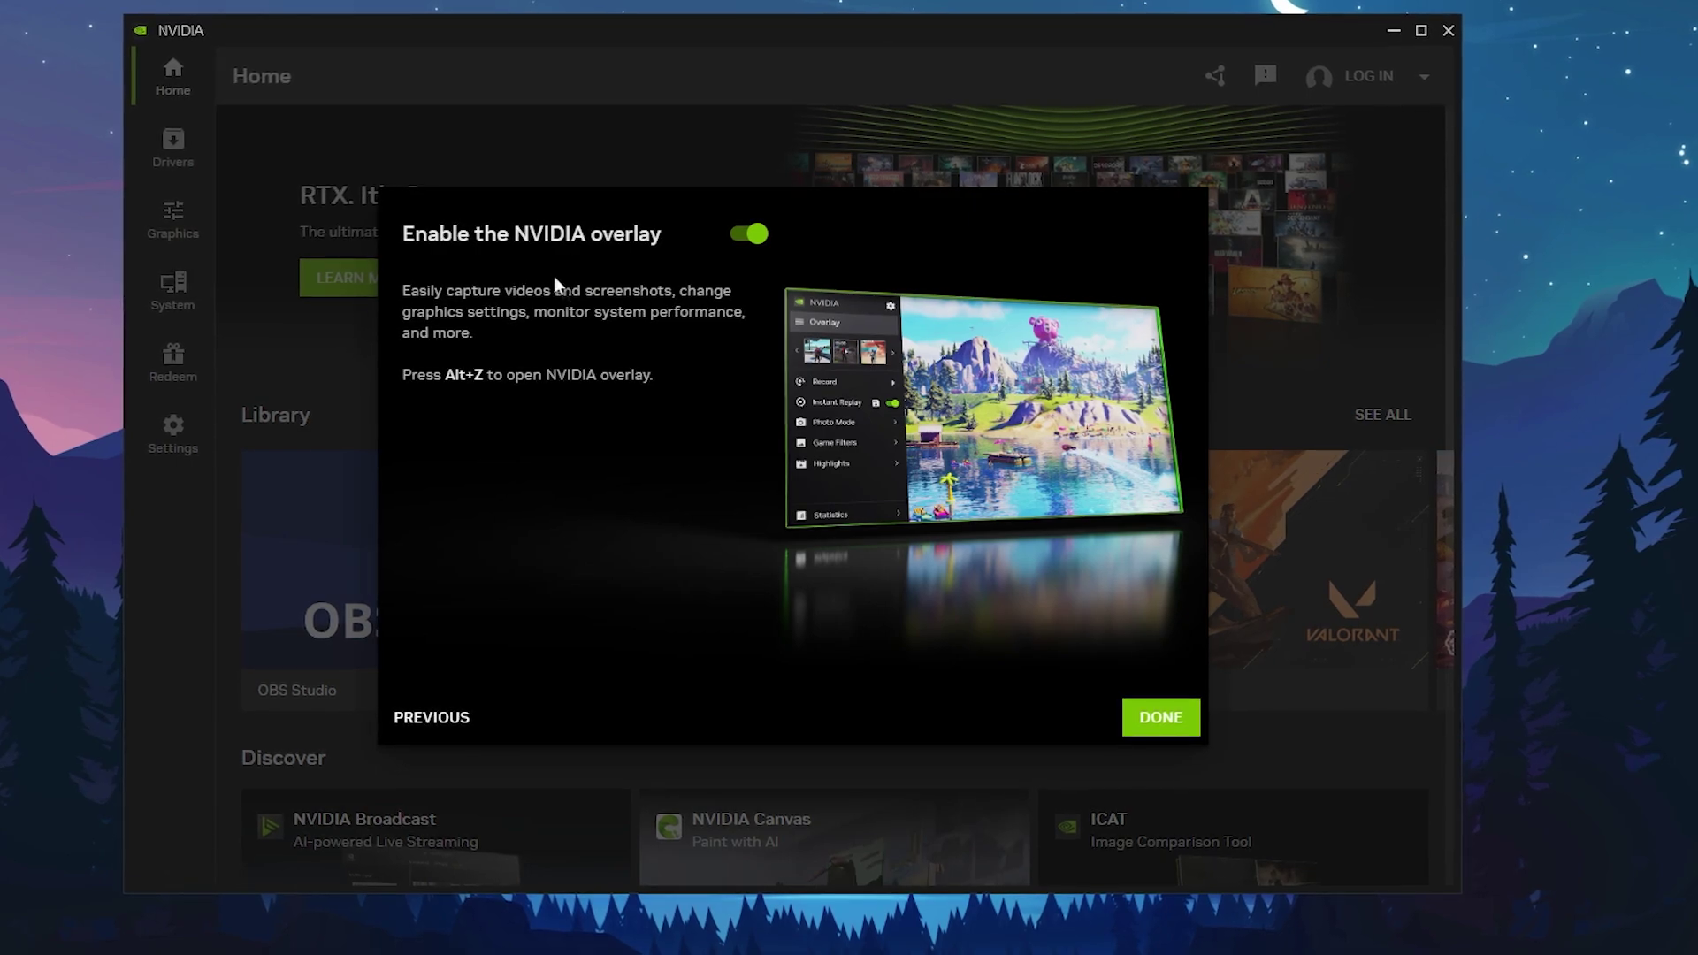
click(1171, 718)
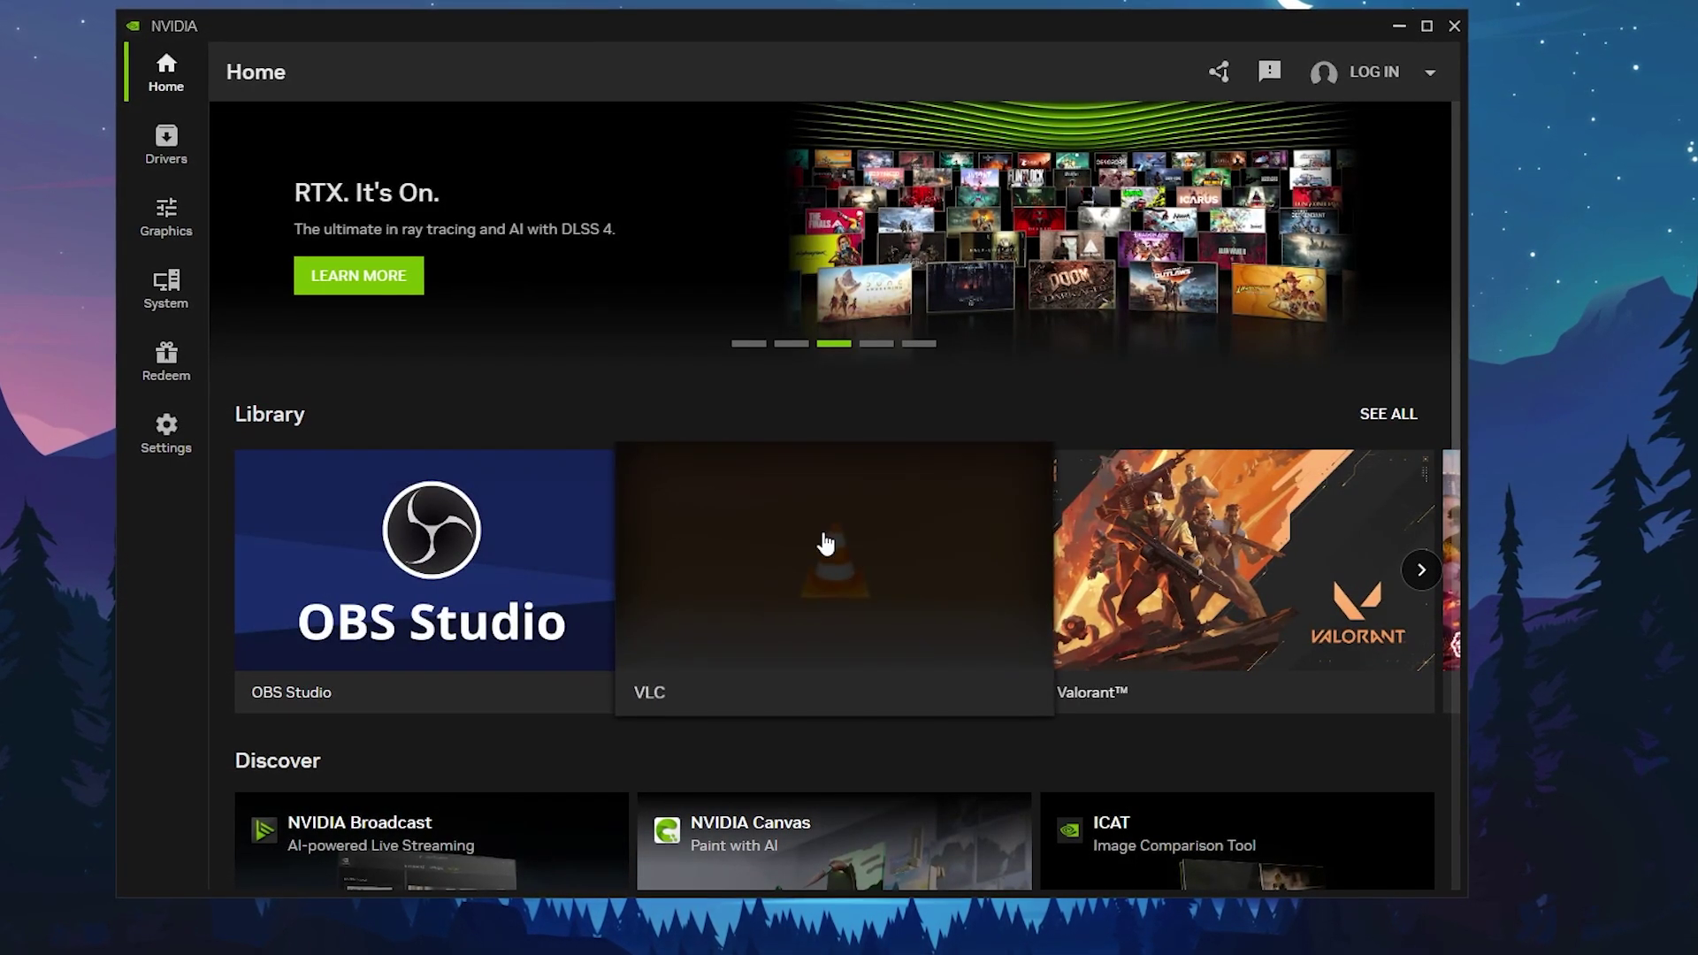
- Refresh Drivers to check for Game Ready updates, then show Graphics Global Settings
click(159, 152)
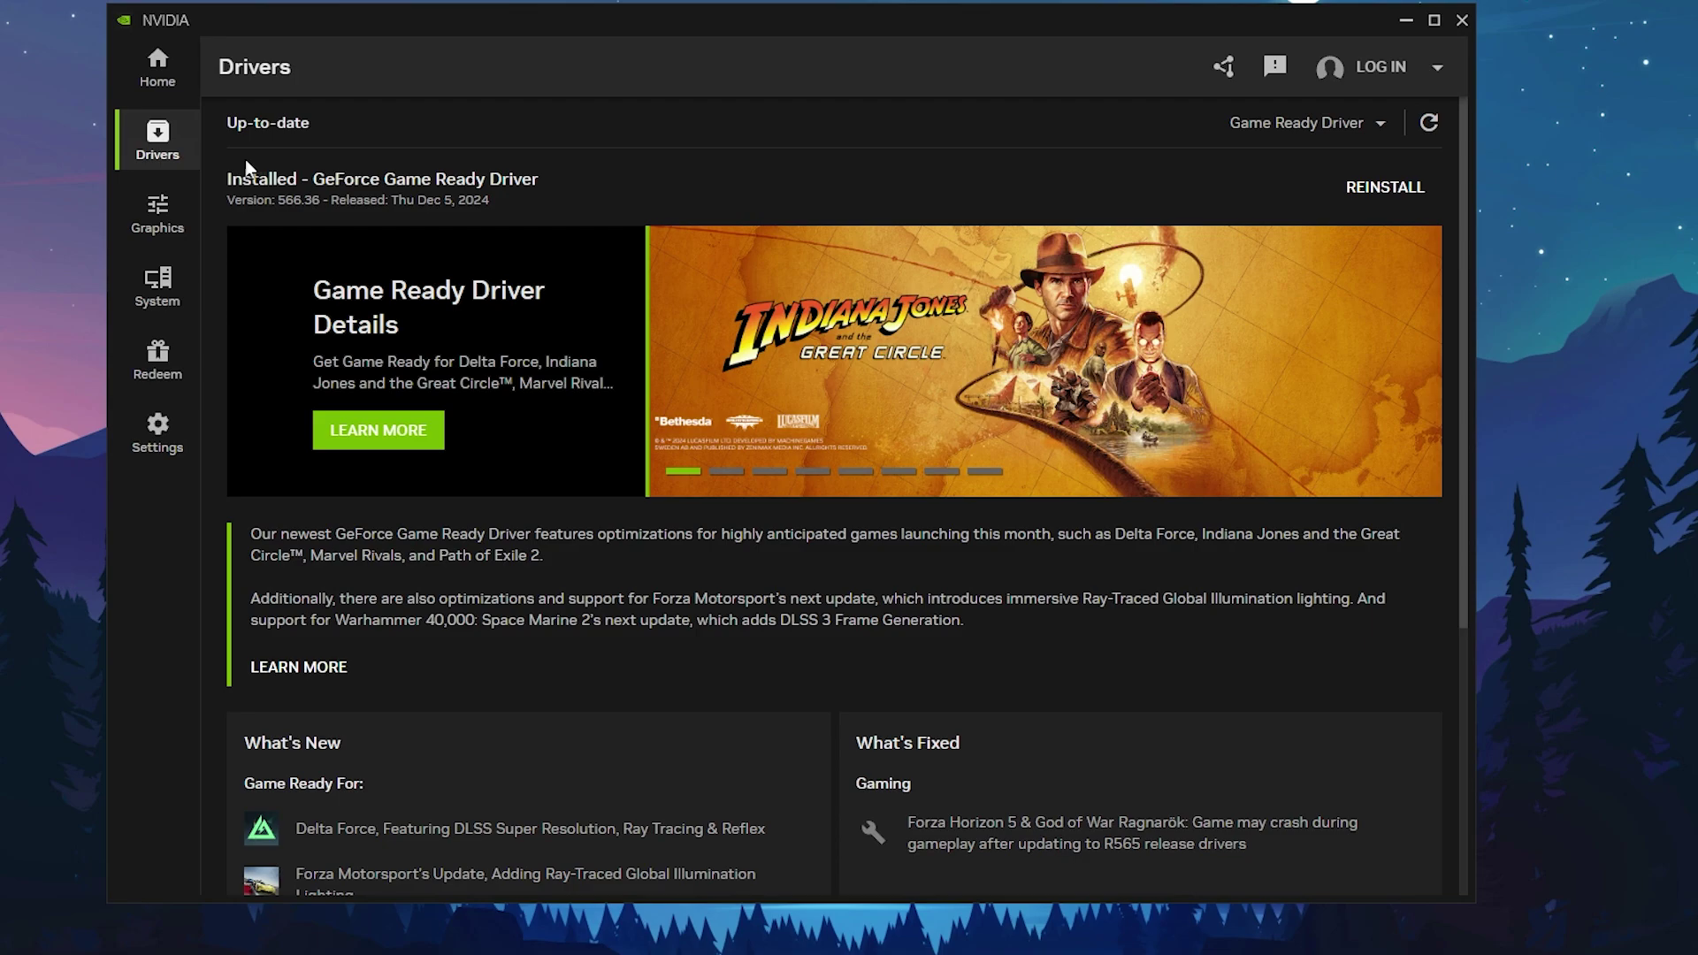
click(1429, 122)
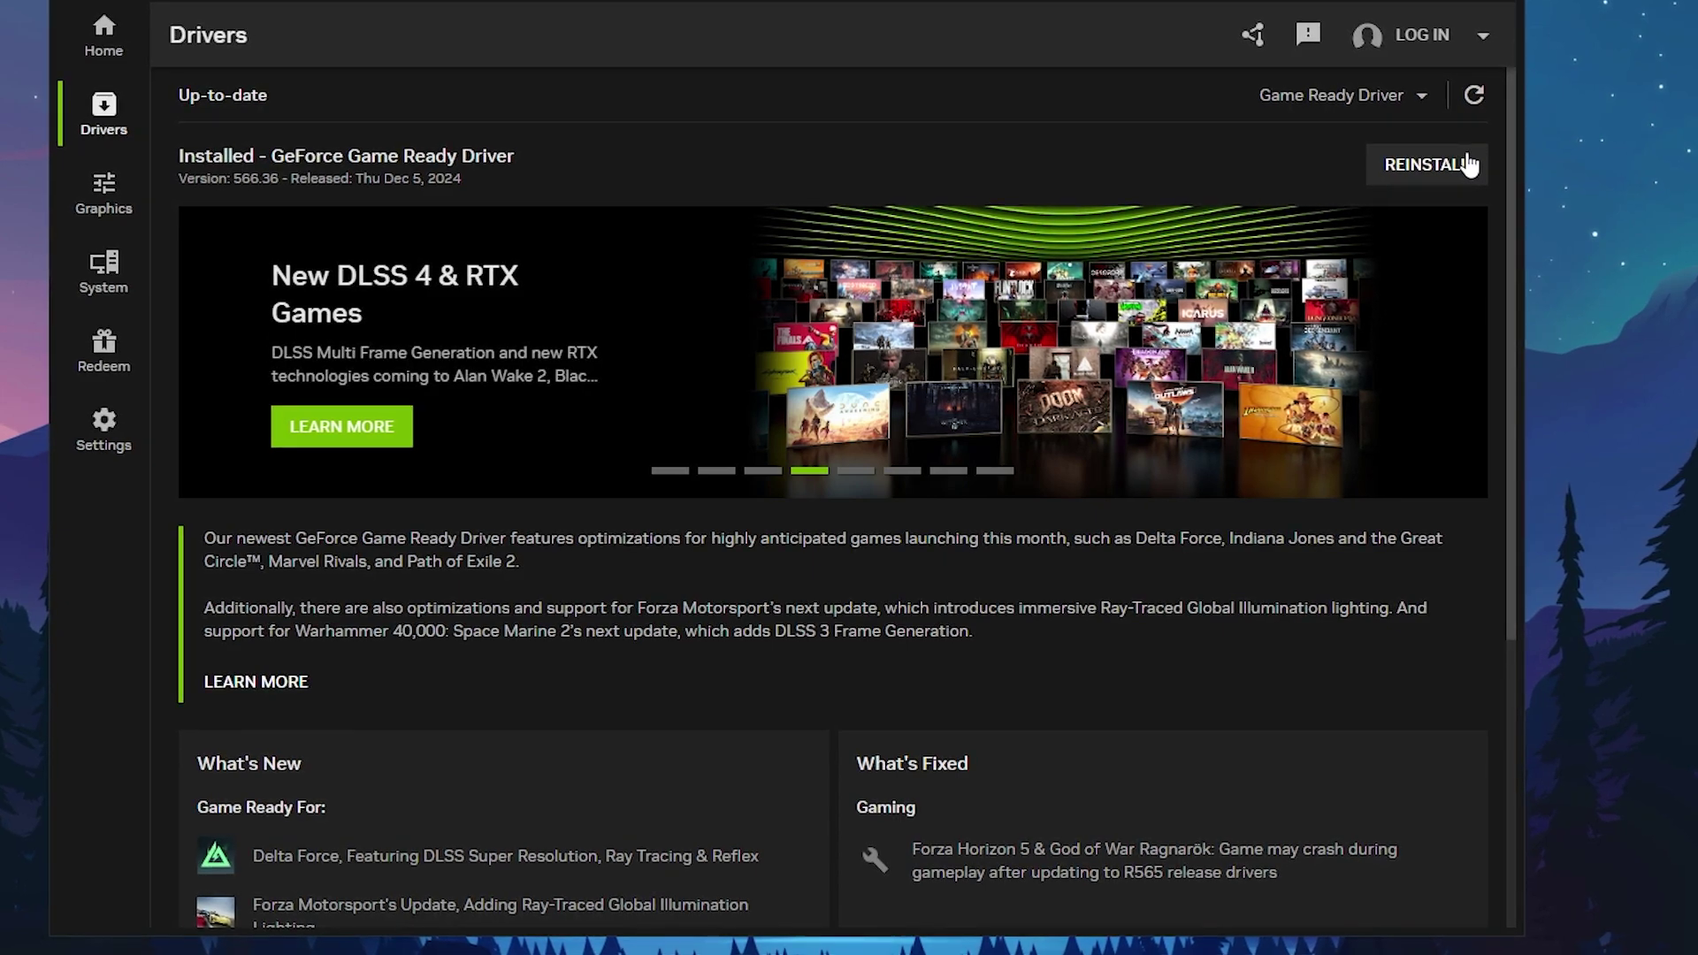
click(99, 197)
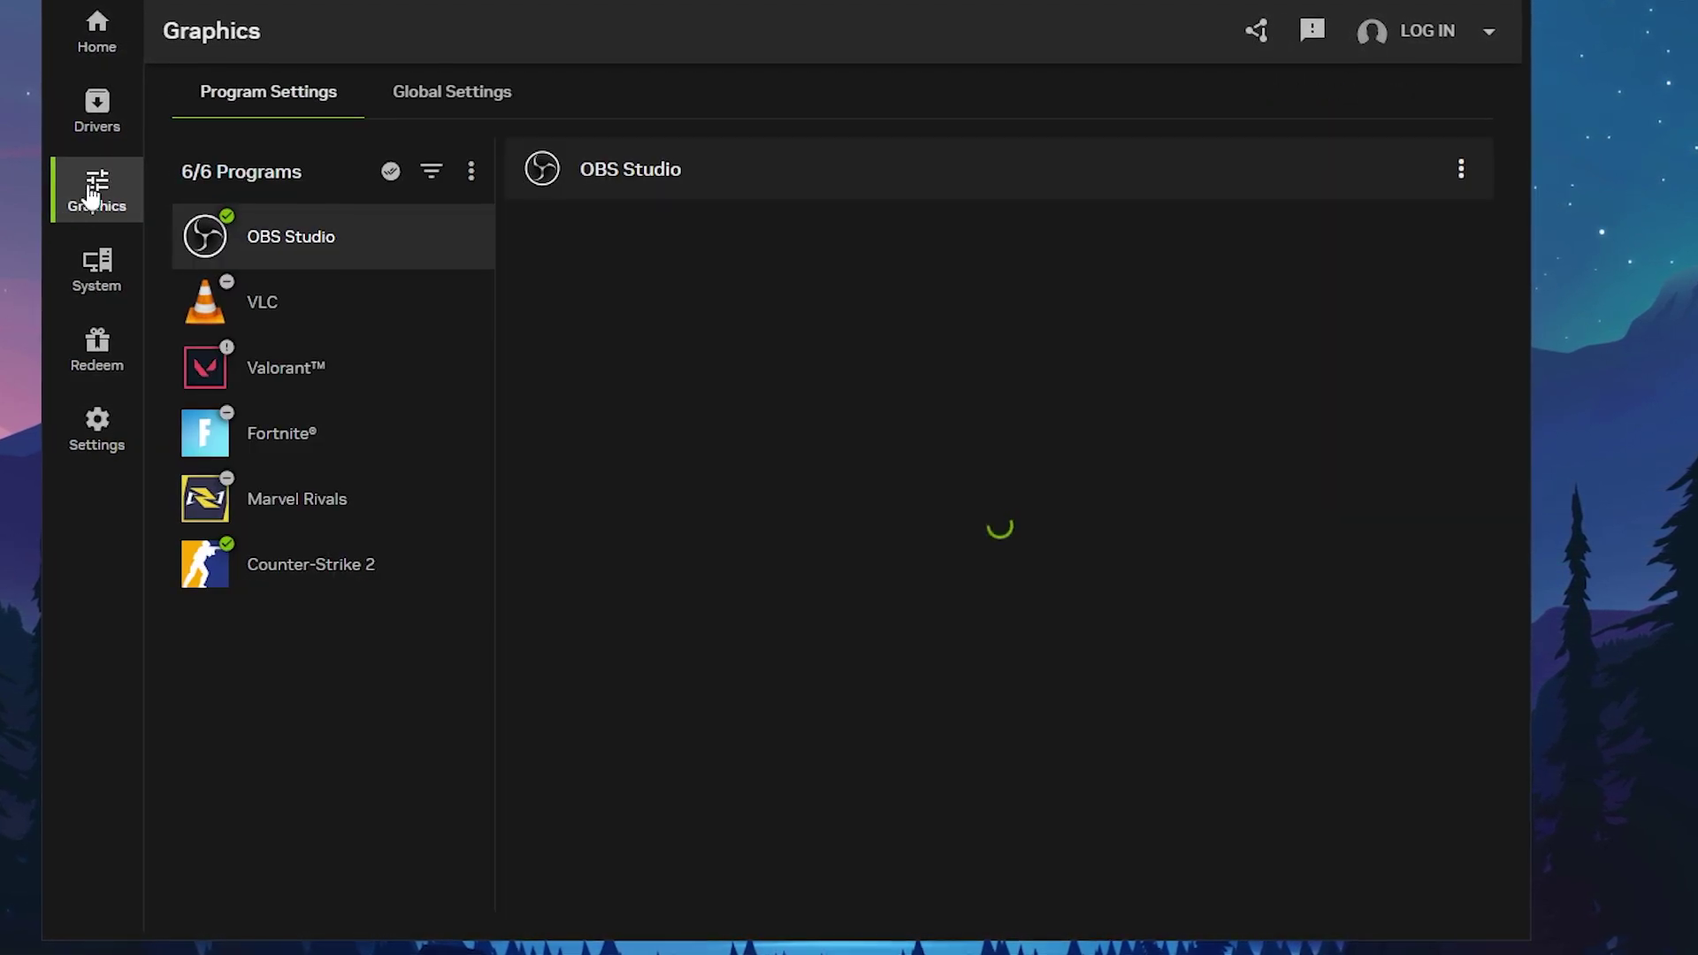
click(426, 102)
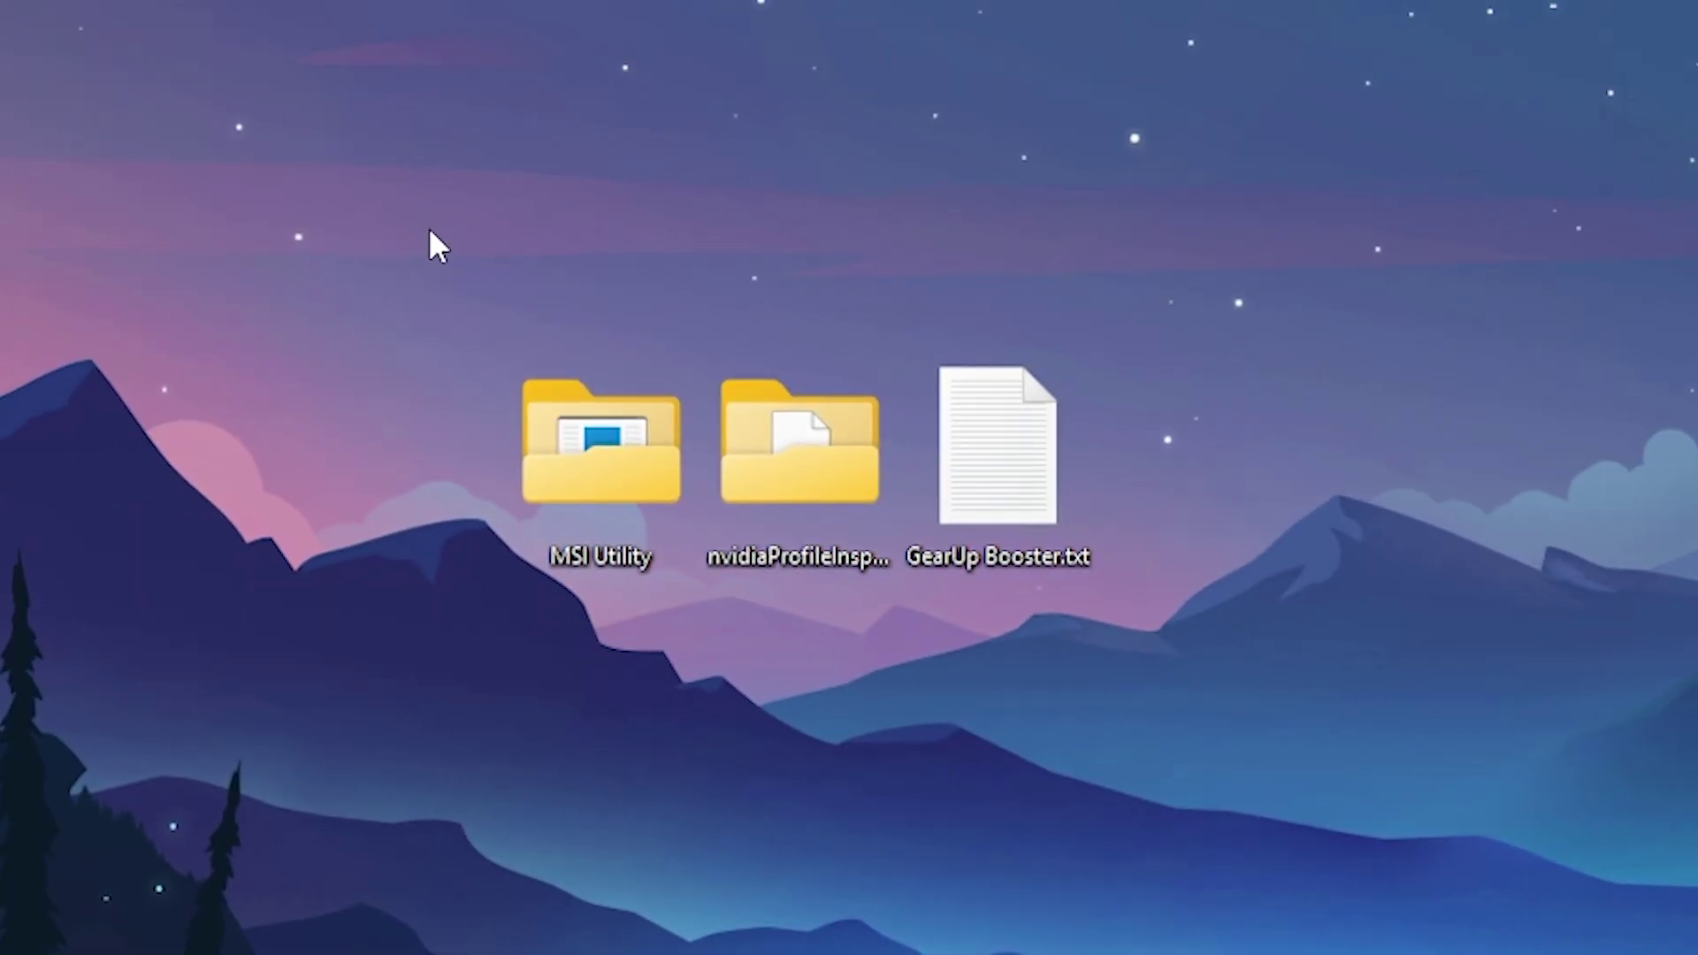
- Select the MSI Utility, nvidiaProfileInspector and GearUp Booster.txt desktop items, then deselect them
drag(429, 231, 1302, 704)
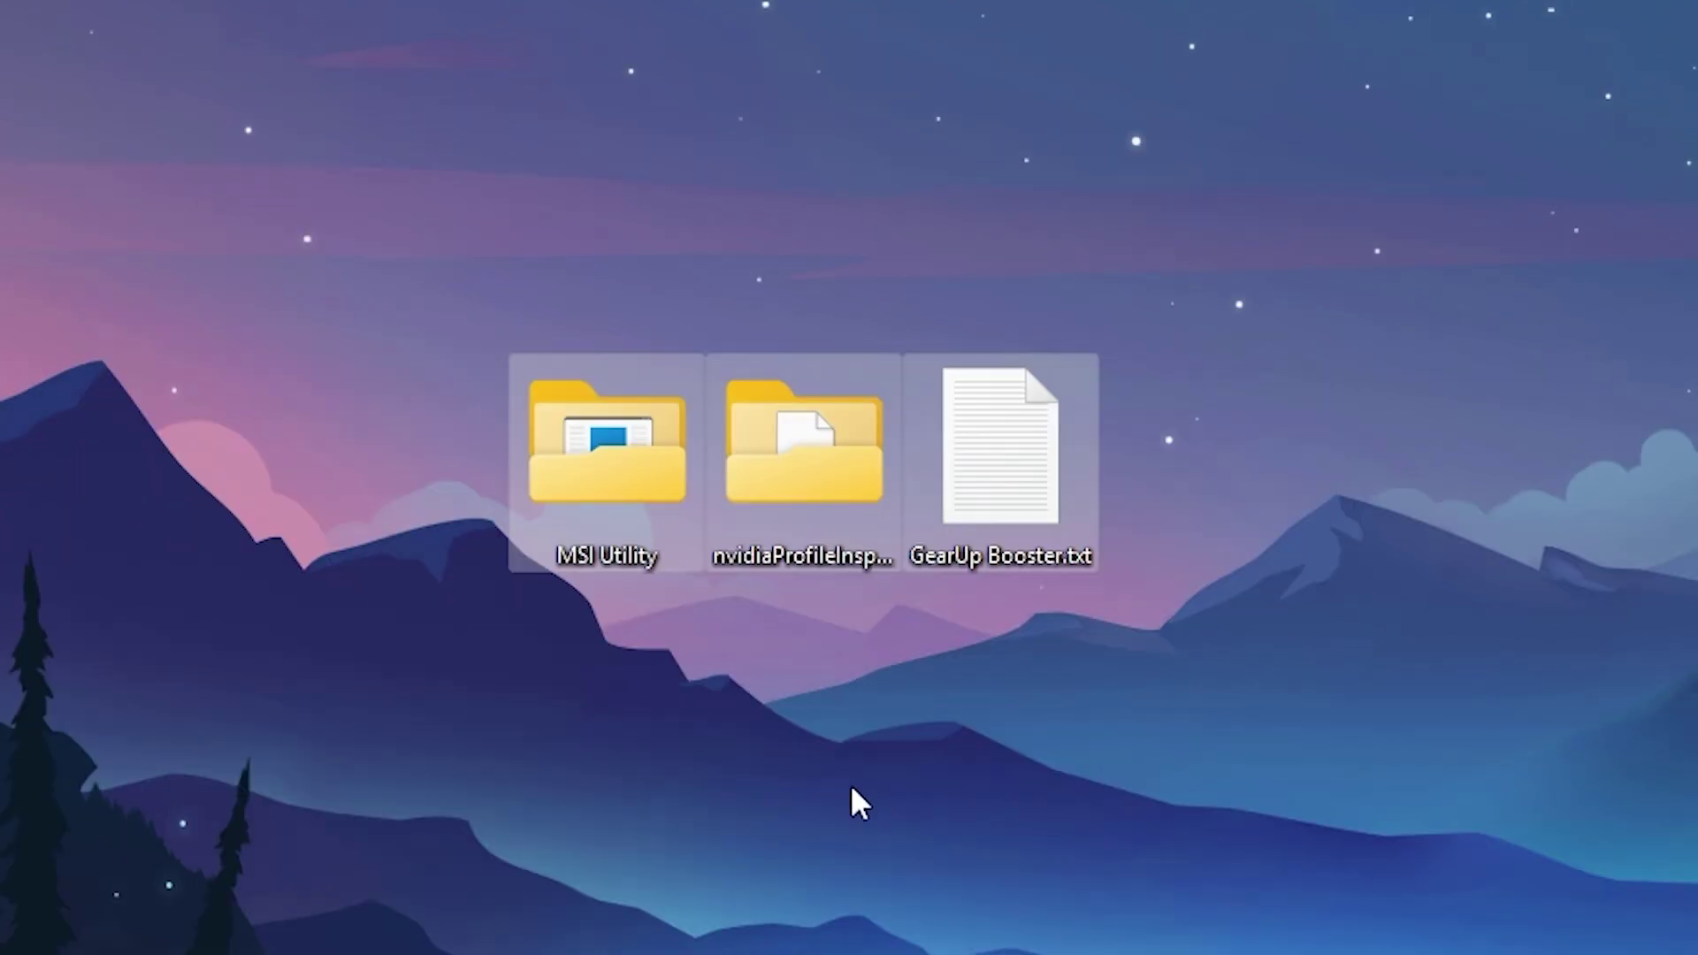
drag(497, 209, 568, 678)
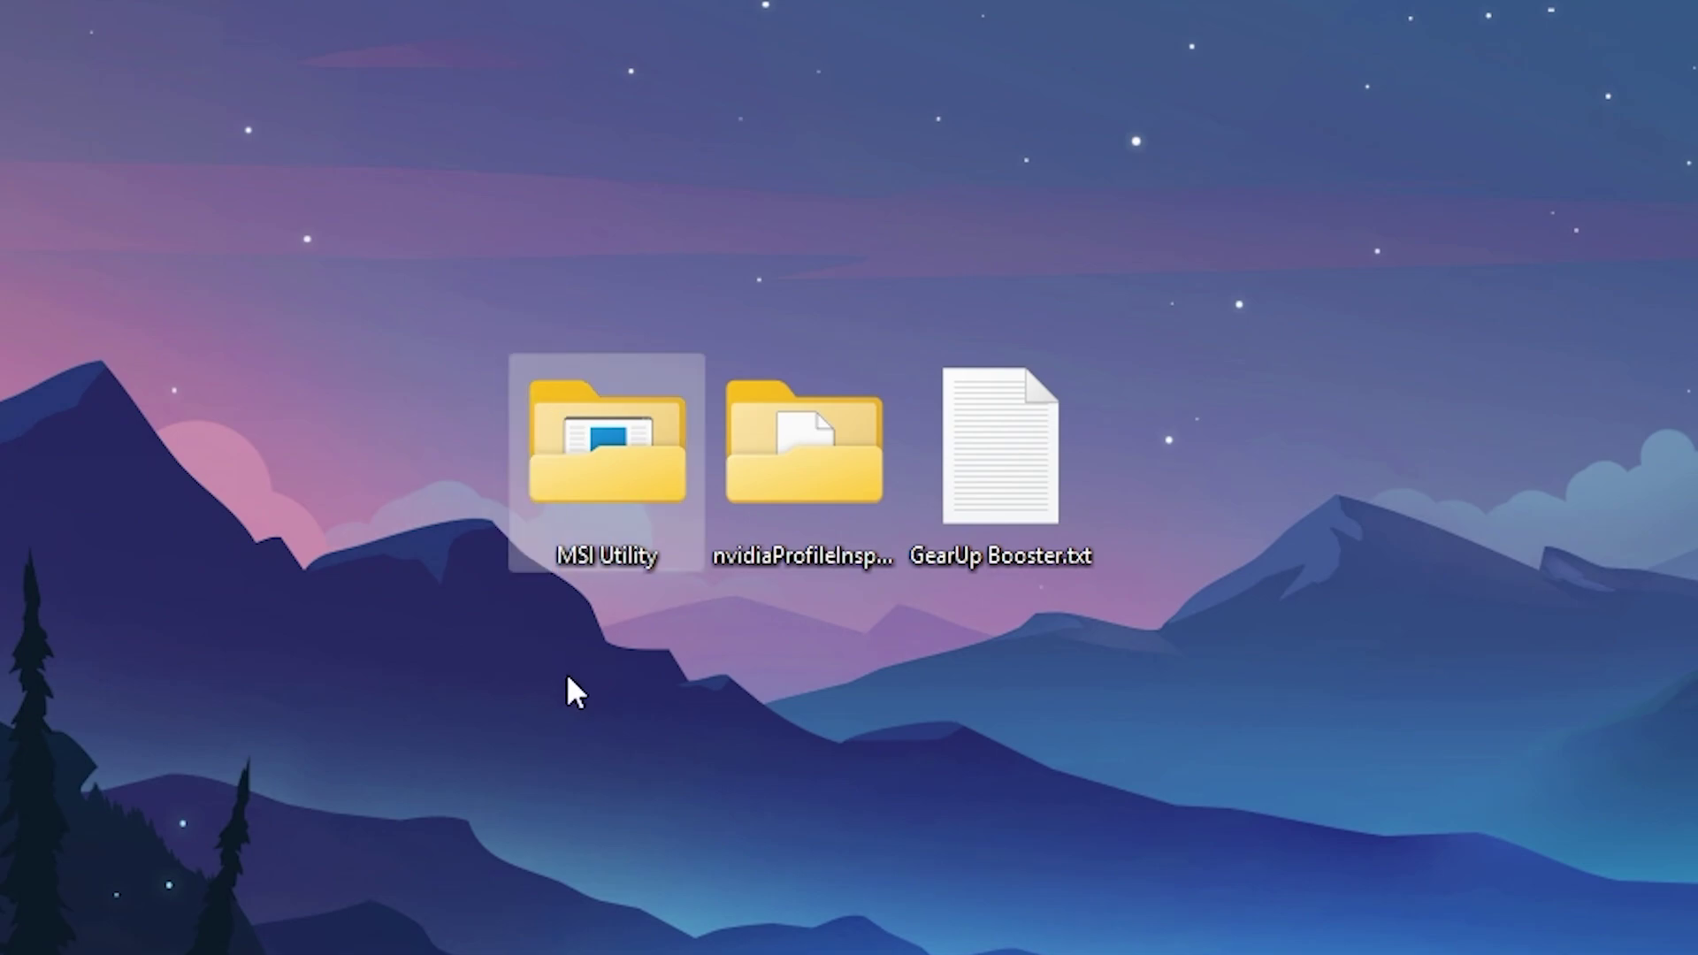
drag(826, 693, 863, 681)
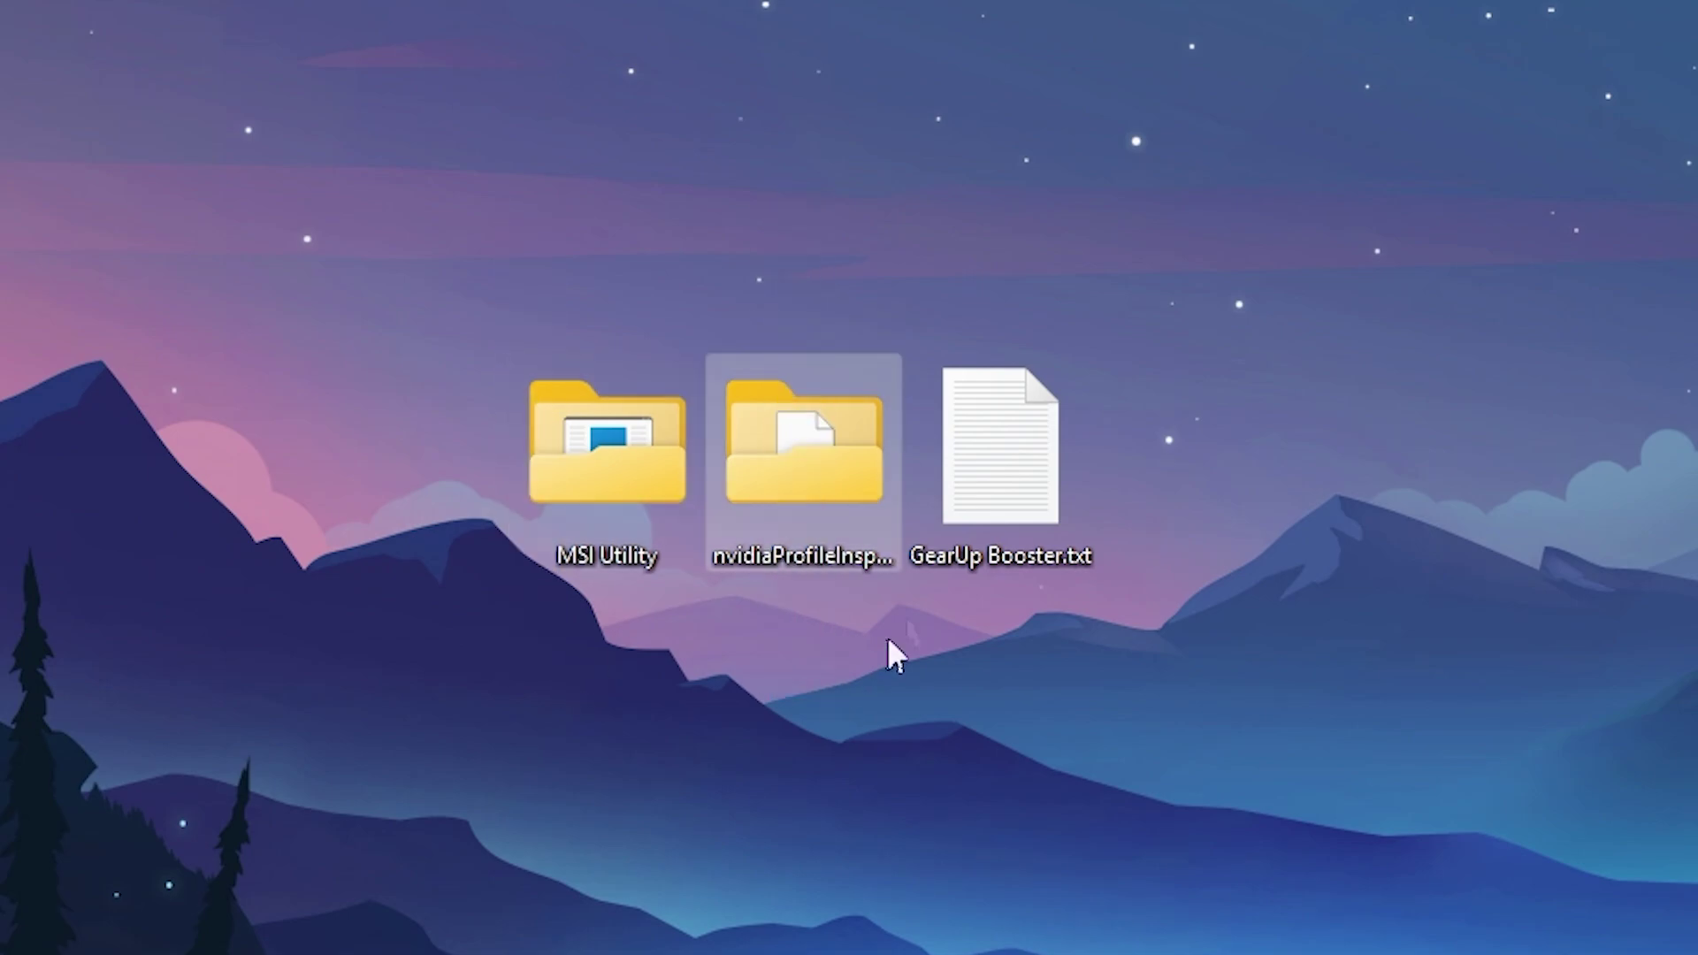
drag(945, 144, 1074, 651)
drag(1118, 720, 1297, 752)
click(1592, 659)
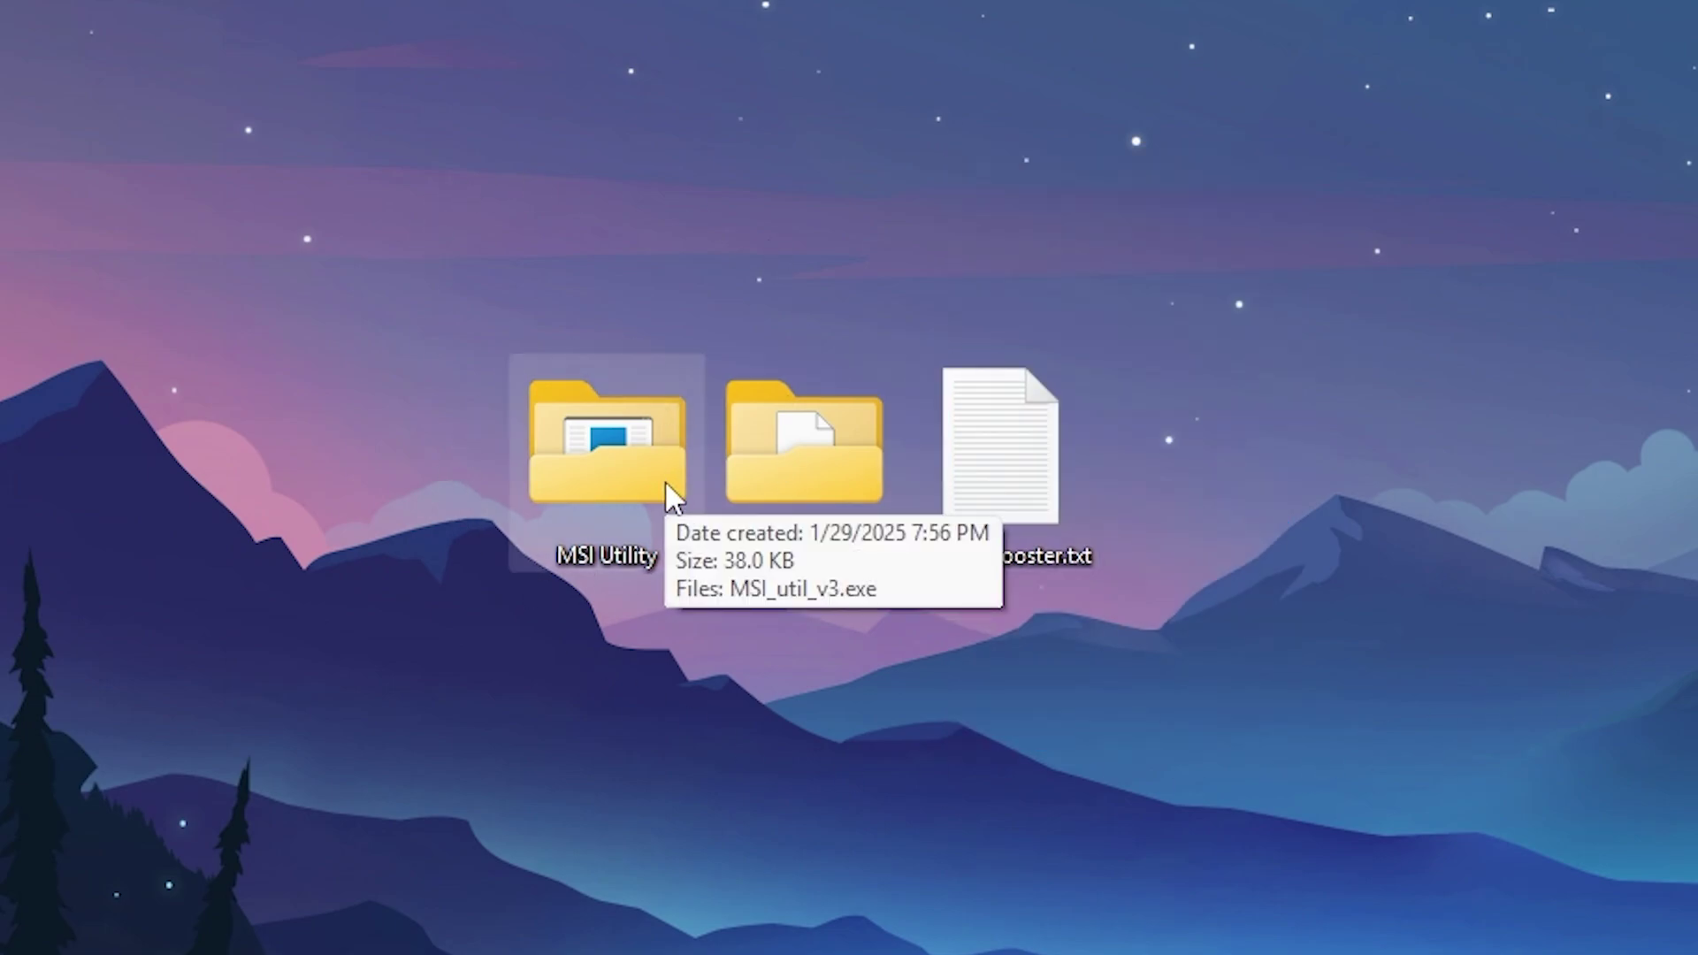
- Run MSI_util_v3.exe from the MSI Utility folder as administrator, approving UAC
double_click(597, 471)
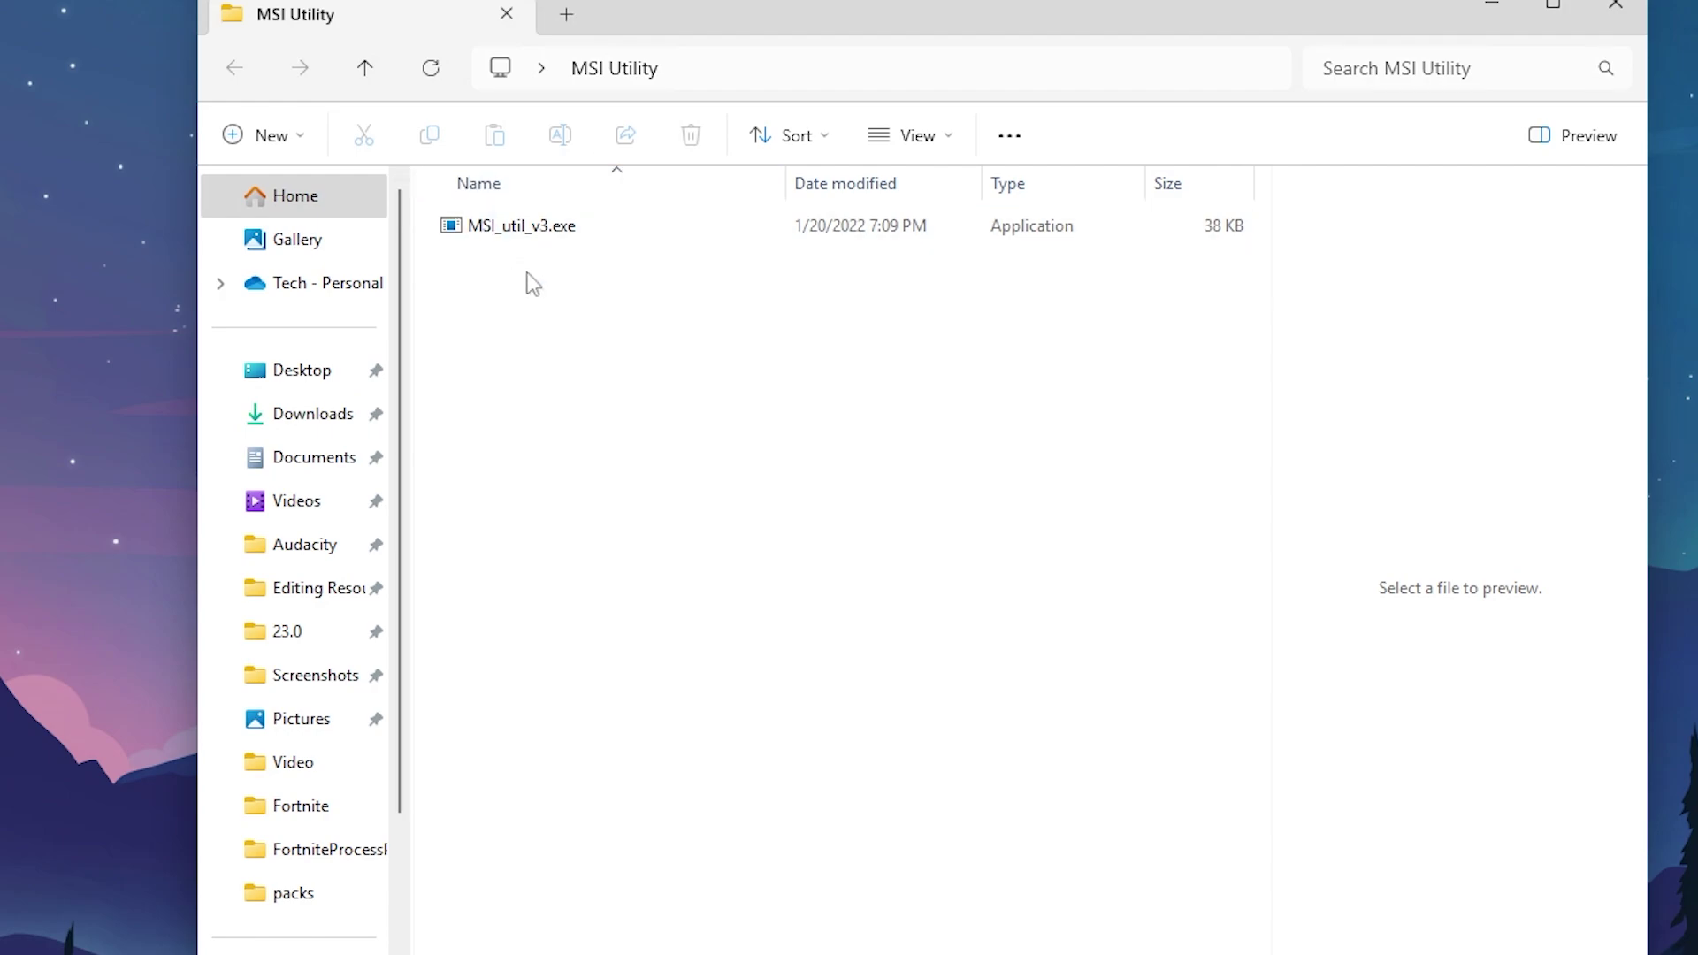
right_click(480, 227)
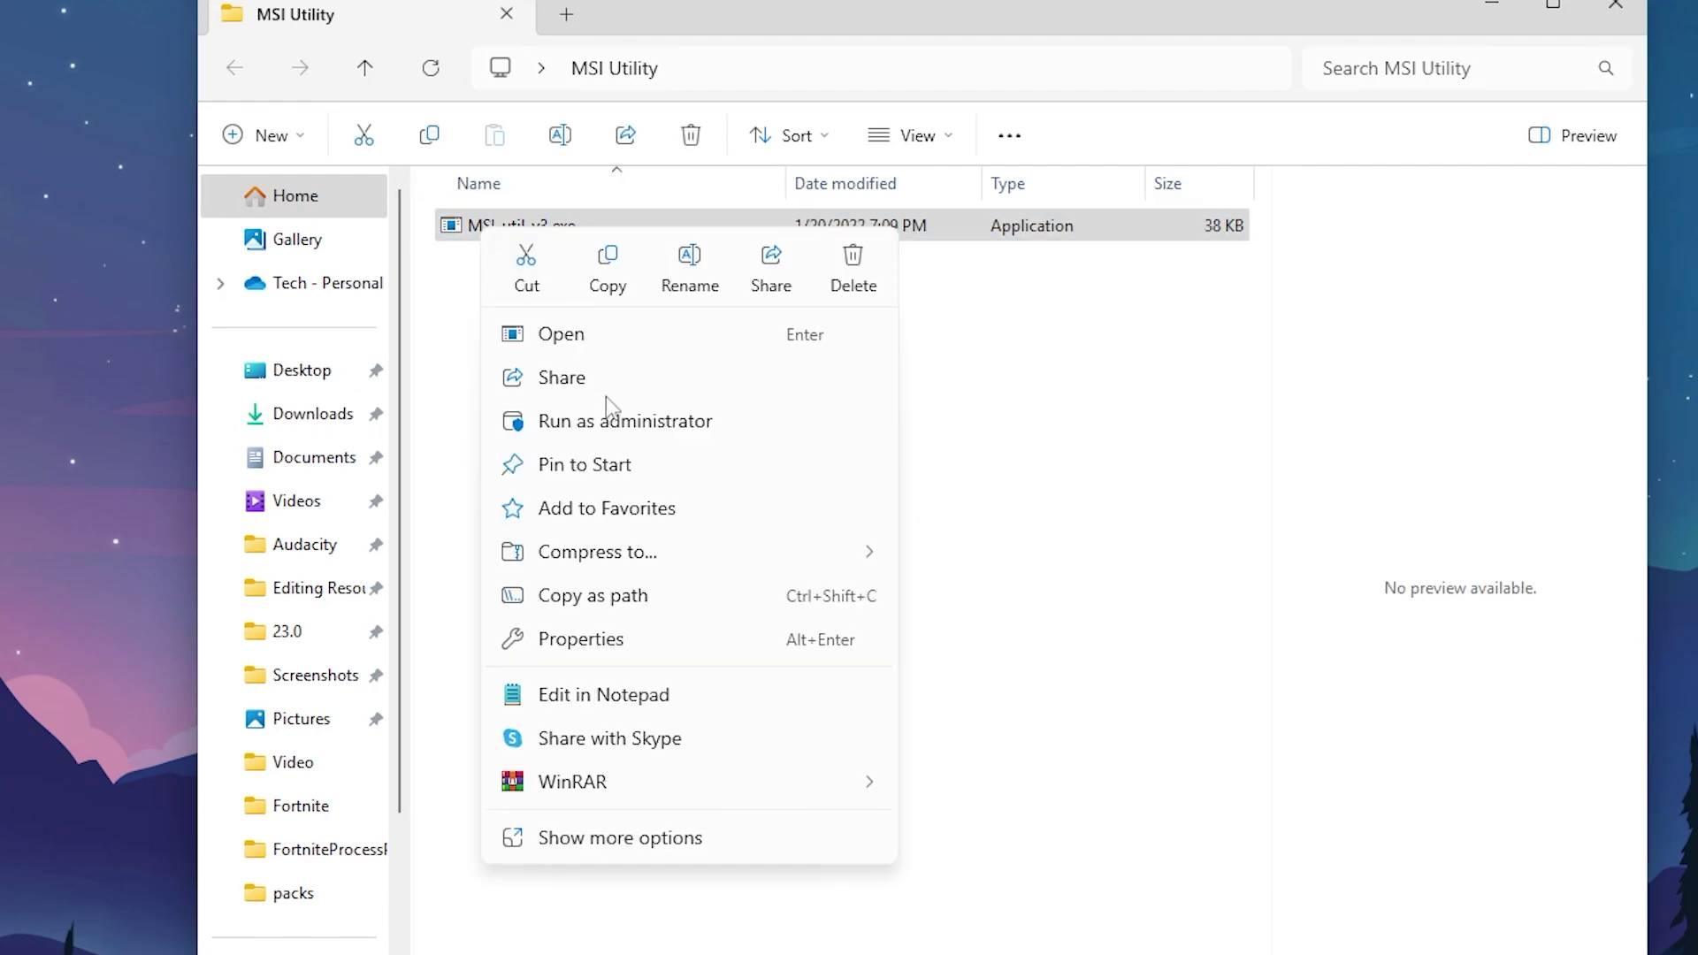
click(735, 432)
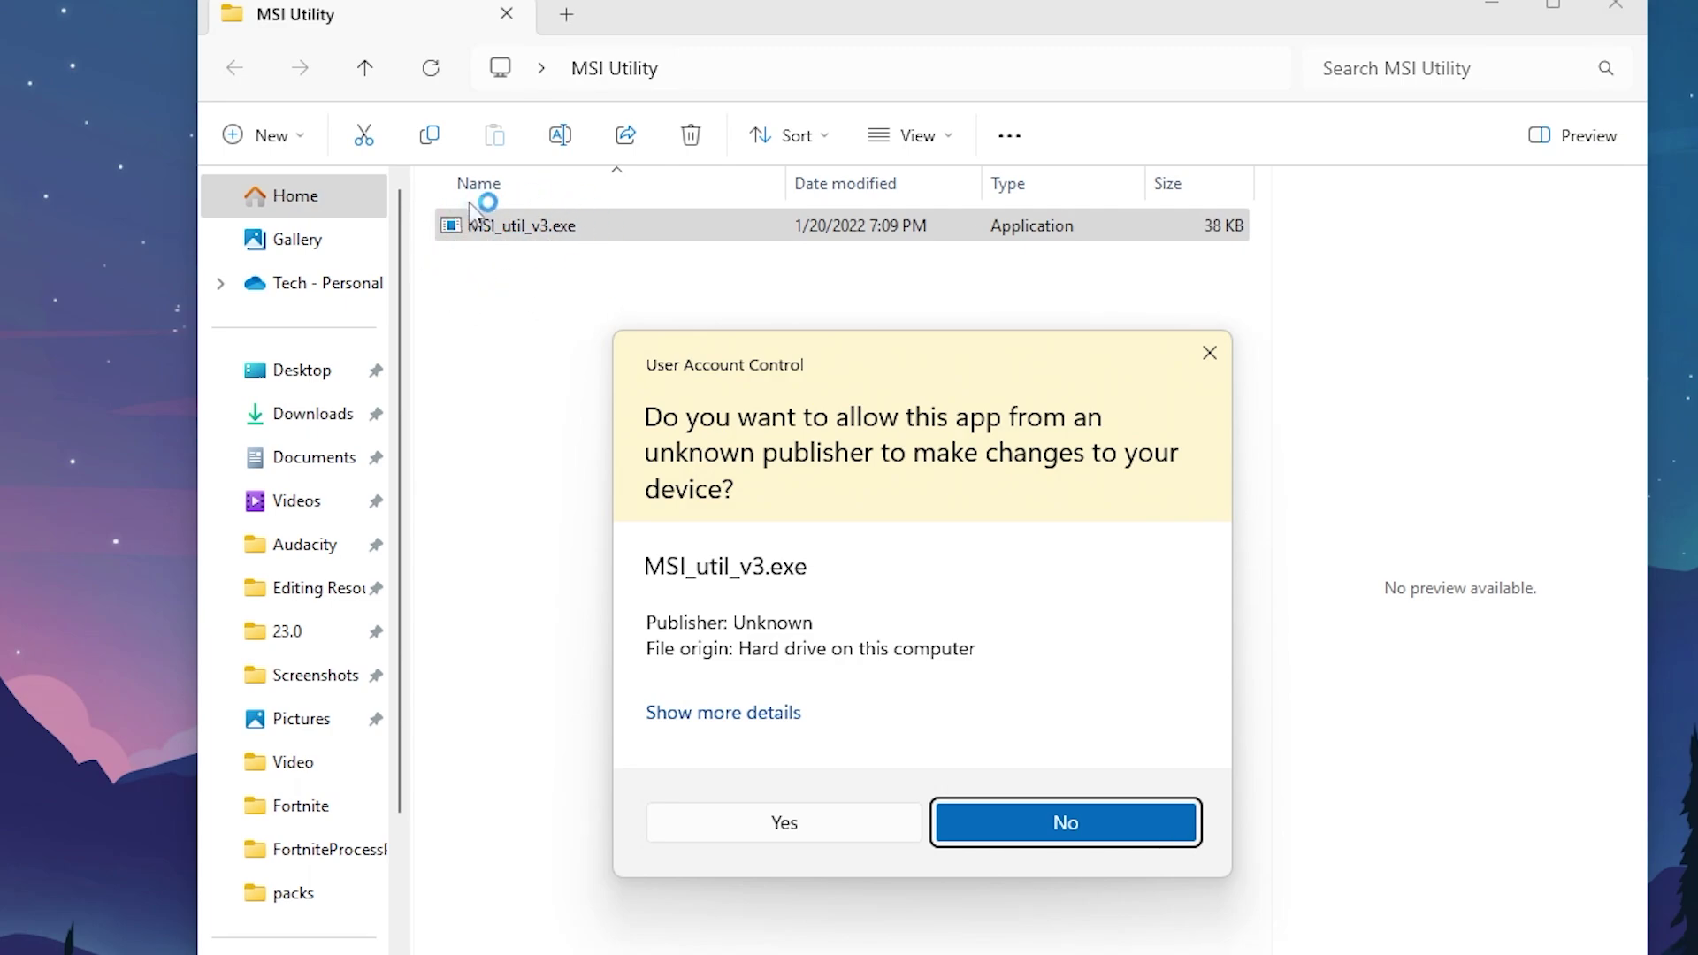
click(835, 821)
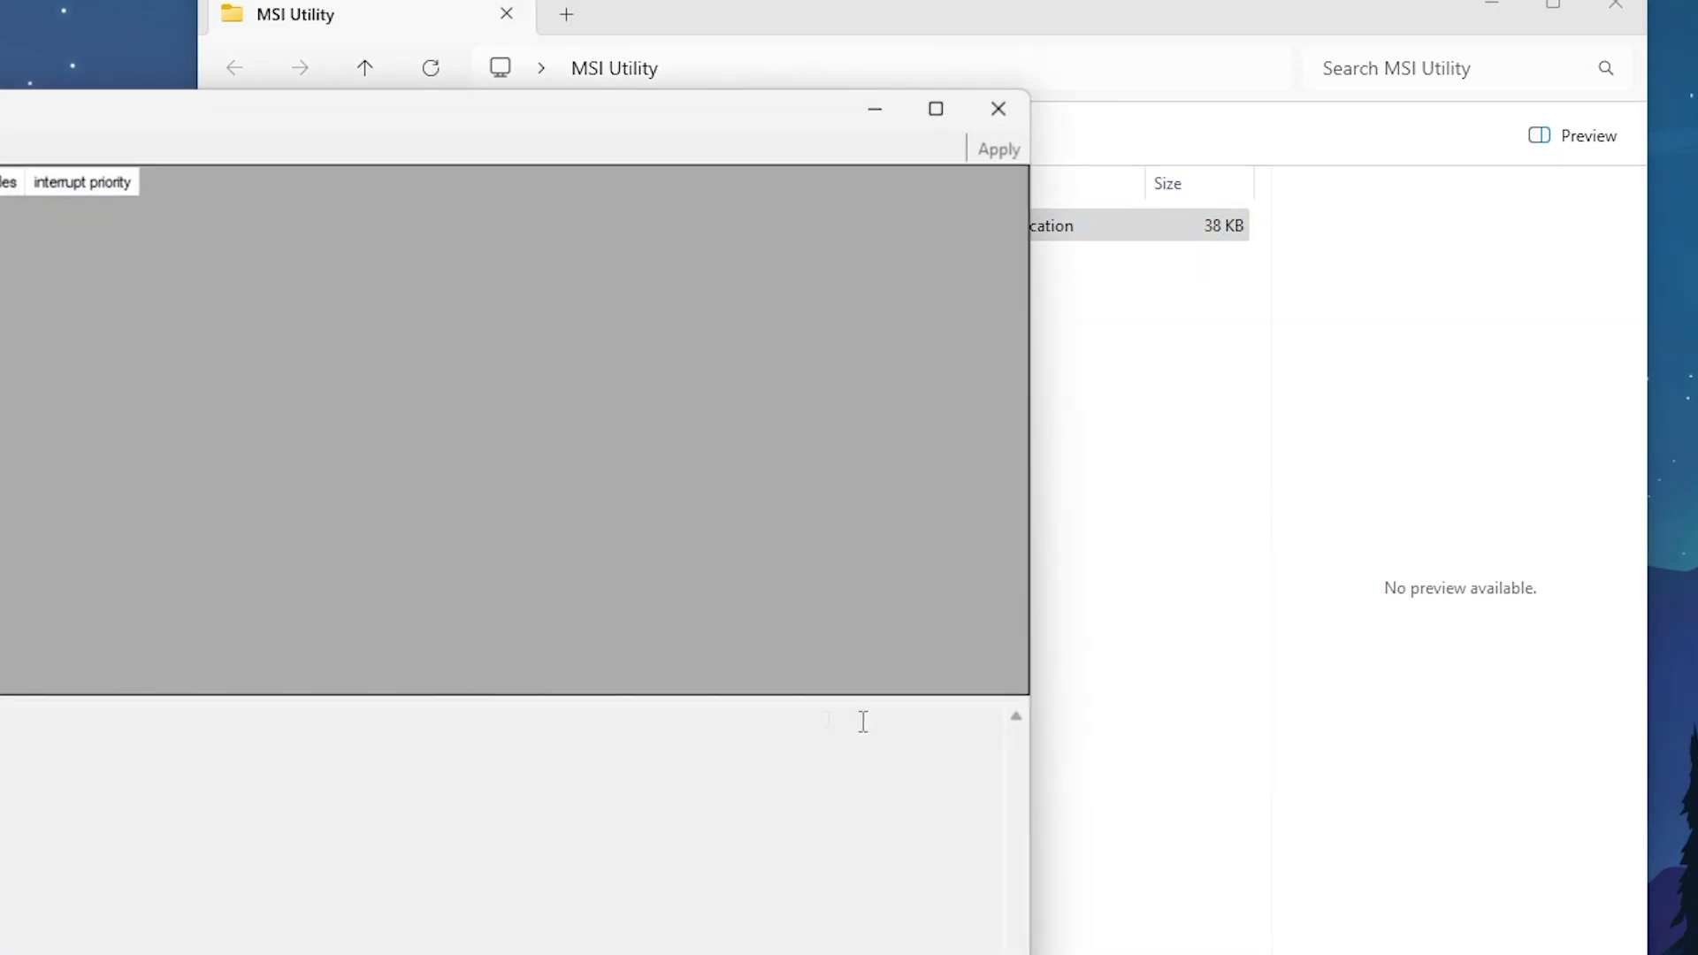
drag(123, 106, 134, 111)
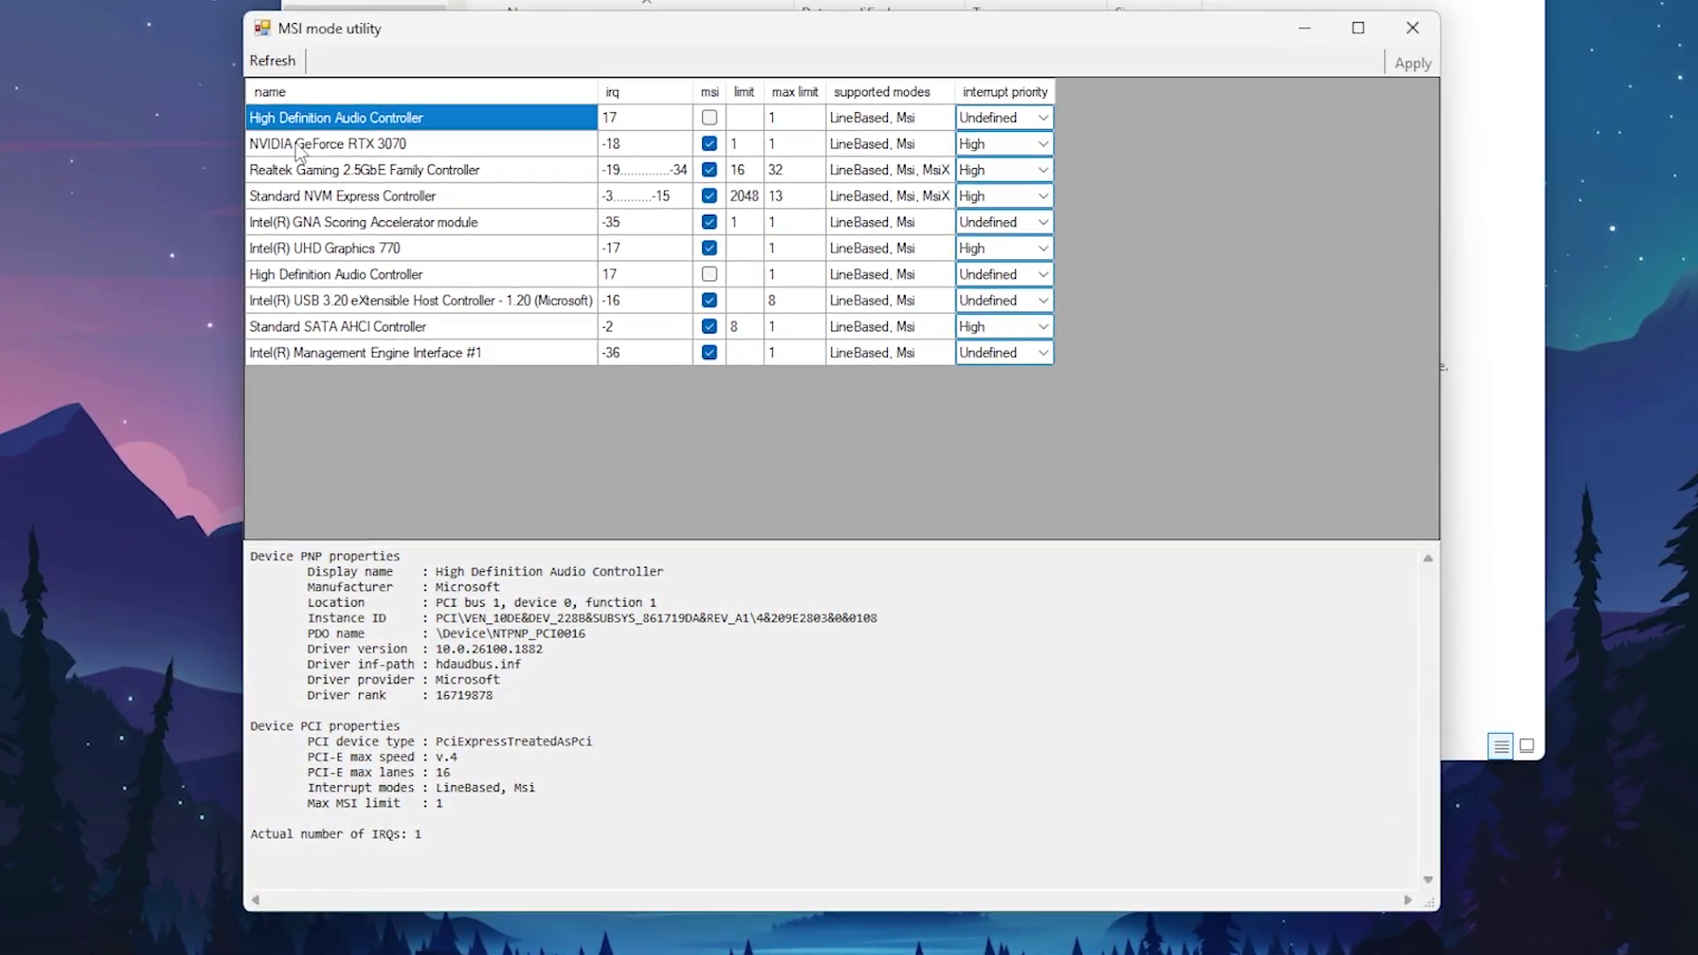
- Set the NVIDIA GeForce RTX 3070 interrupt priority to High
click(395, 145)
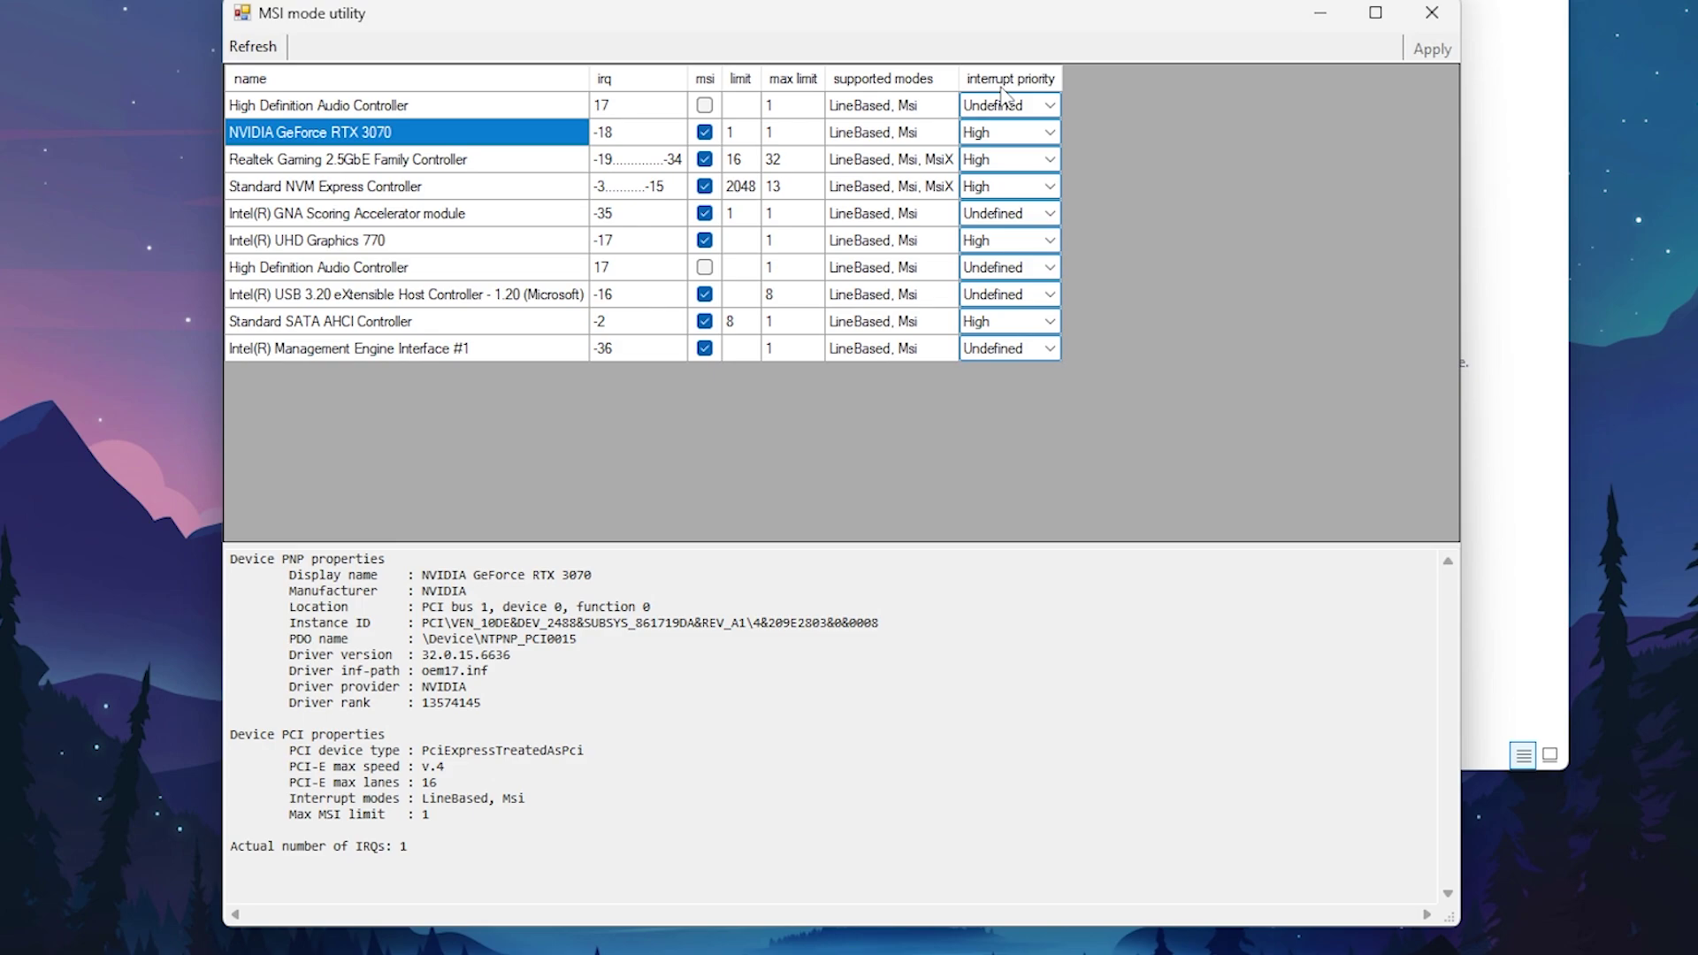
click(1026, 130)
click(1026, 130)
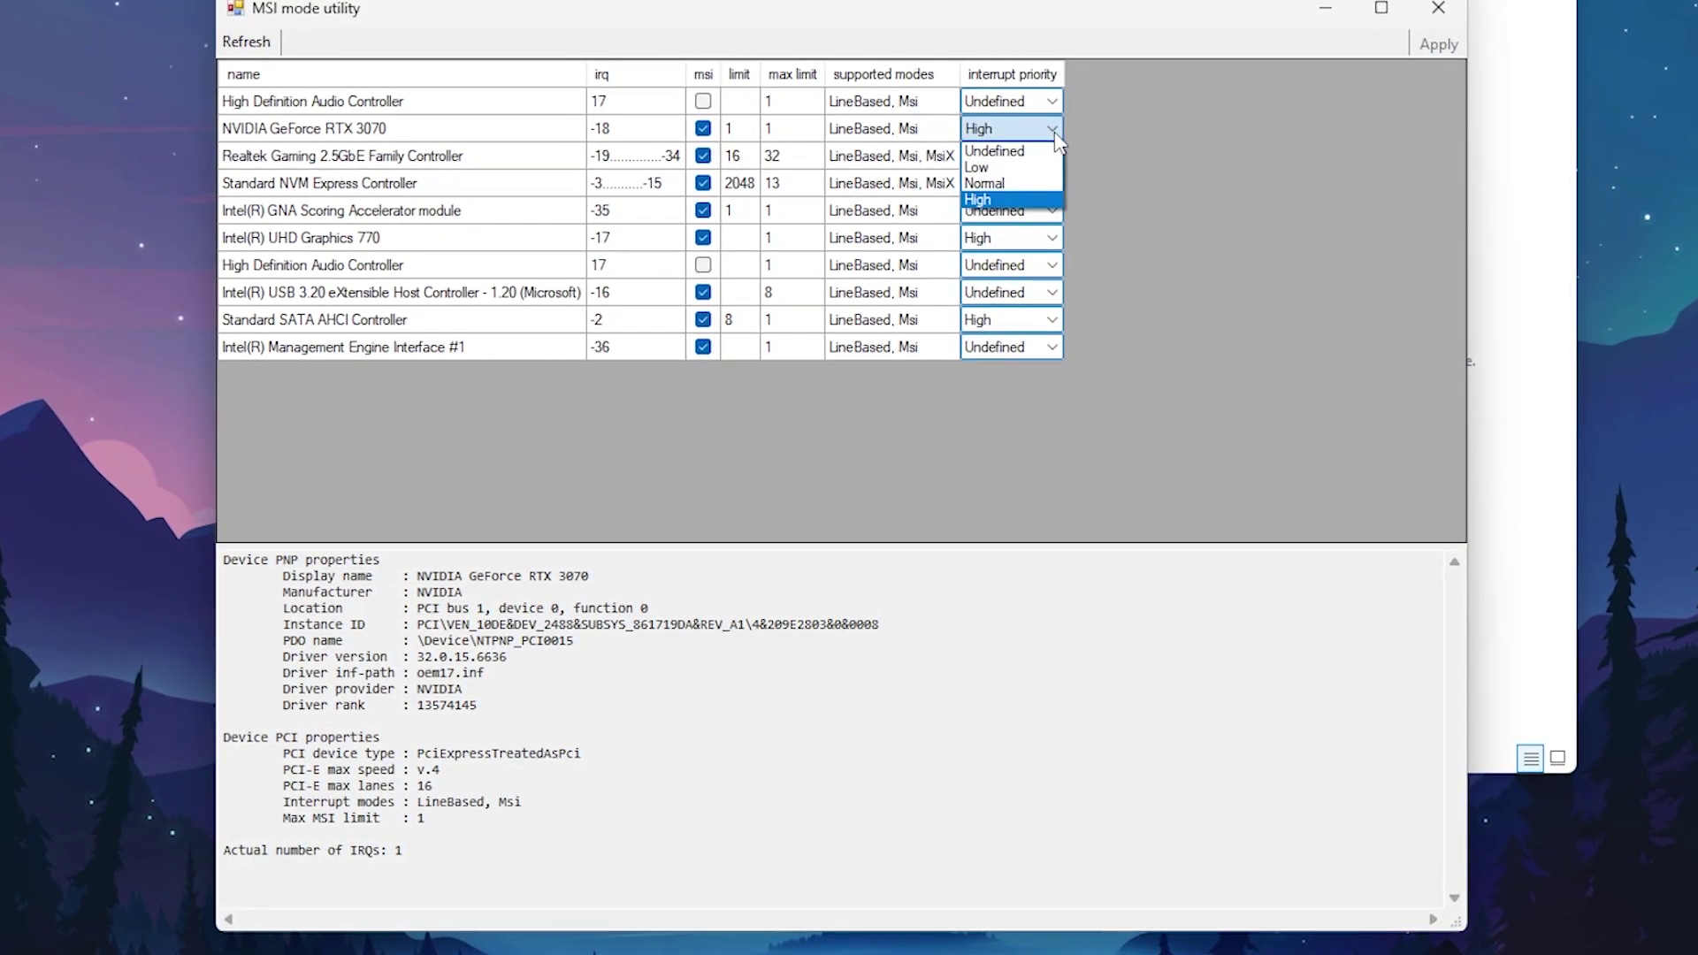
click(1010, 206)
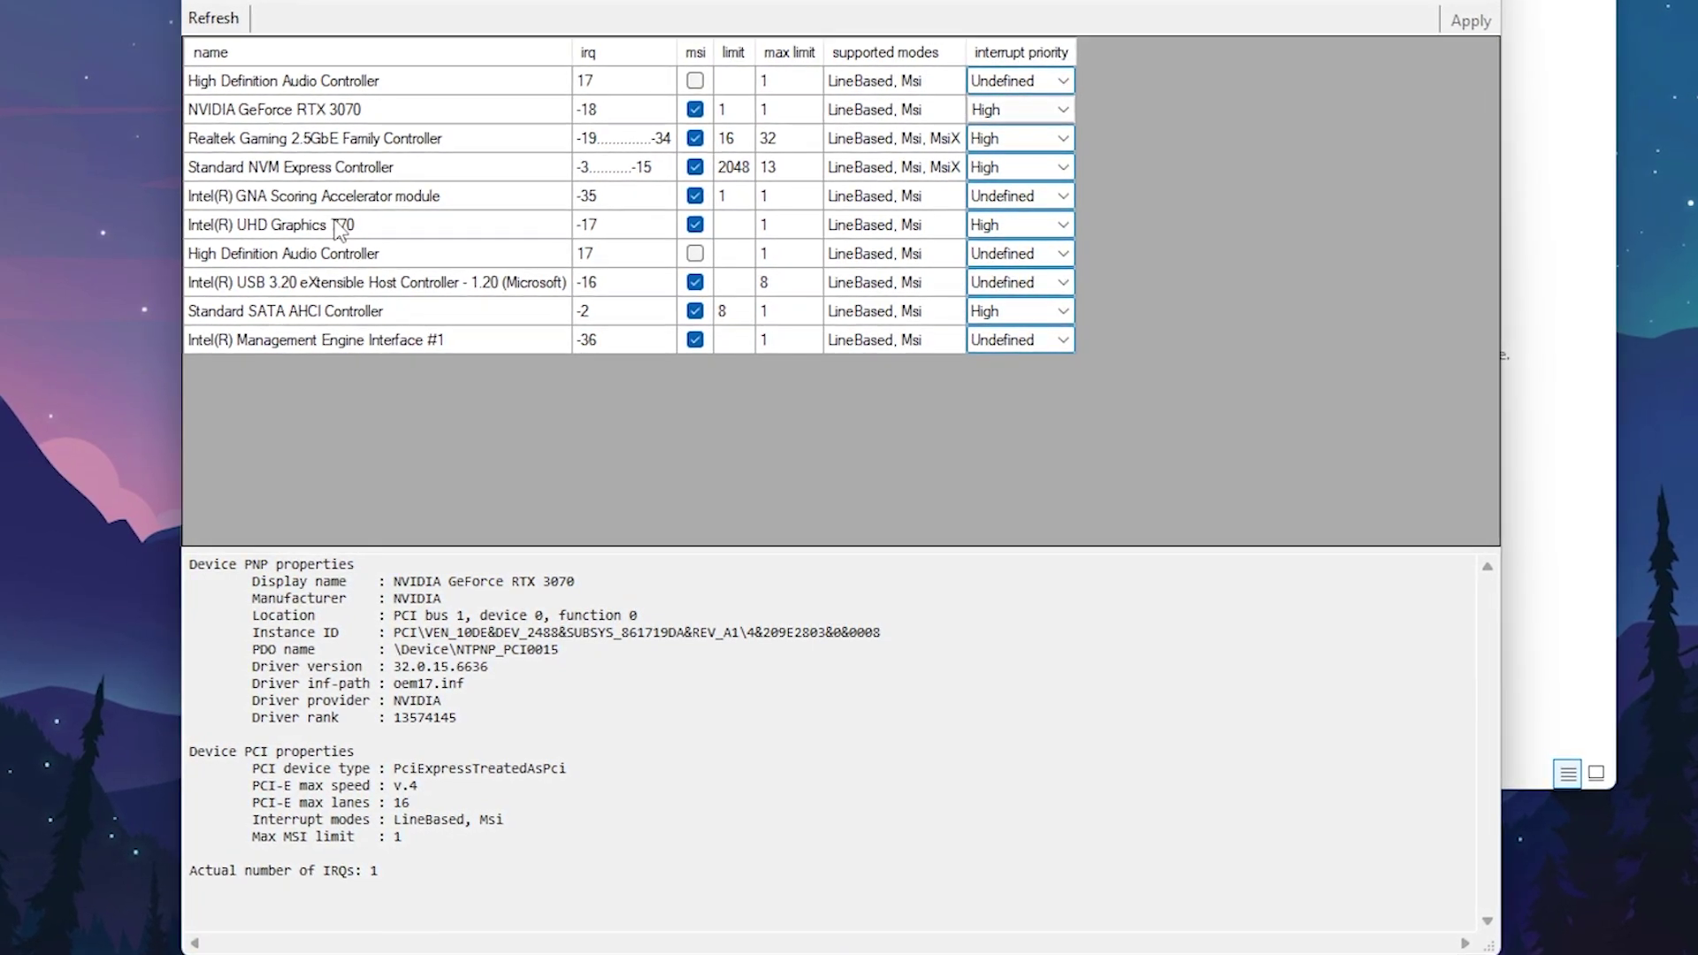
- Inspect the Intel UHD Graphics 770 entry, then close the MSI mode utility
click(459, 231)
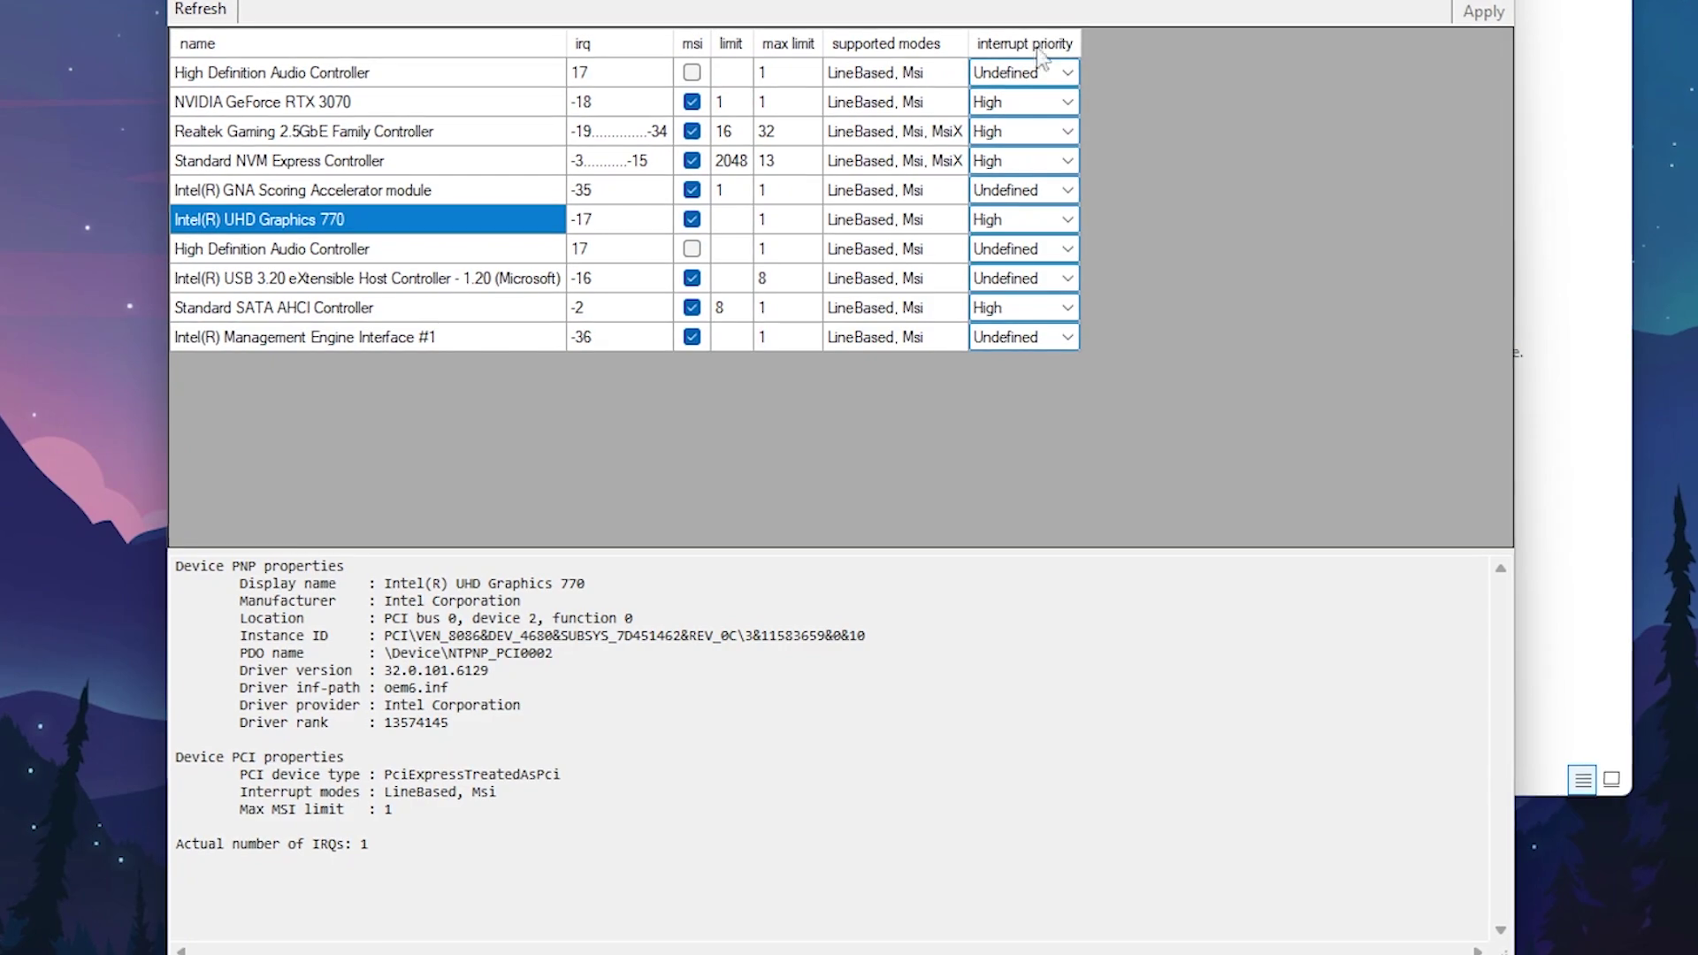
mouse_move(1066, 53)
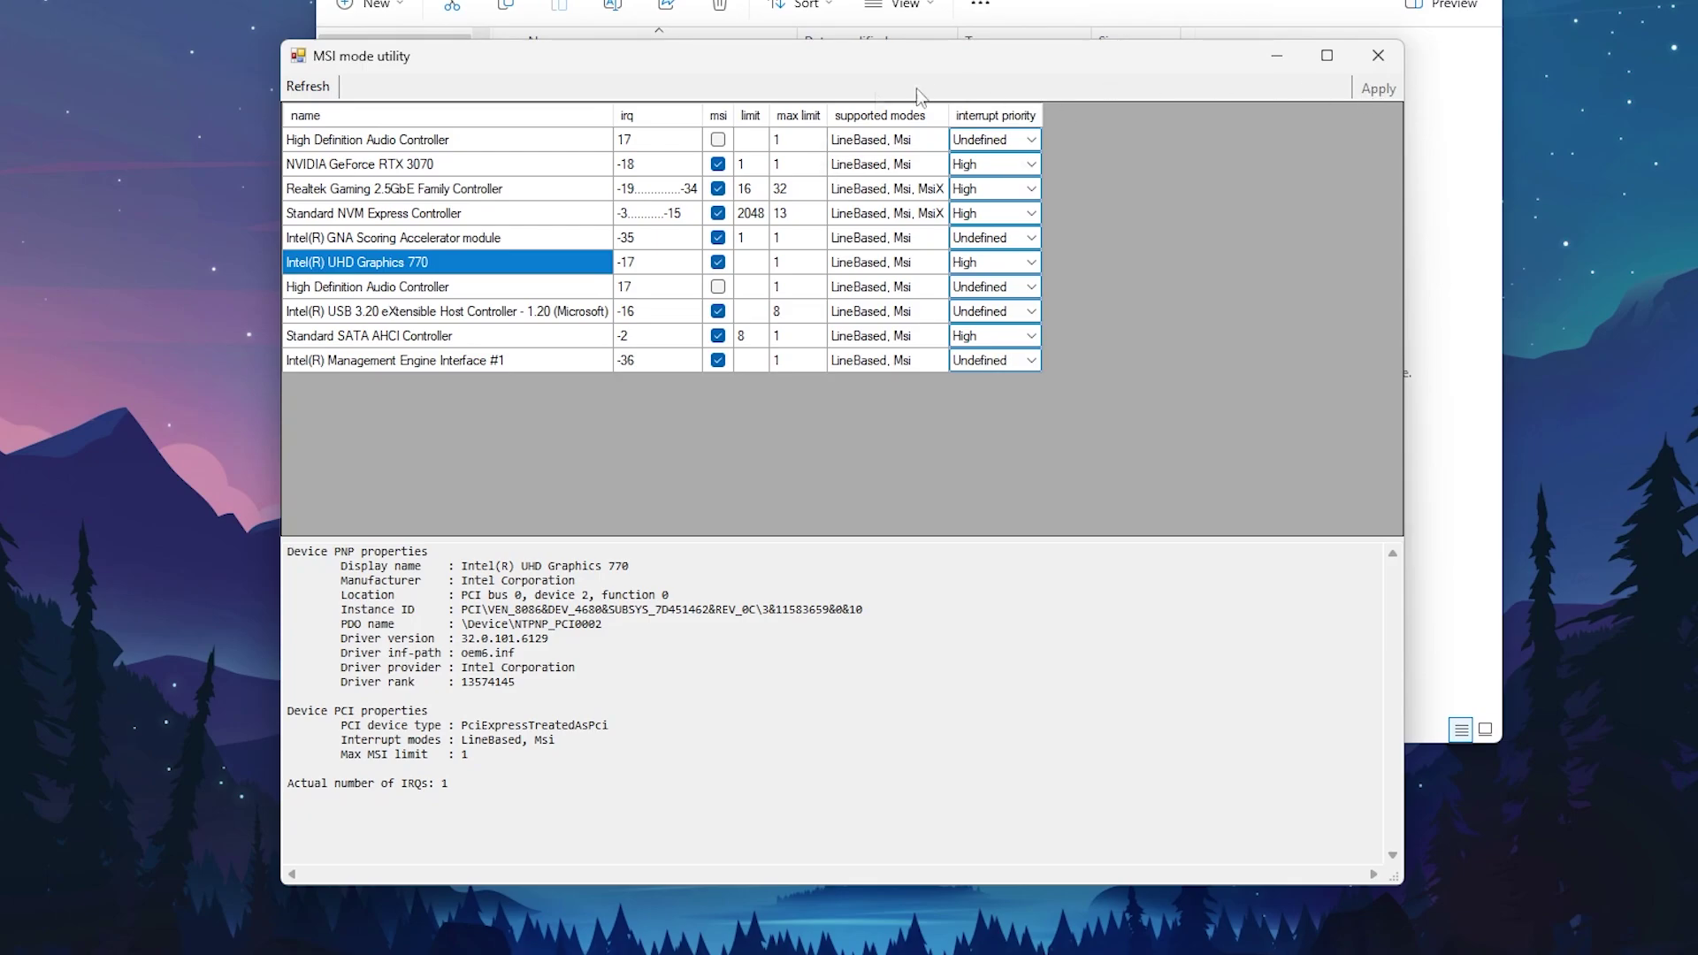
click(1385, 65)
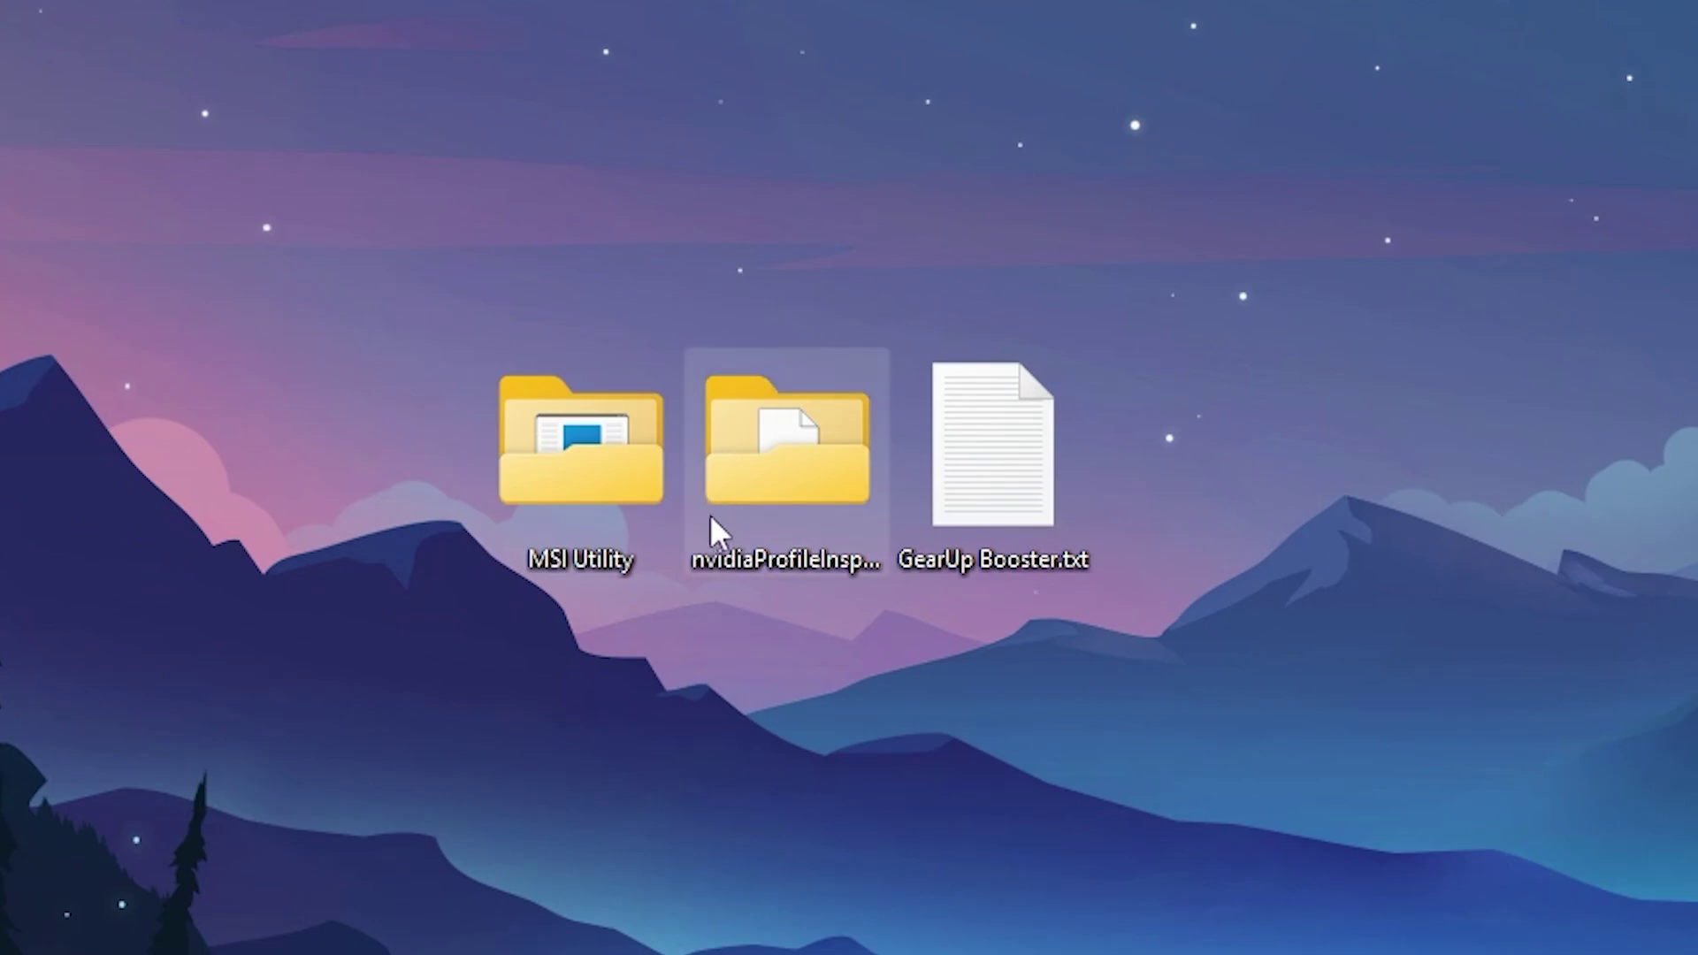
- Launch nvidiaProfileInspector.exe from the nvidiaProfileInspector desktop folder
double_click(816, 438)
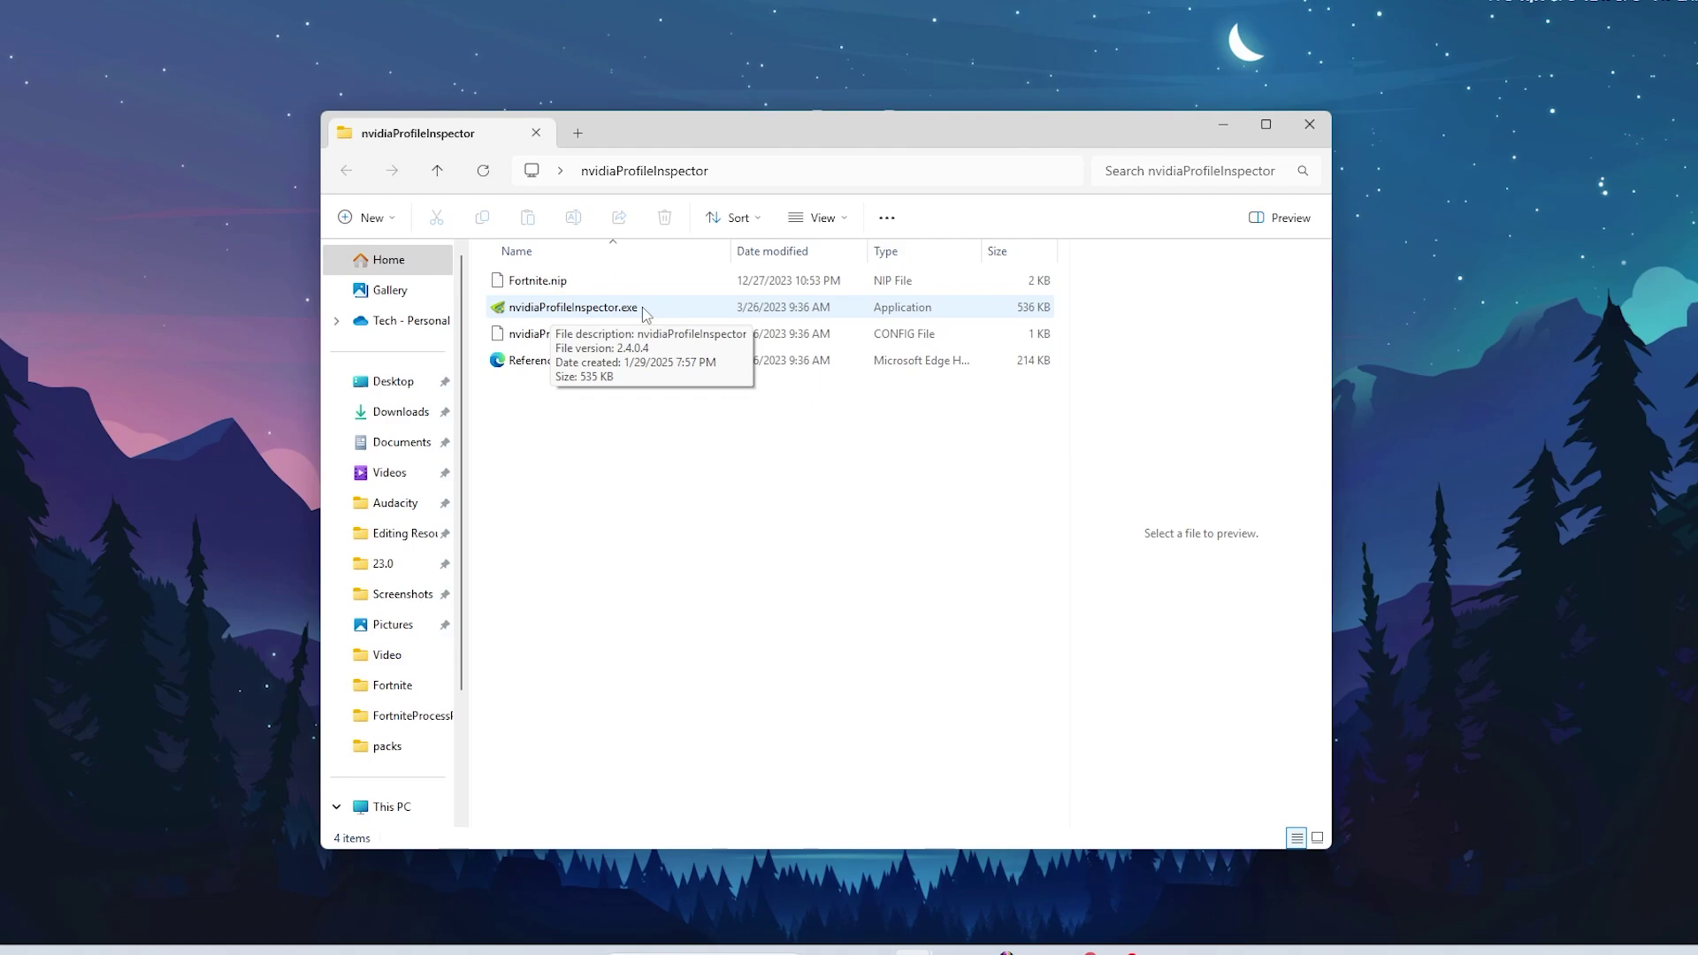
double_click(559, 307)
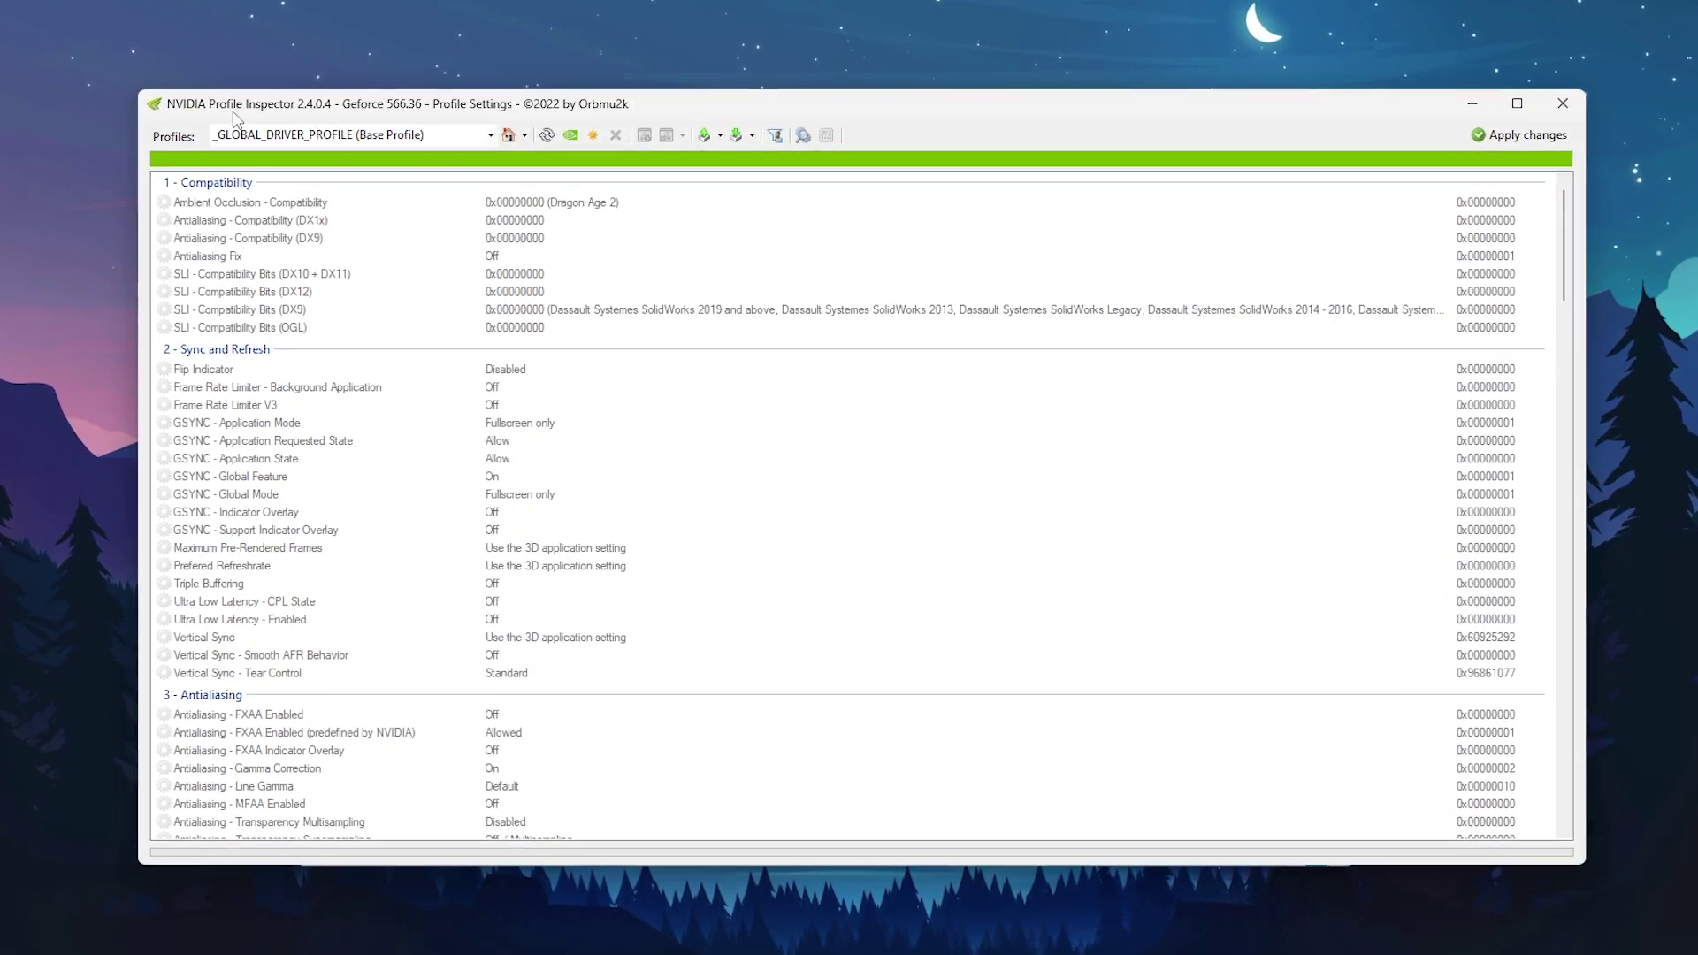
- Search profiles for 'valor' and 'fortnit', clear the search, then select Triple Buffering
scroll(415, 576, down, 5)
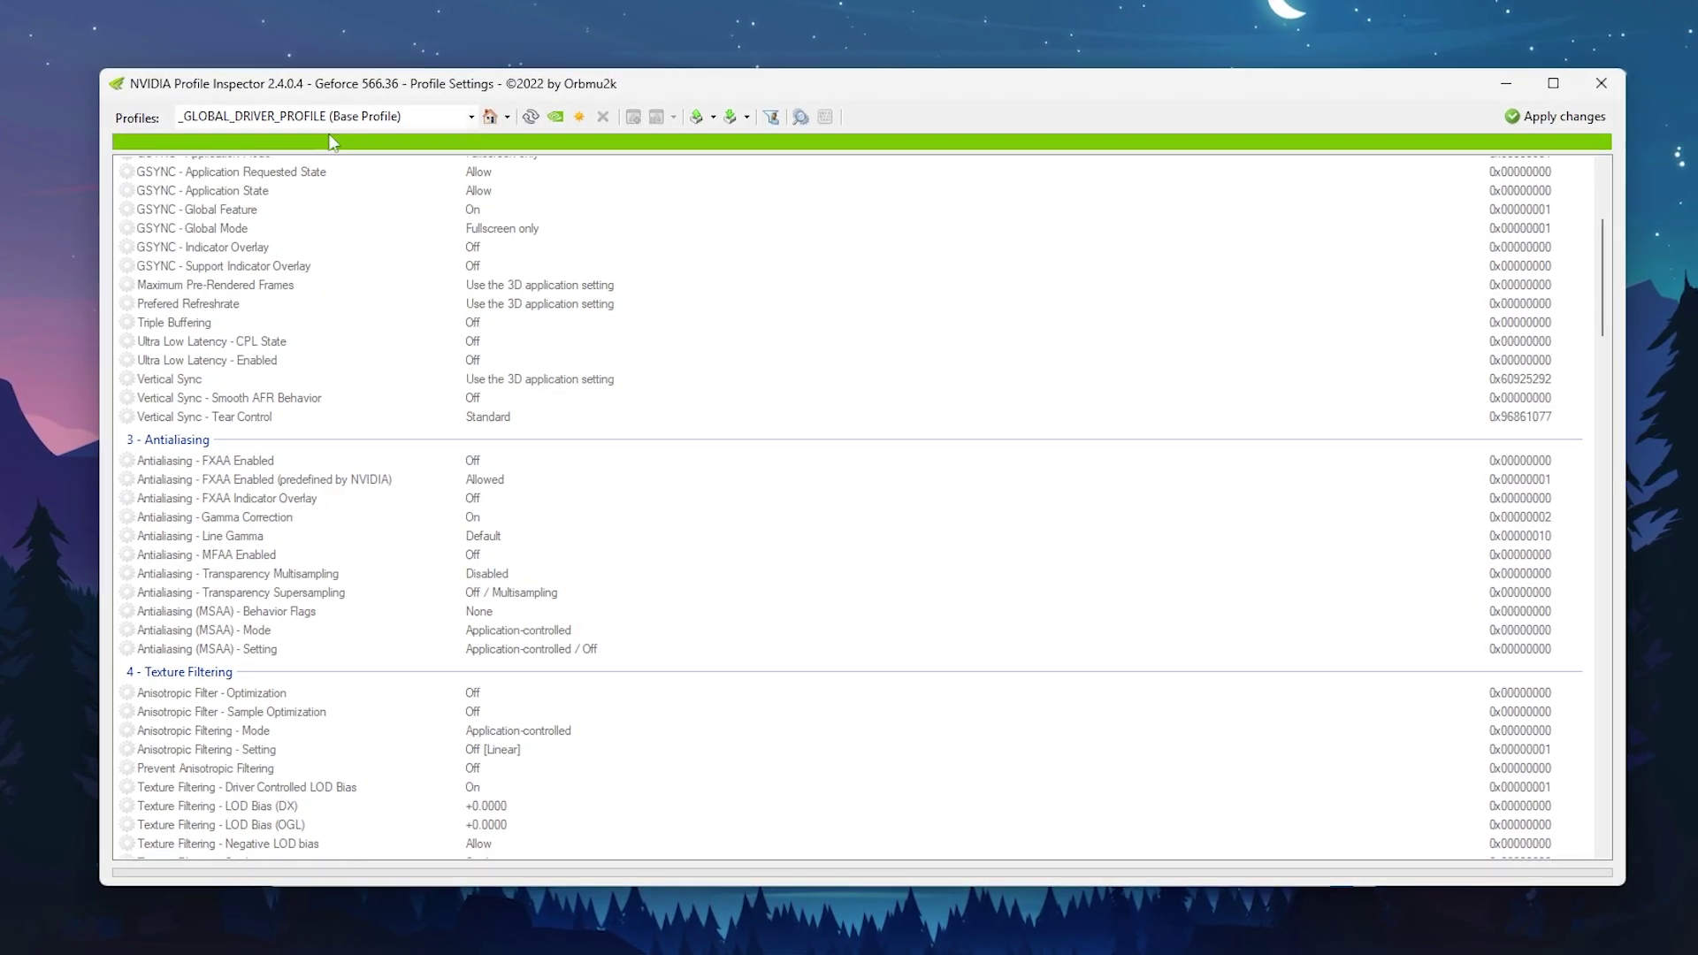
click(429, 118)
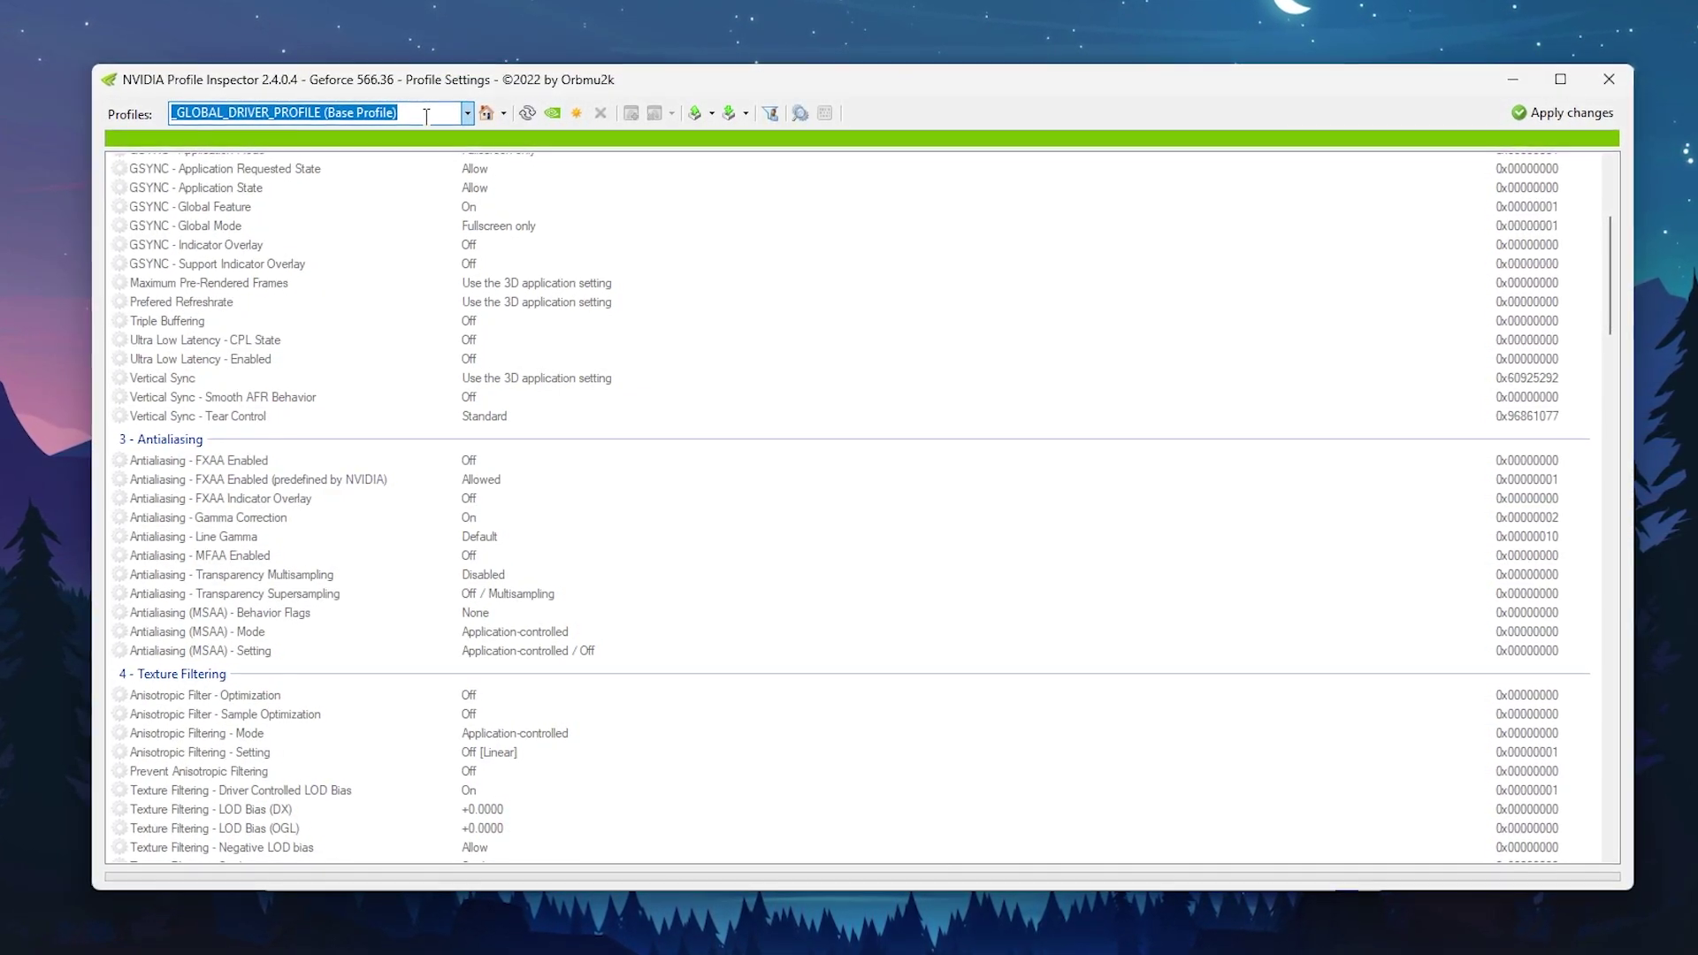
text(valor)
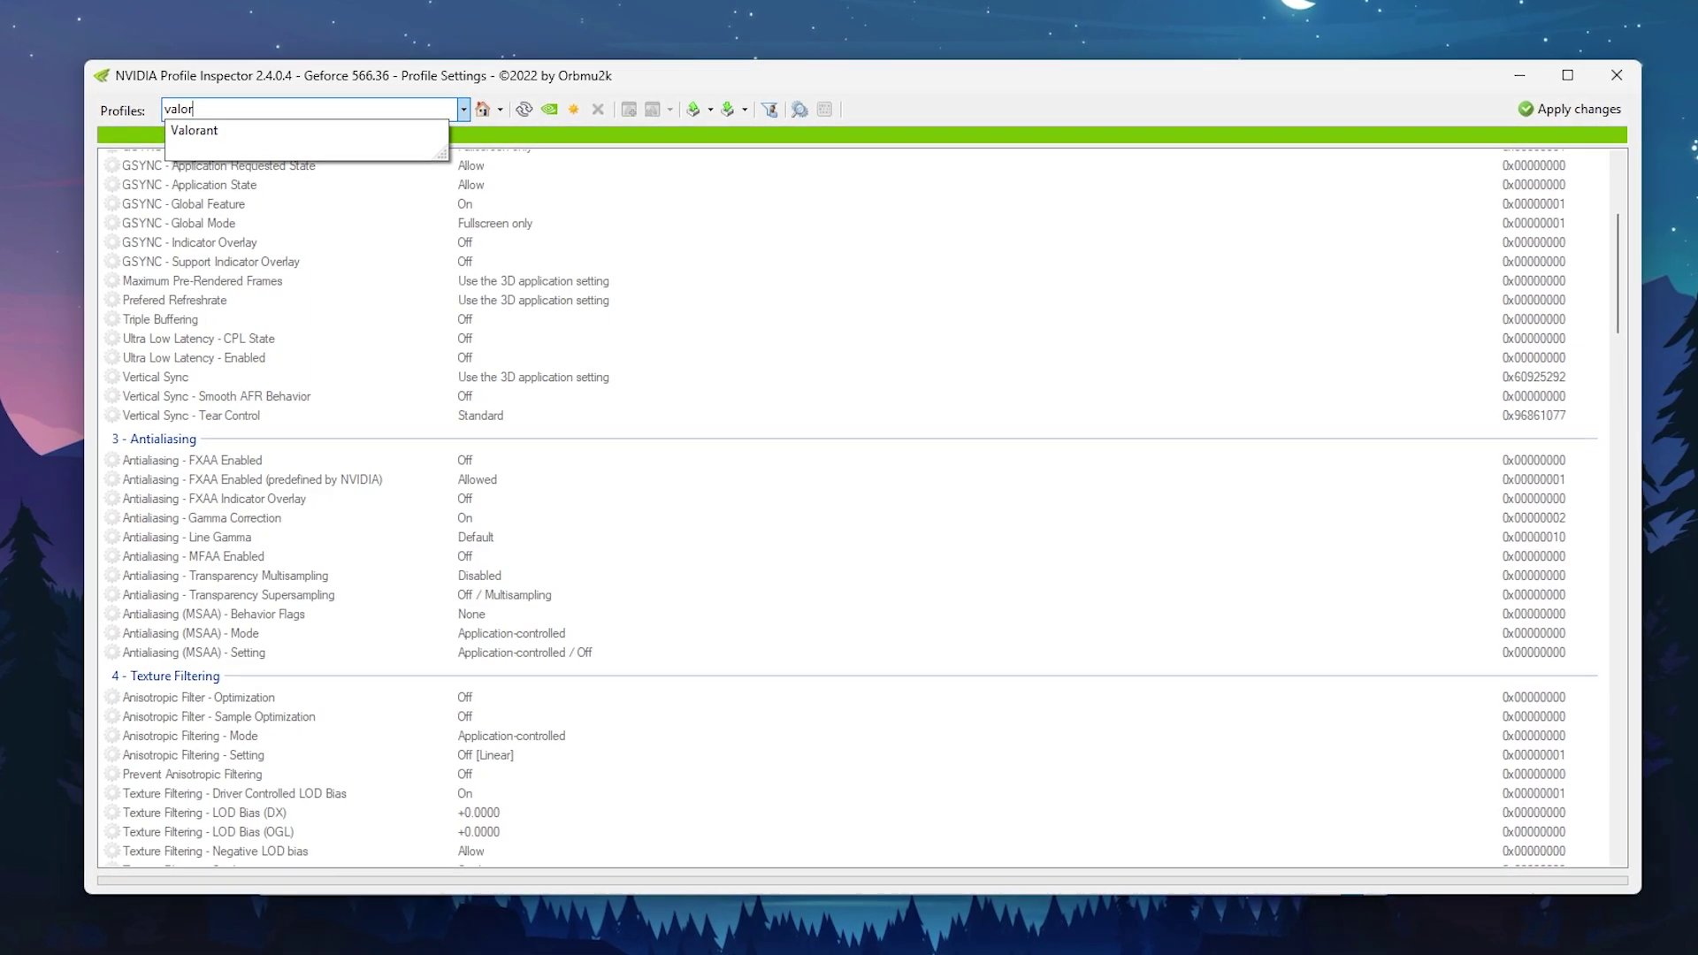
key(ctrl+a)
text(for)
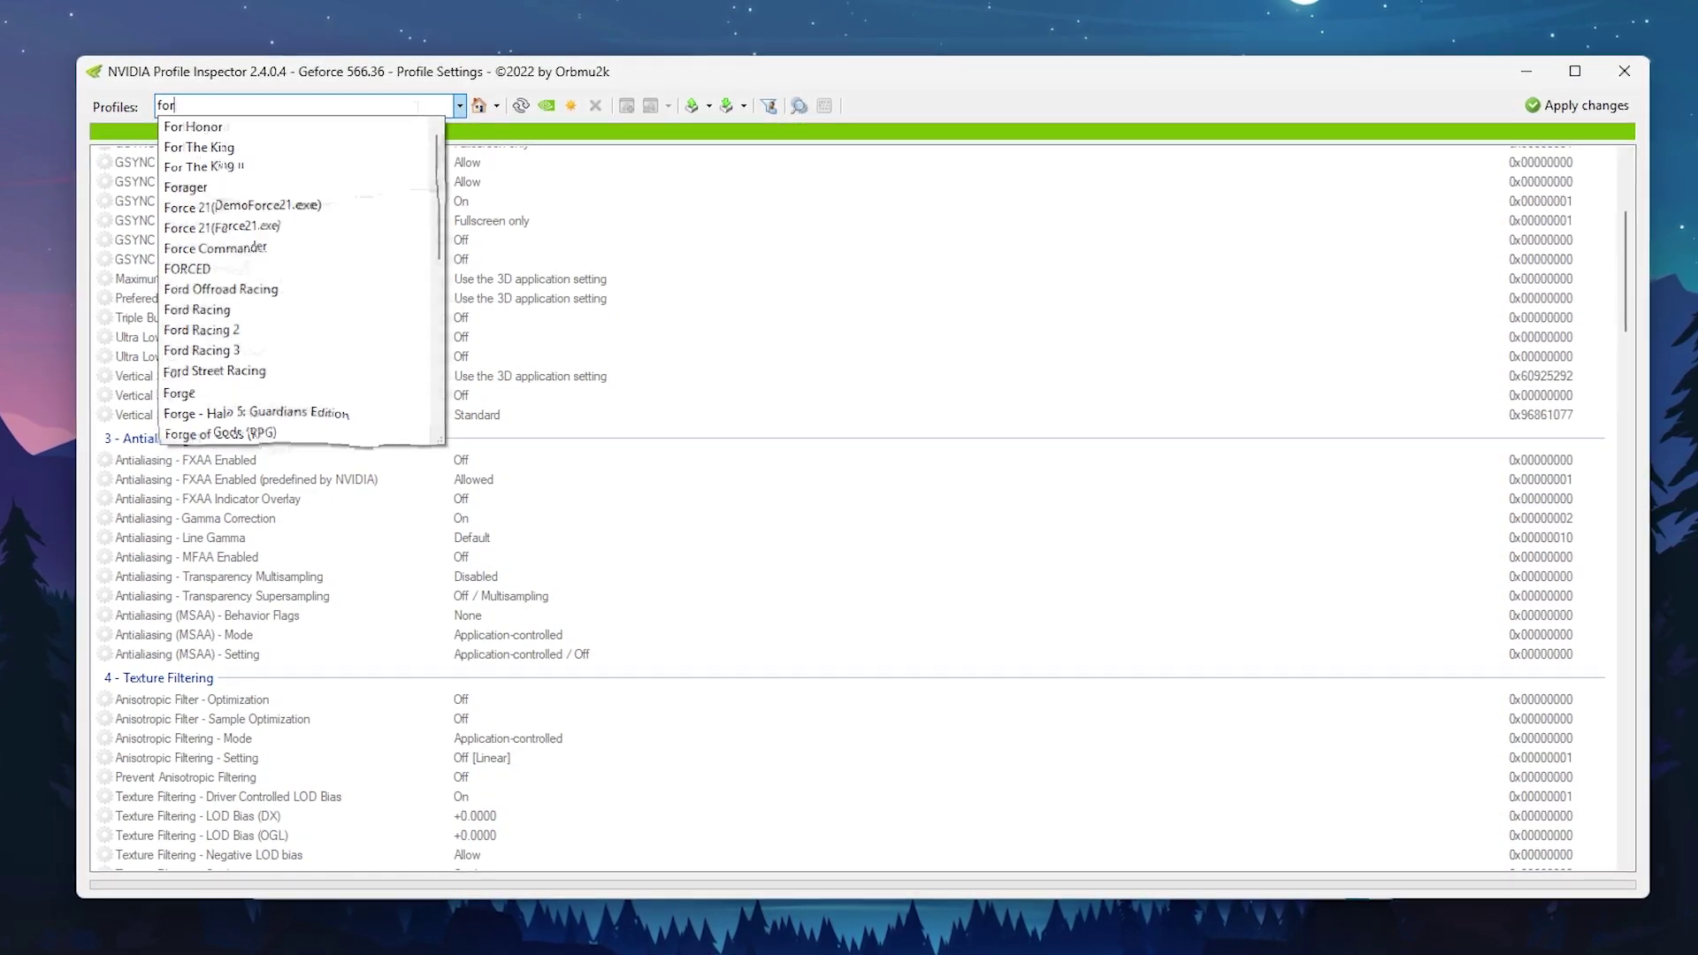
text(tnit)
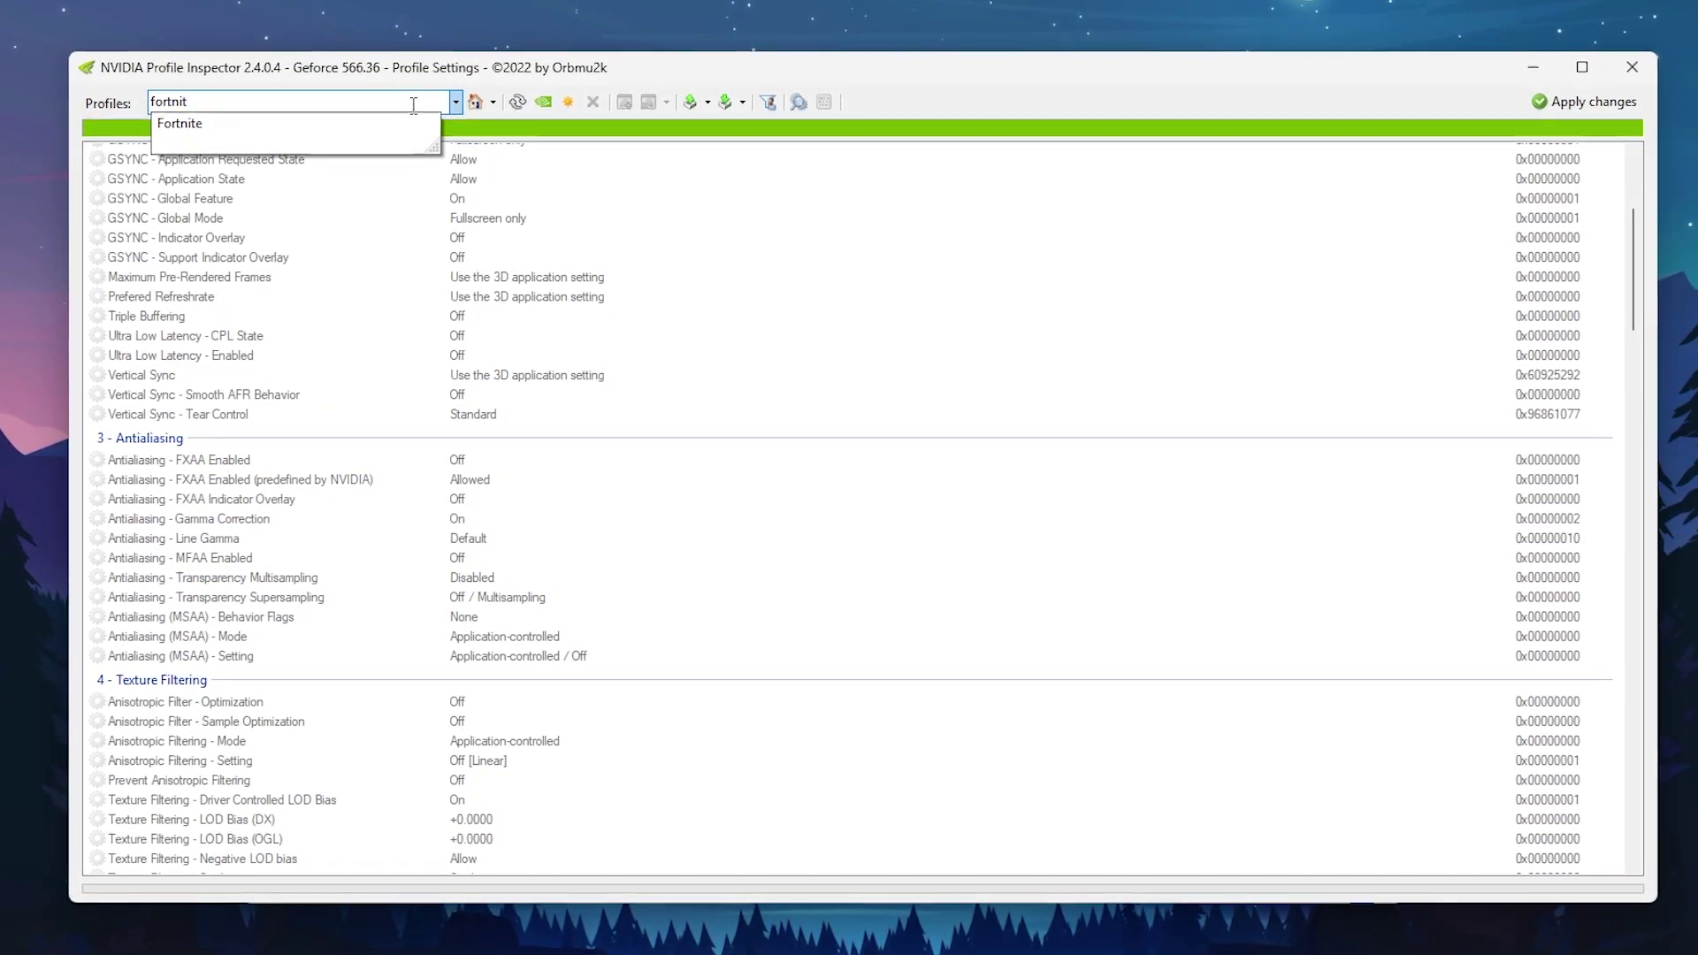
key(ctrl+a)
key(BackSpace)
click(1070, 311)
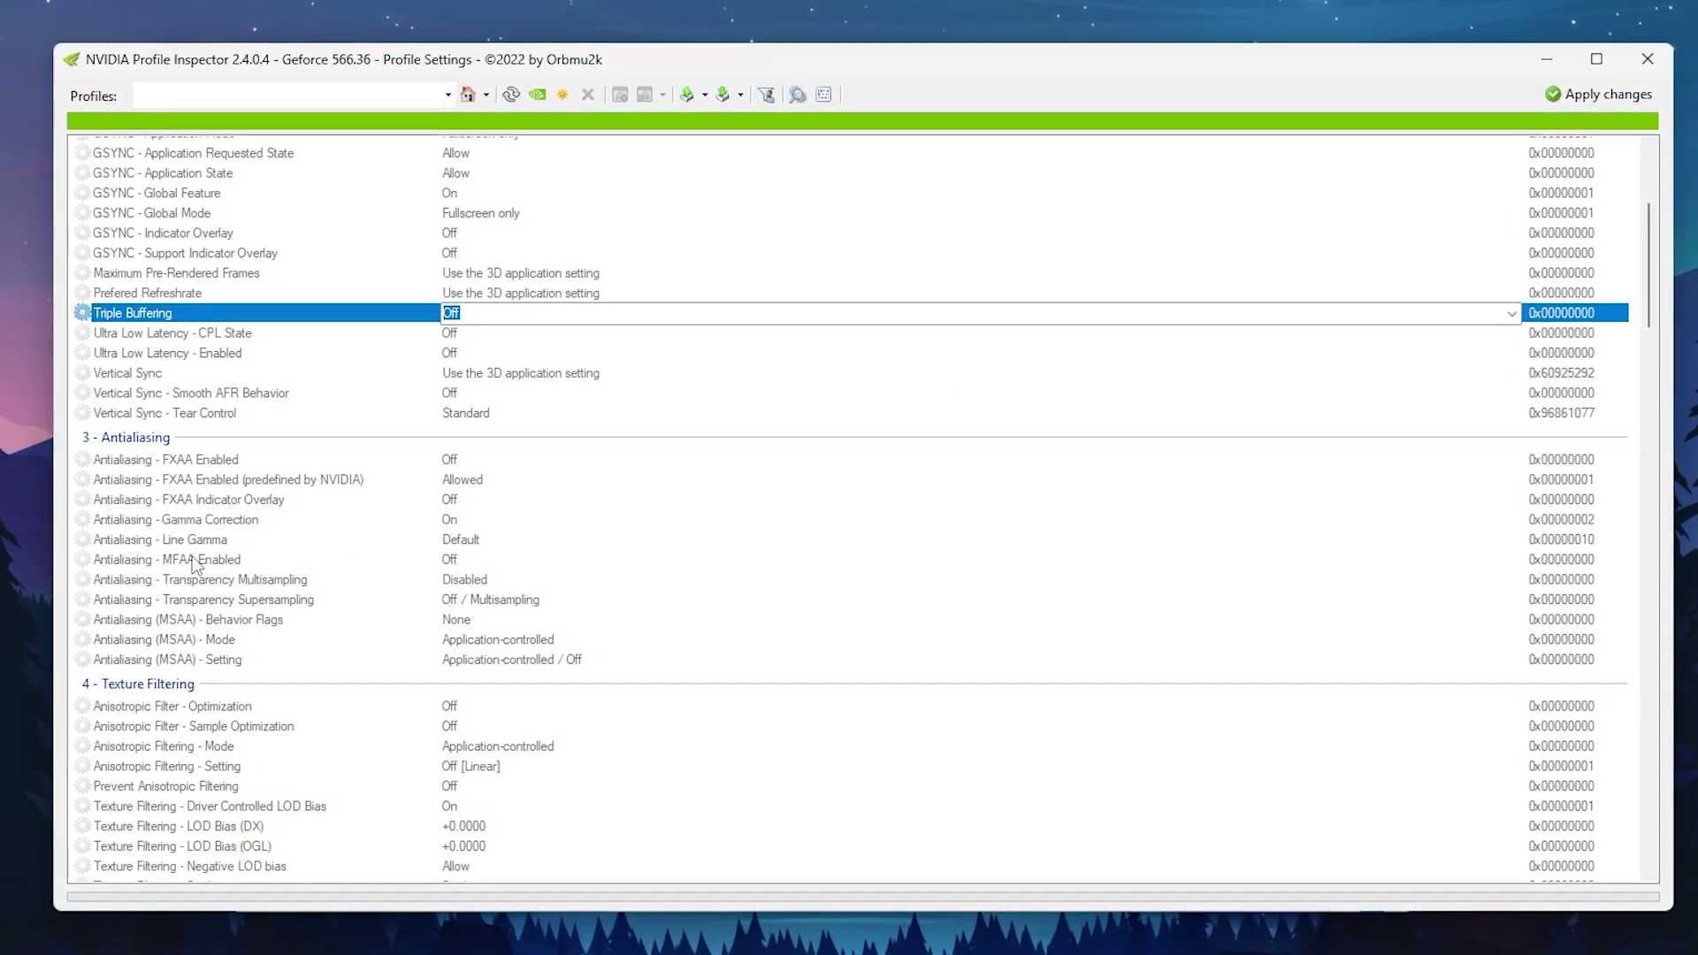
- Keep Transparency Multisampling Disabled; set Transparency Supersampling to 0x00000008 AA_MODE_REPLAY_MODE_ALL
scroll(196, 566, up, 5)
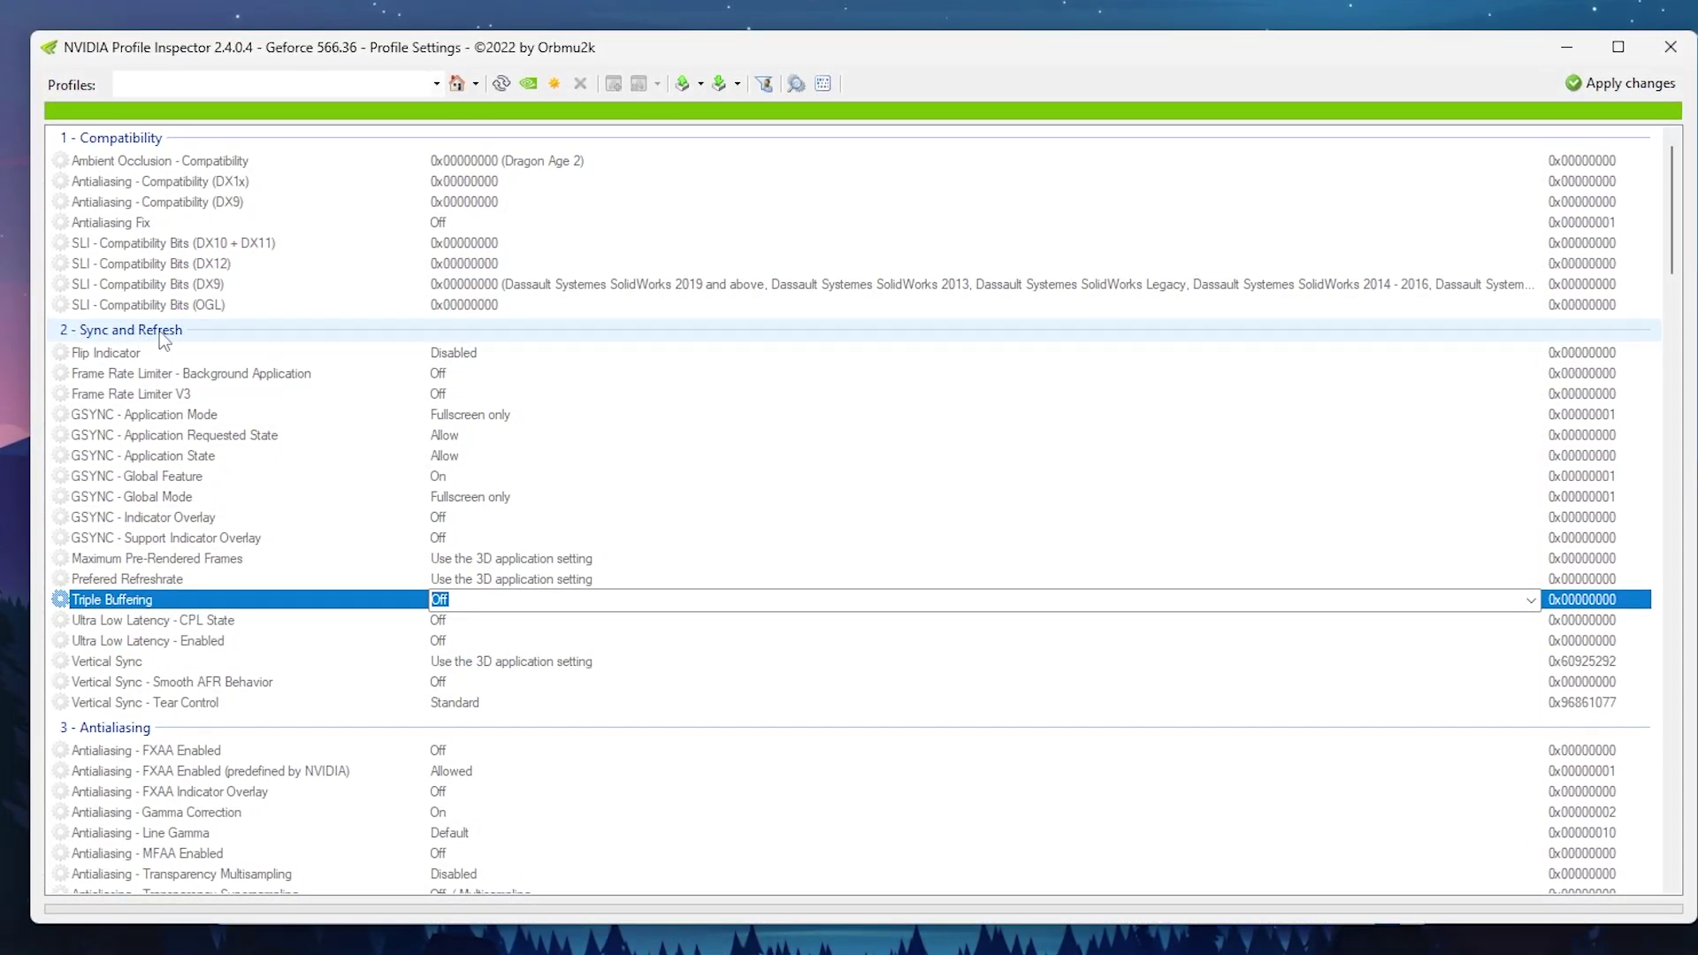
scroll(858, 699, down, 2)
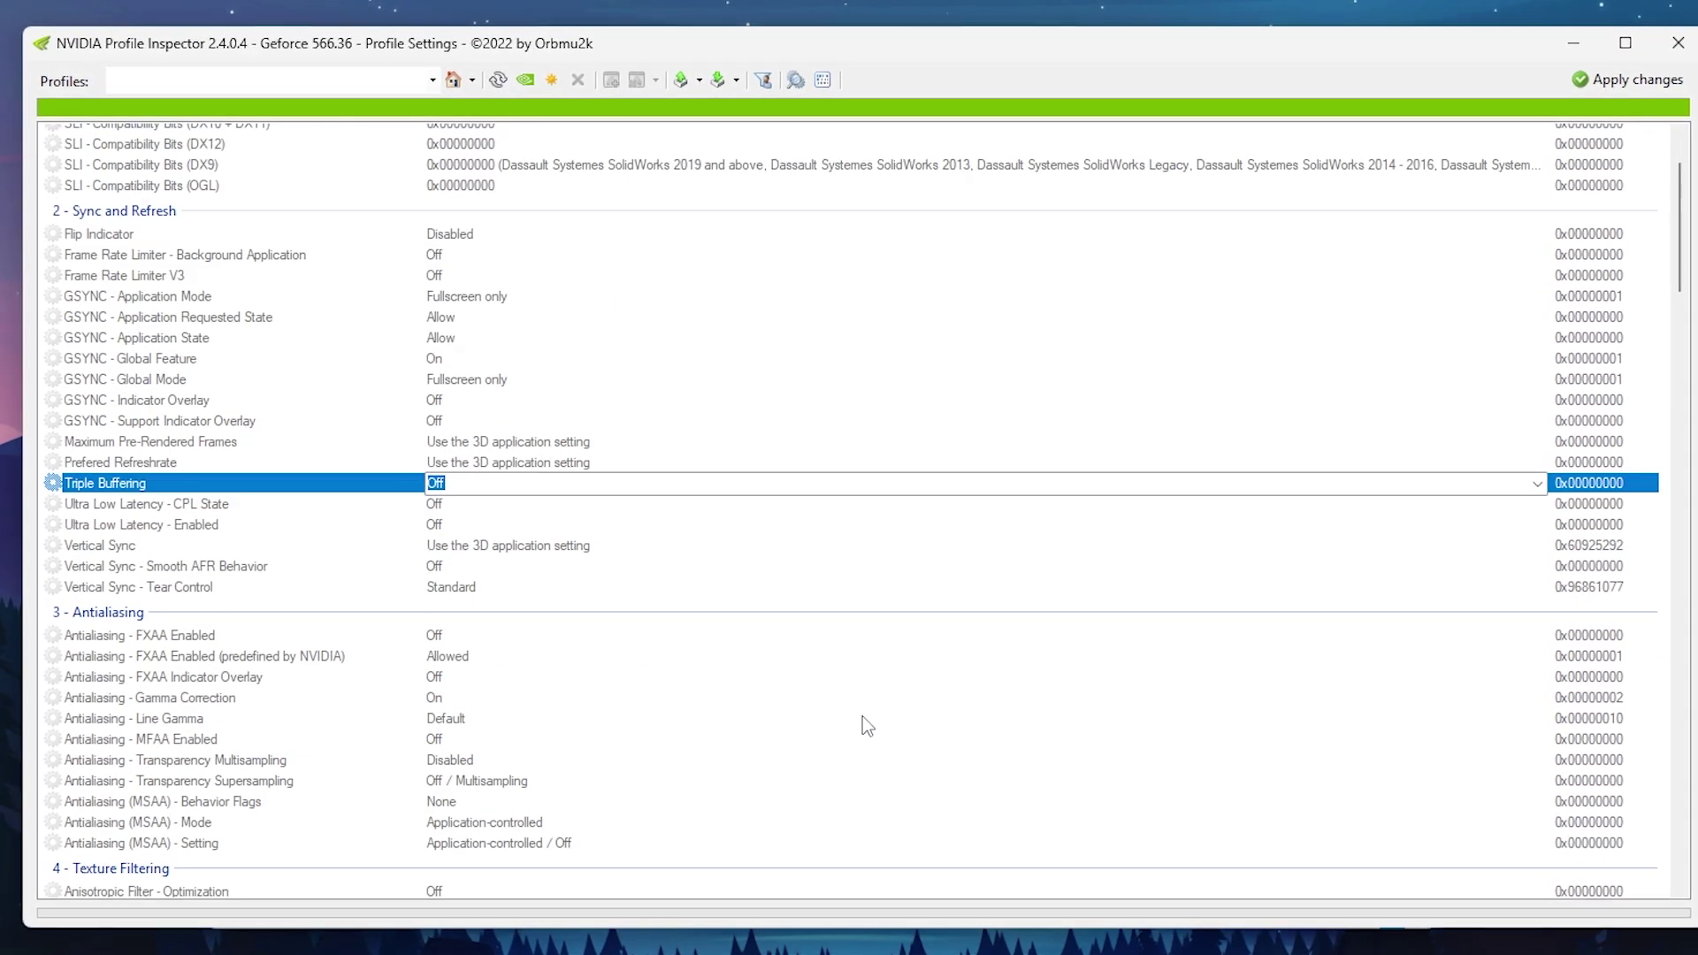
scroll(862, 717, down, 2)
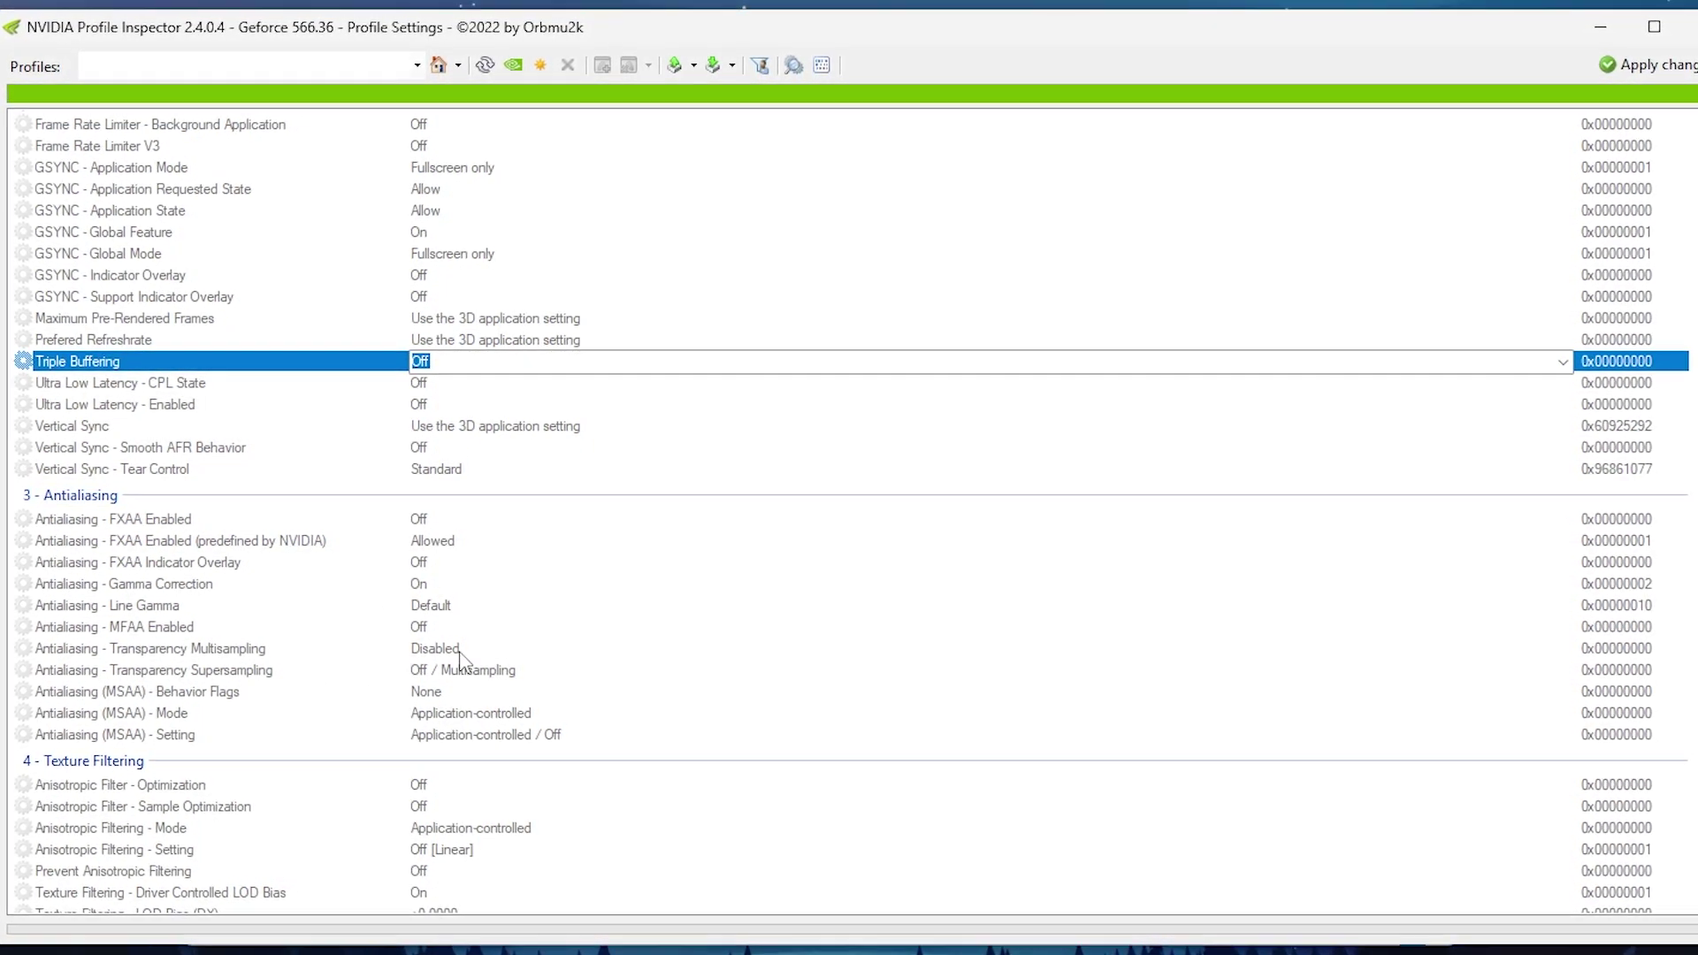
click(460, 654)
click(1565, 655)
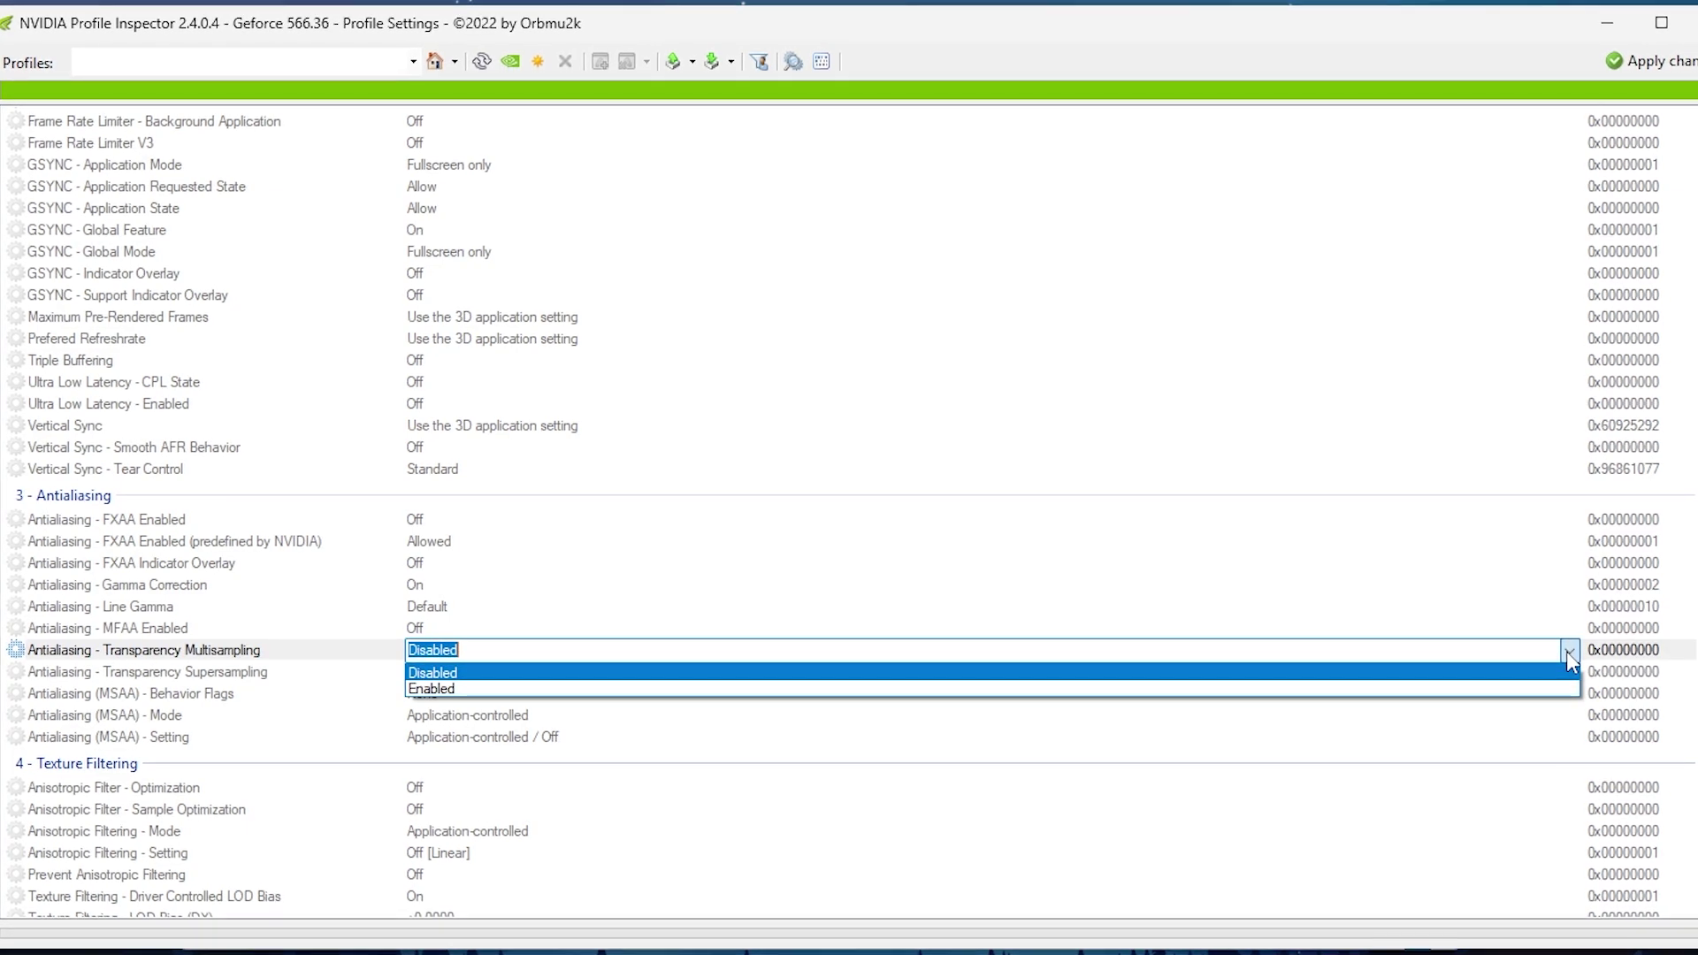
click(469, 652)
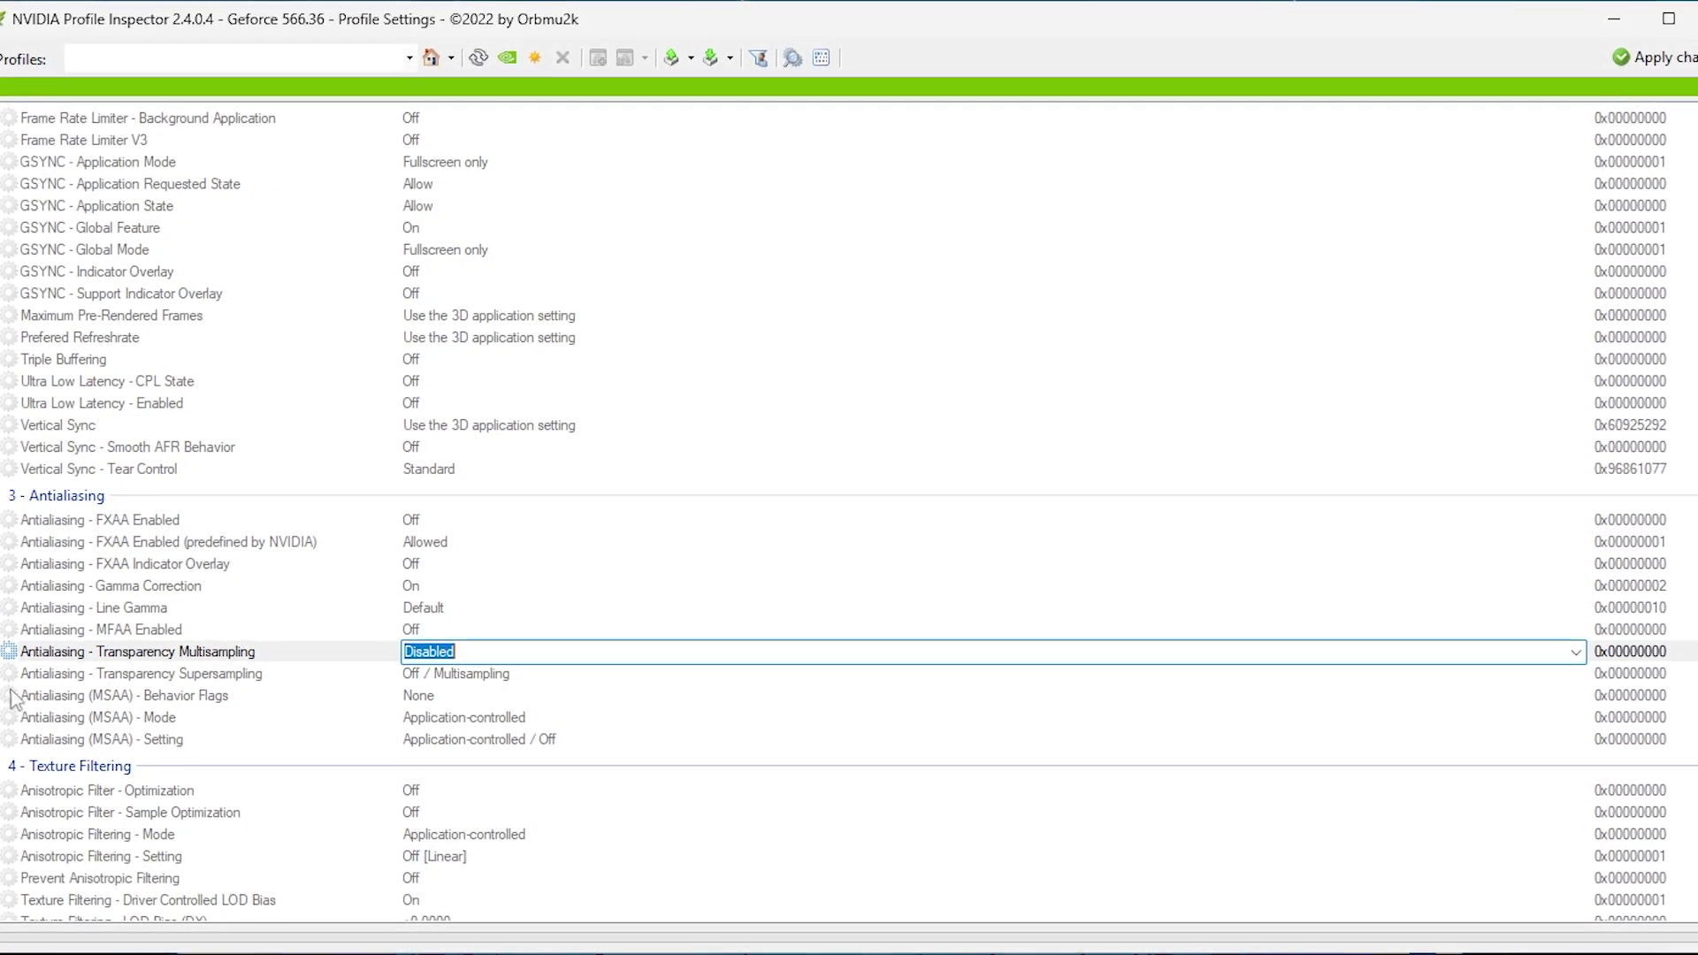
click(64, 677)
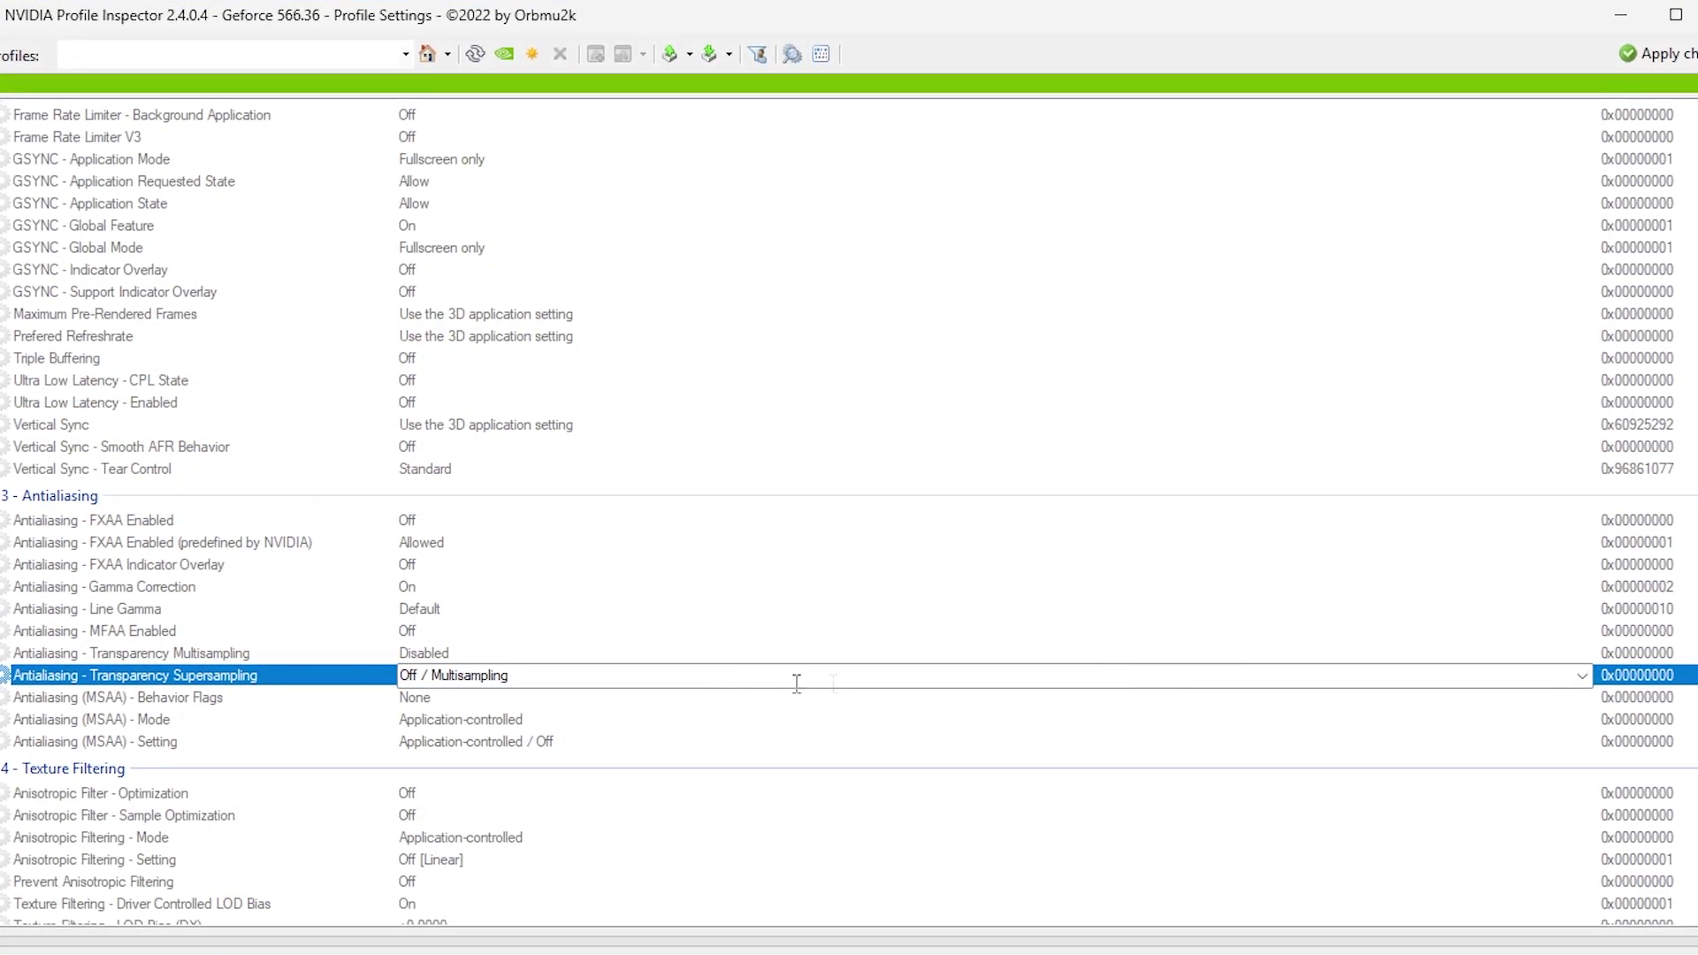
click(1583, 677)
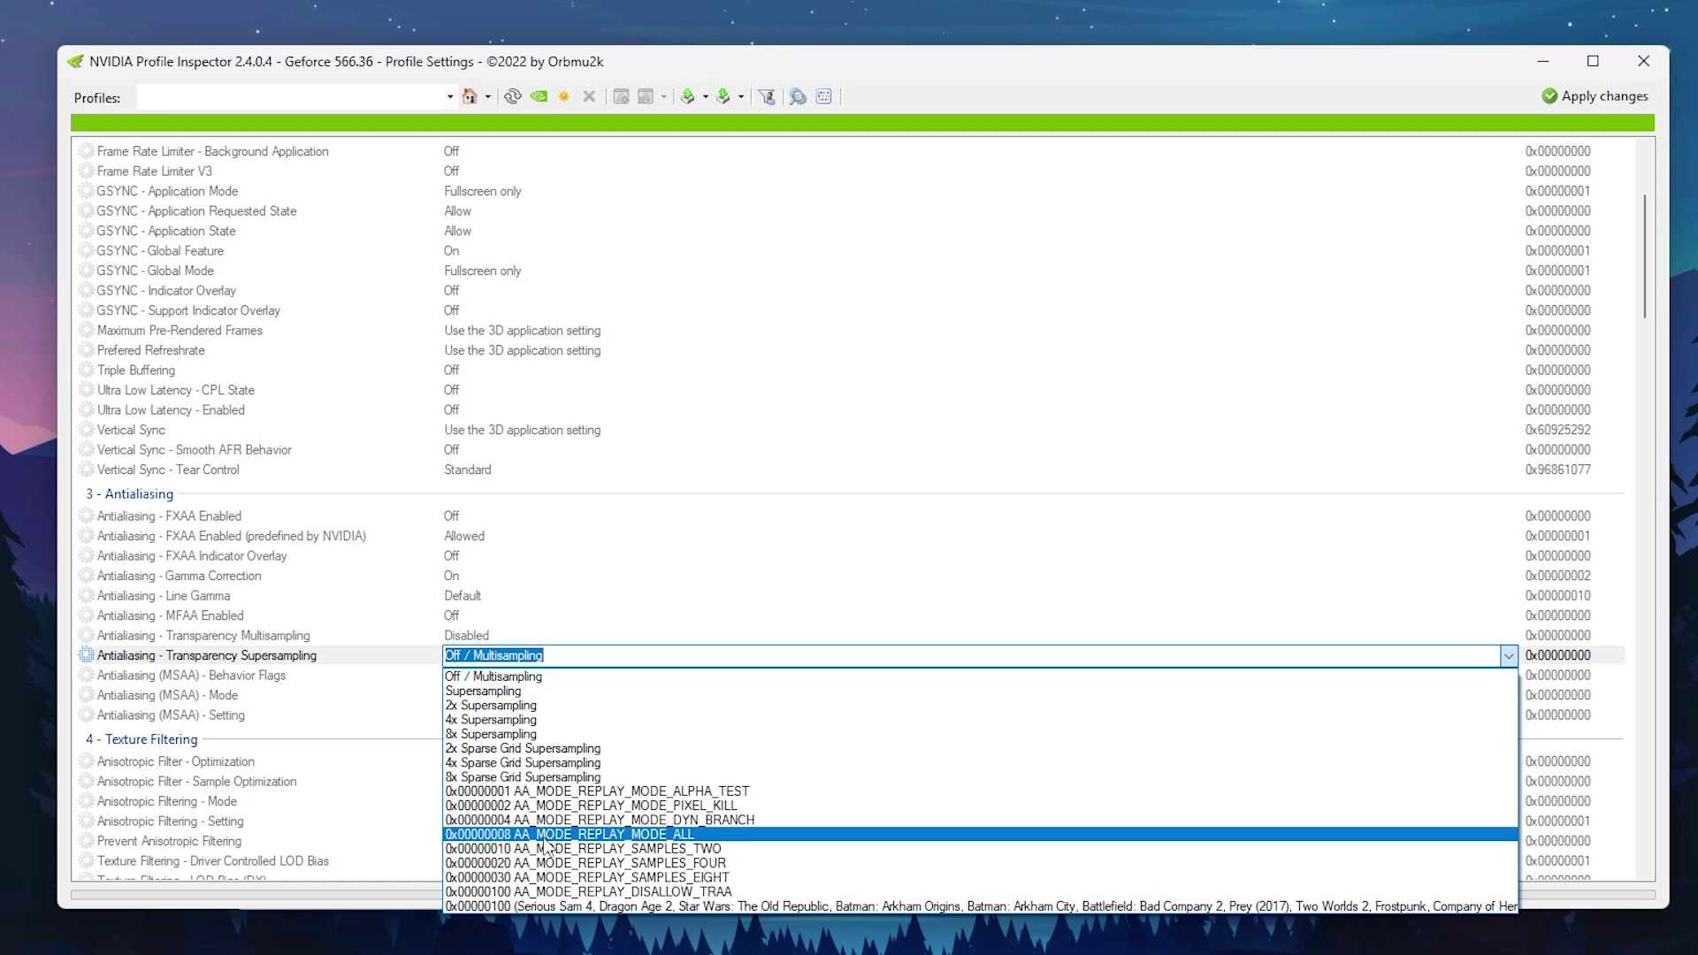
click(587, 836)
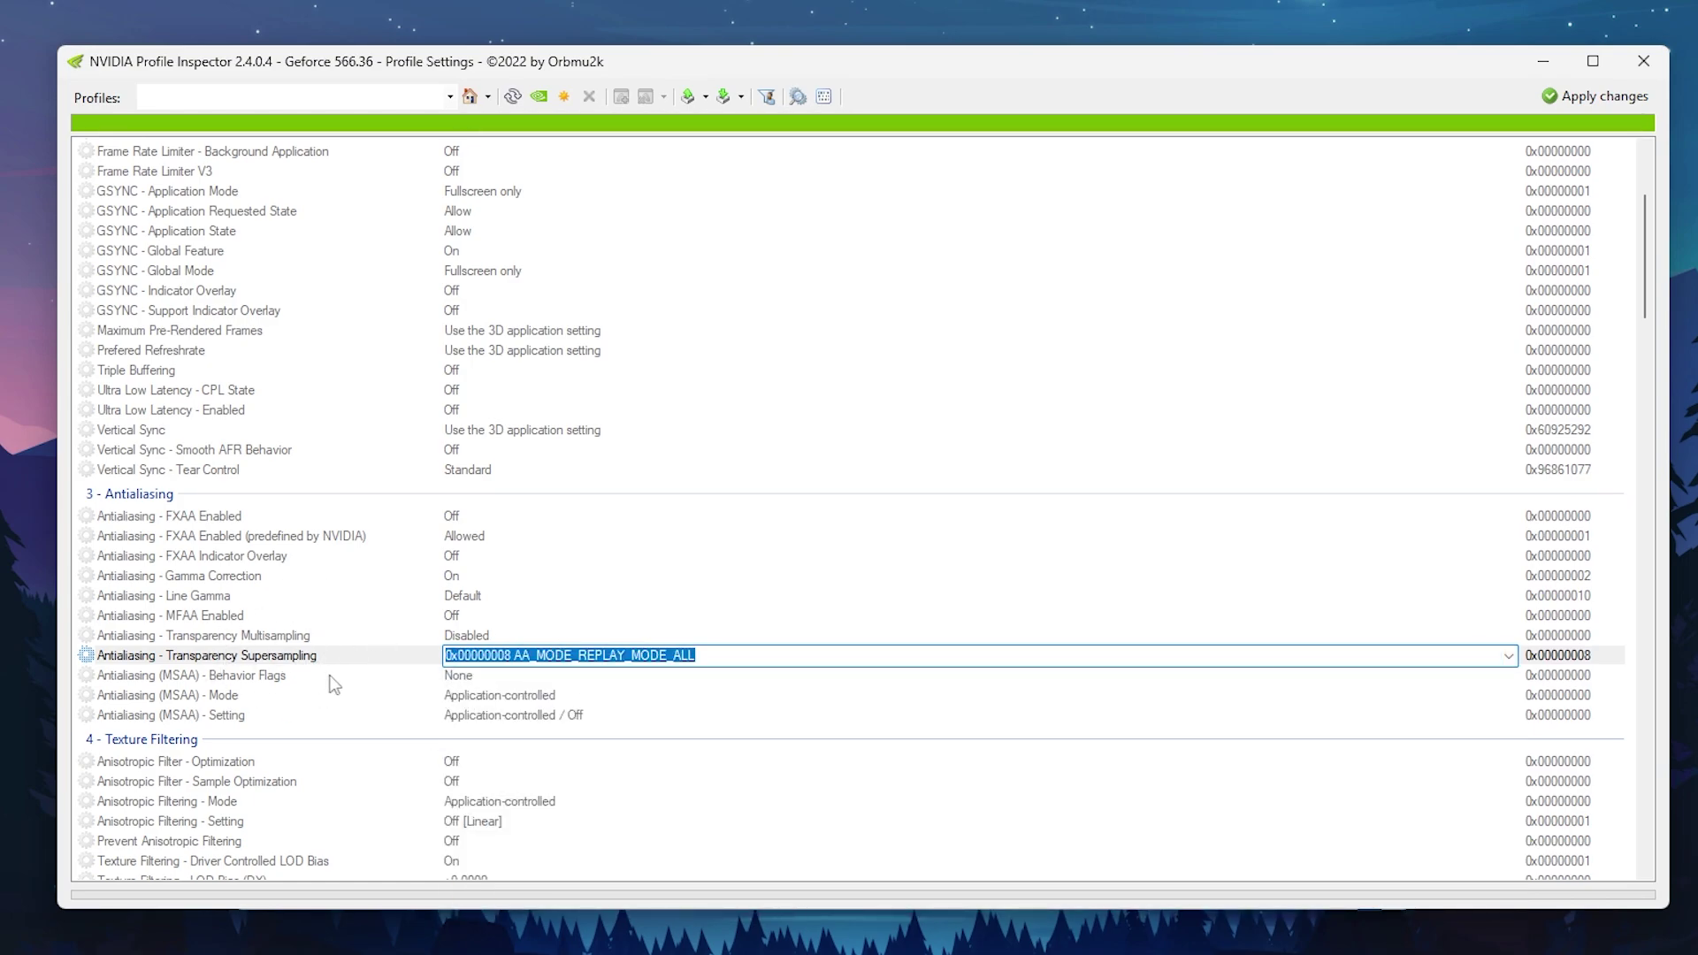
scroll(316, 675, down, 4)
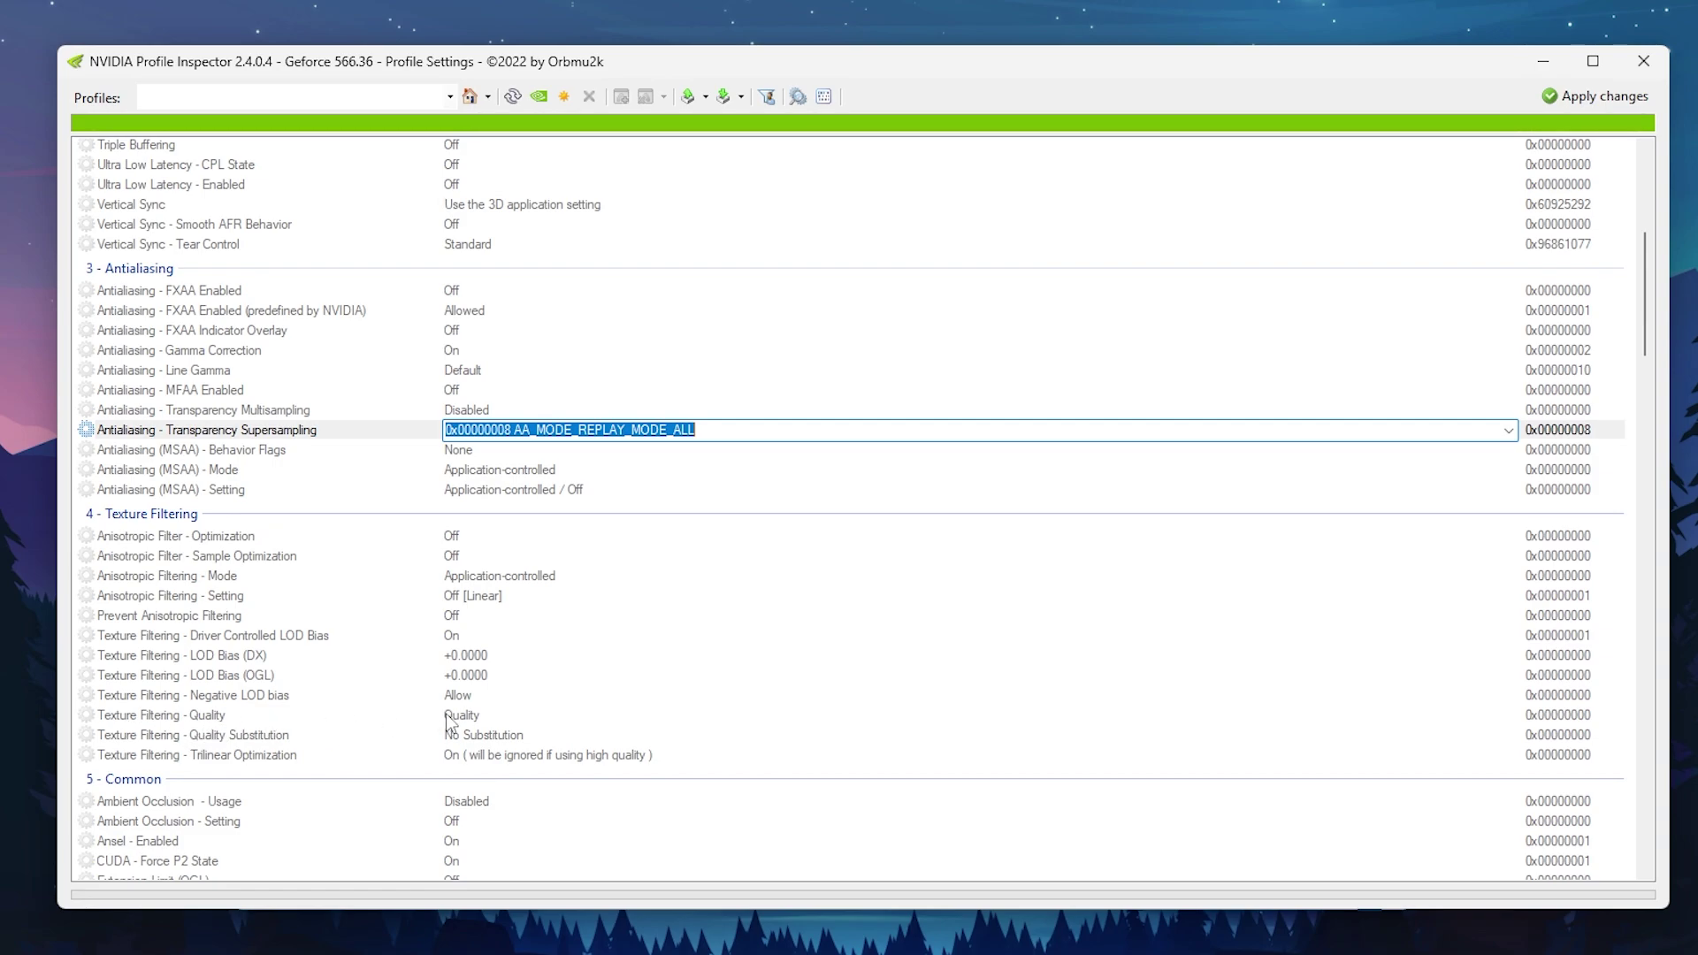
- Set Texture Filtering - Quality to High performance
click(493, 716)
click(1509, 715)
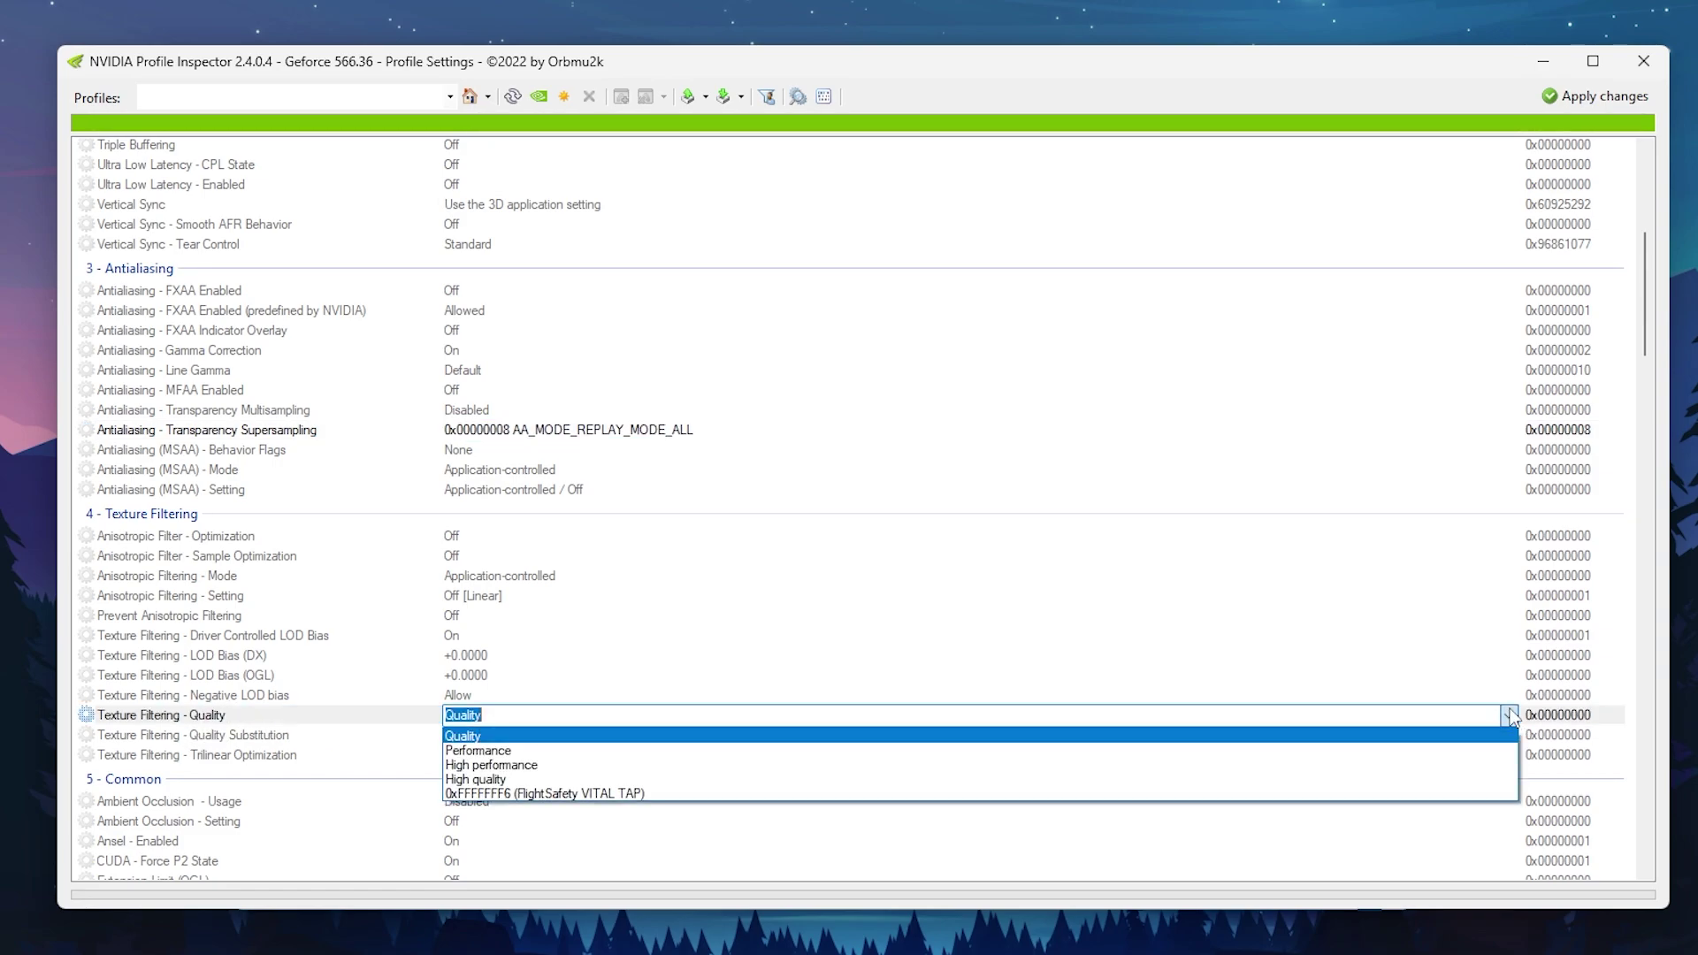
click(510, 766)
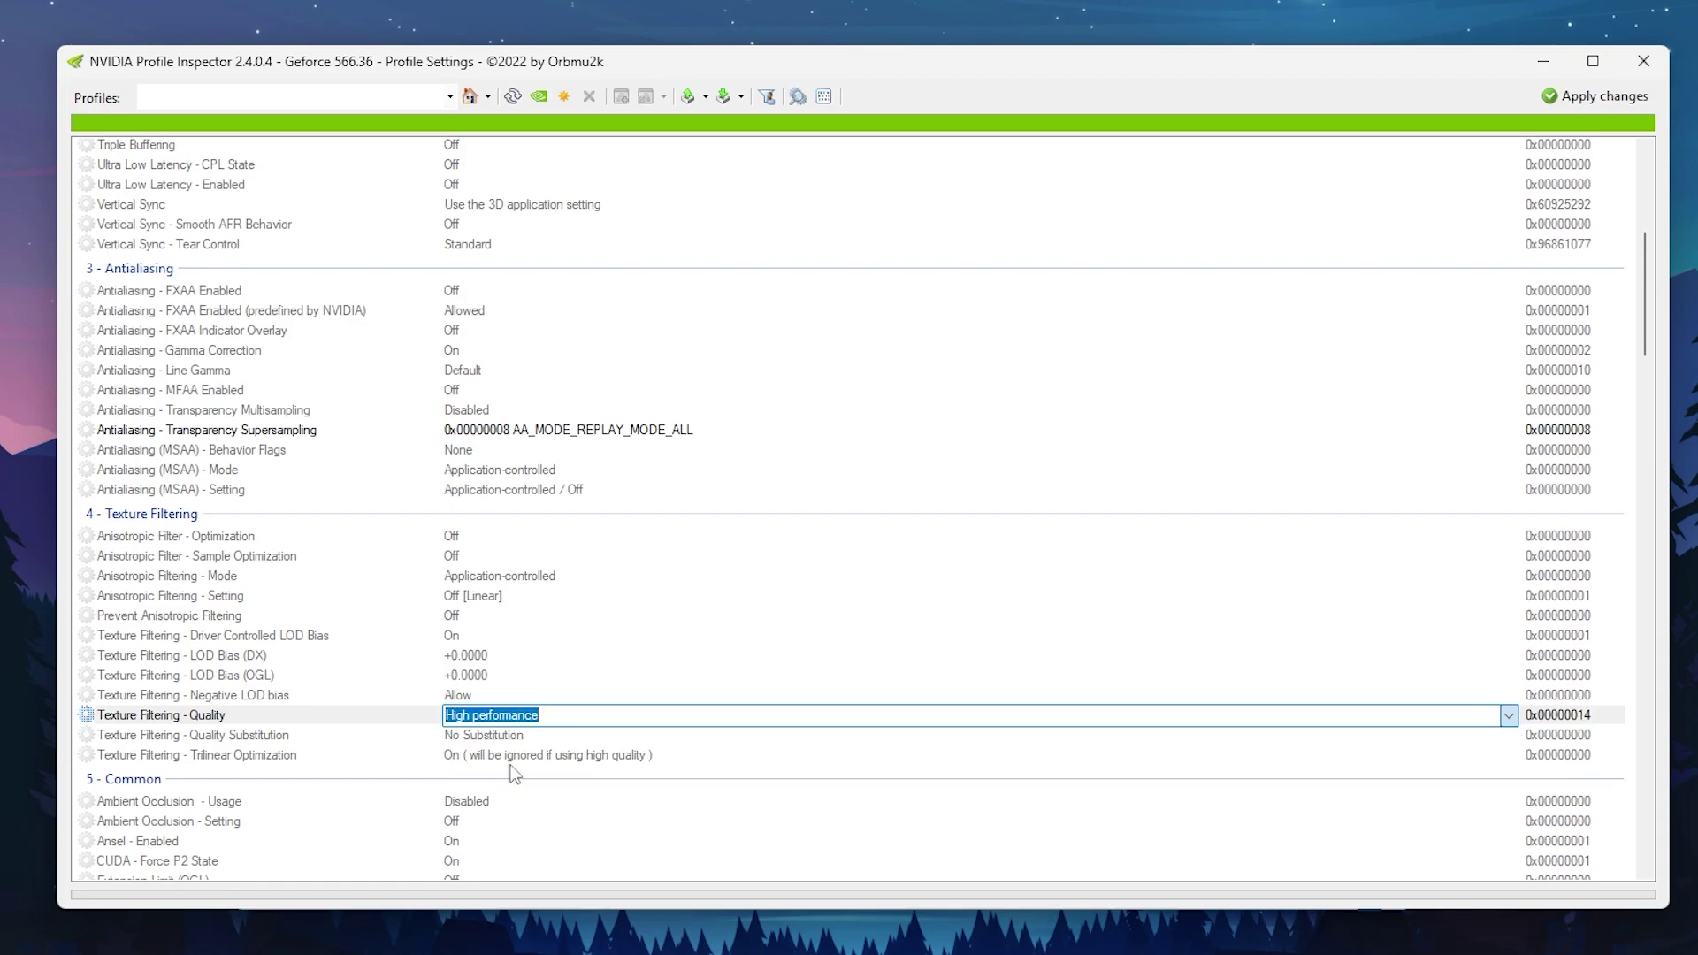
- Set Power Management - Mode to Prefer maximum performance
scroll(248, 676, down, 4)
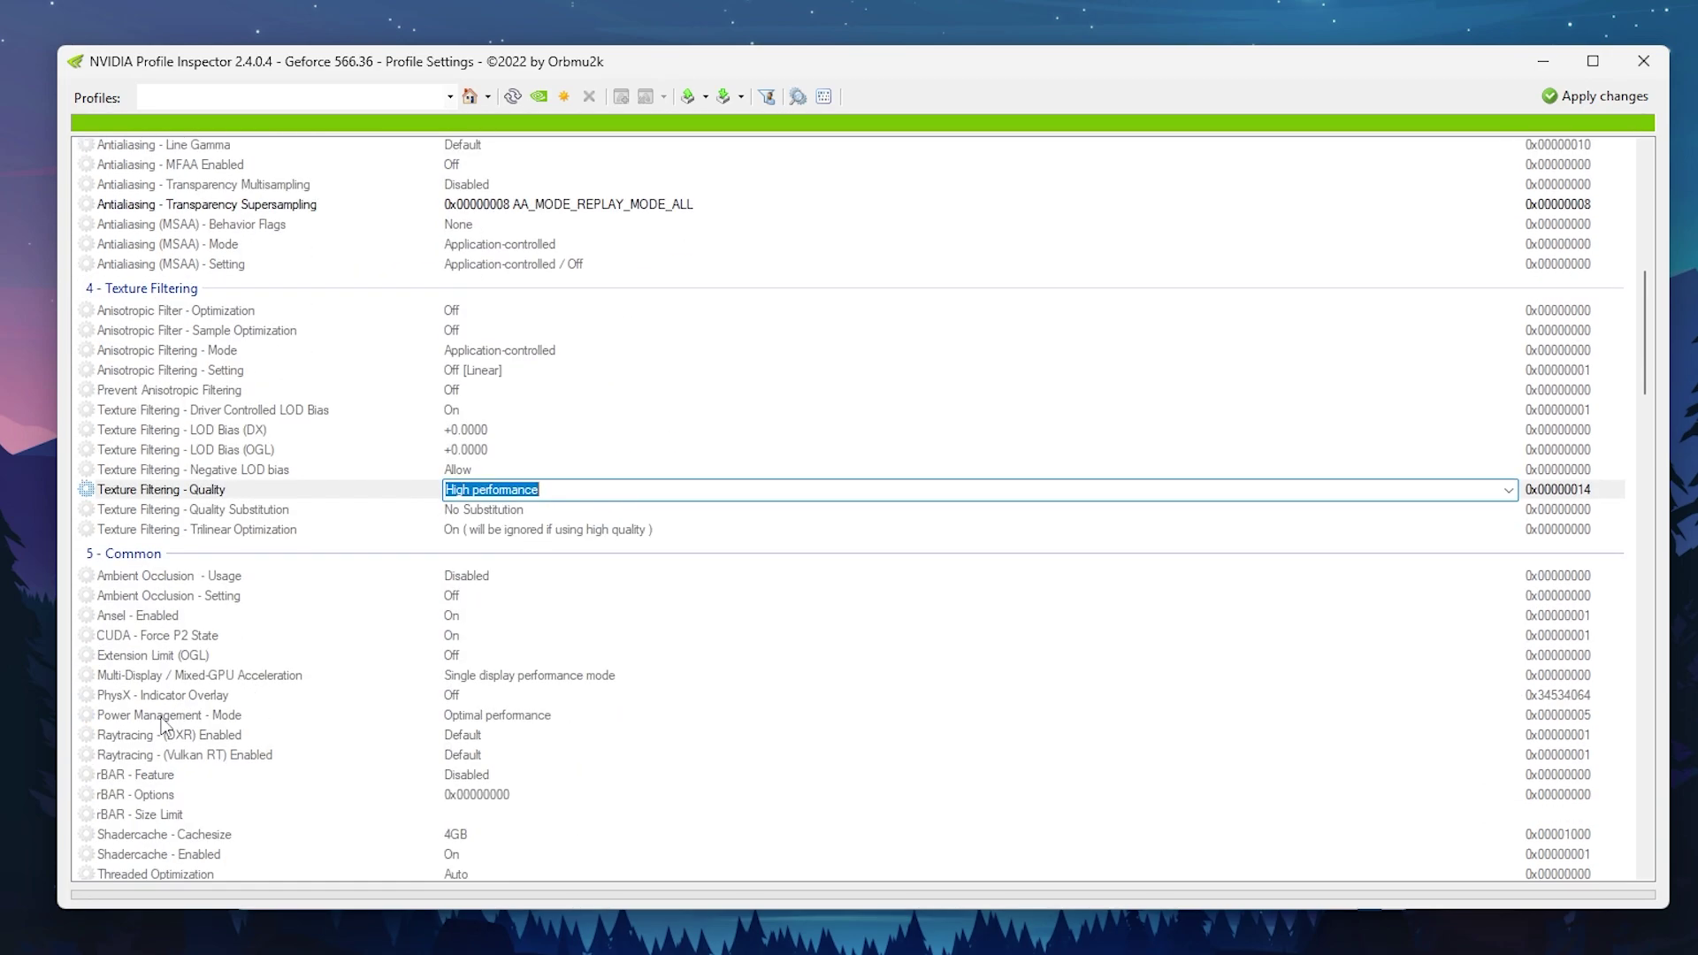
click(519, 717)
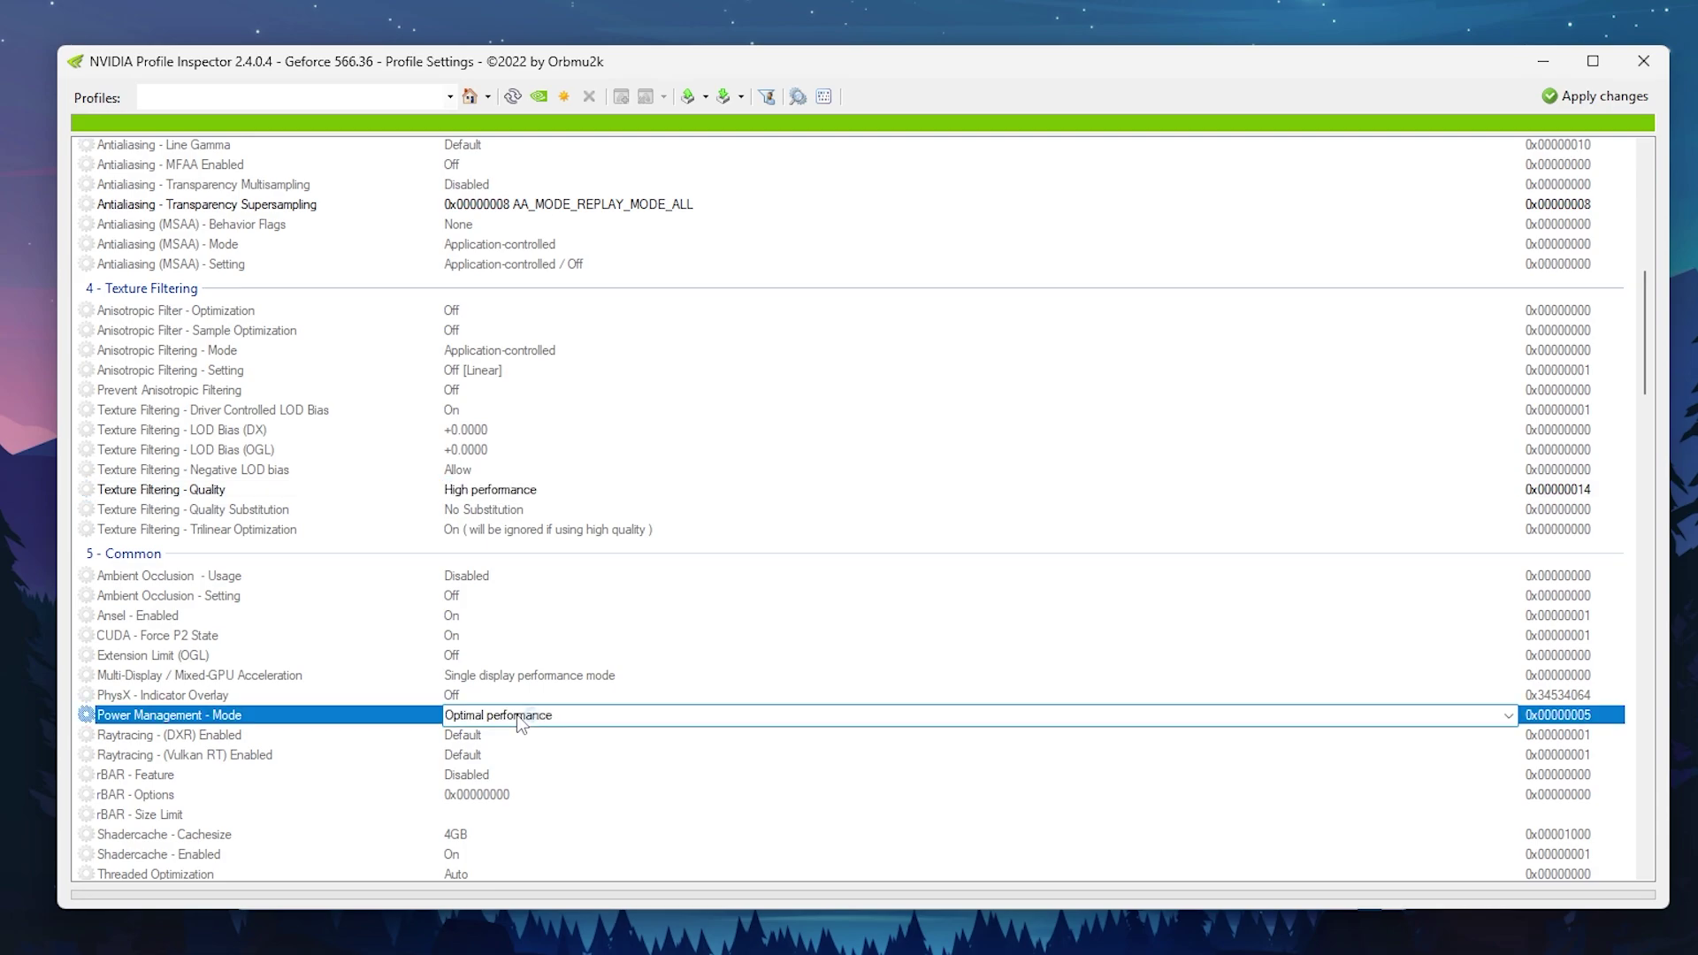
click(1510, 717)
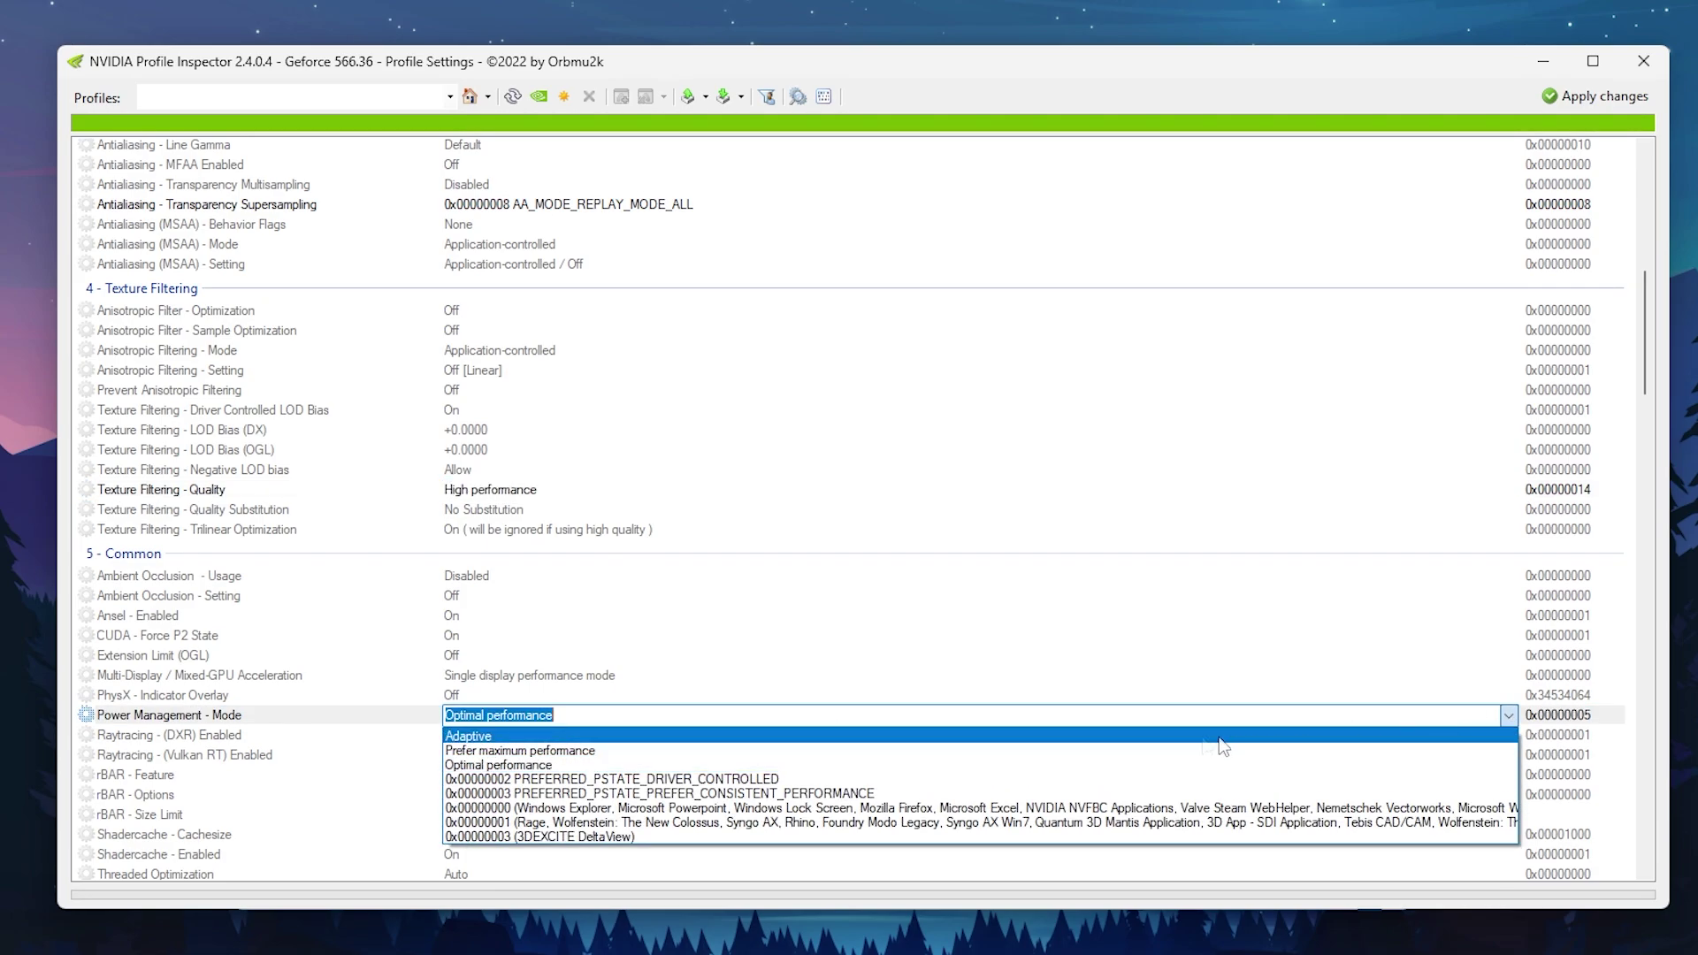
click(493, 751)
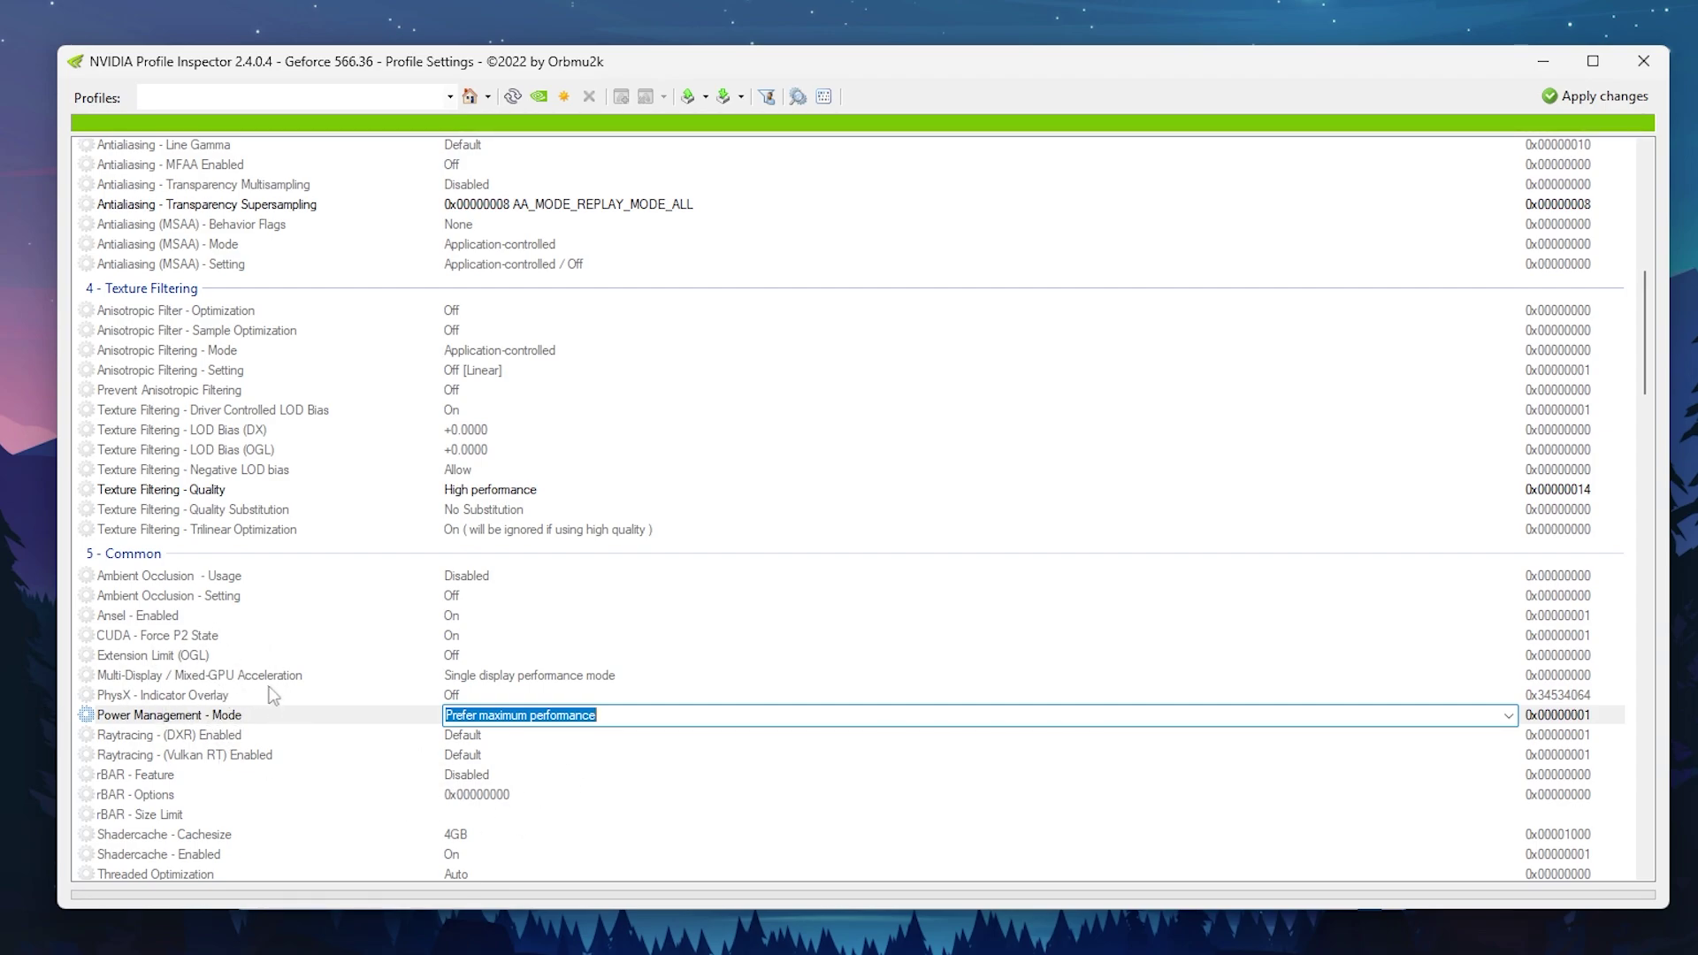
- Apply the changed settings, then close NVIDIA Profile Inspector and the remaining Explorer window
click(1592, 97)
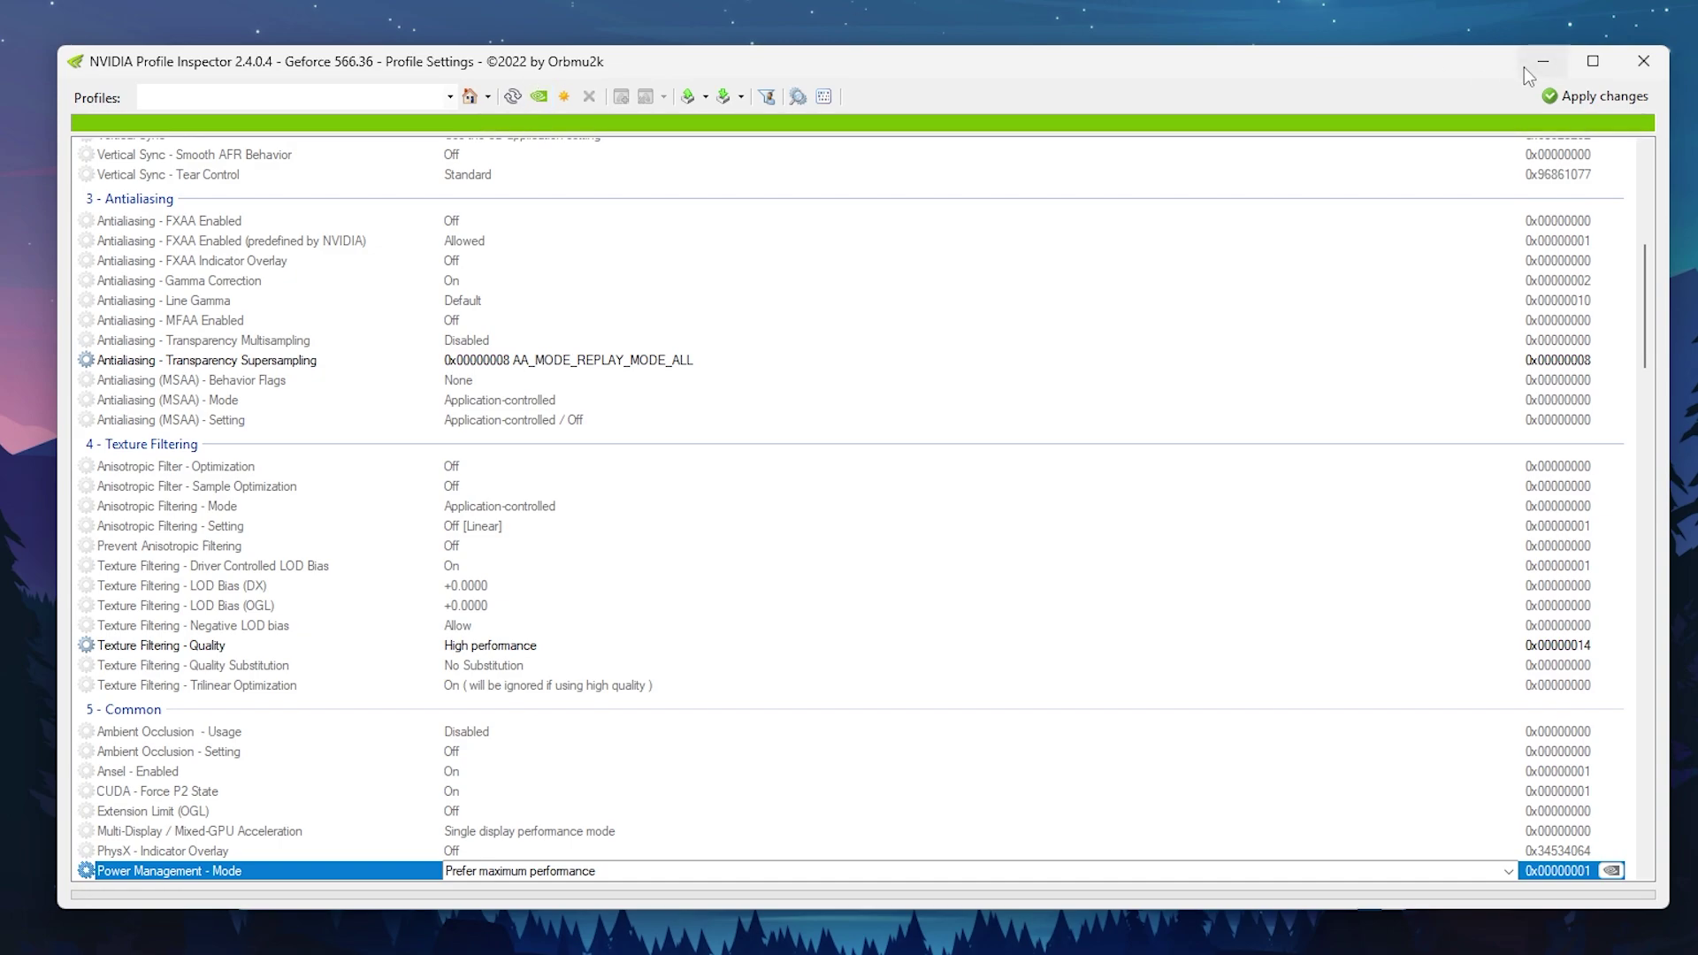
click(1582, 105)
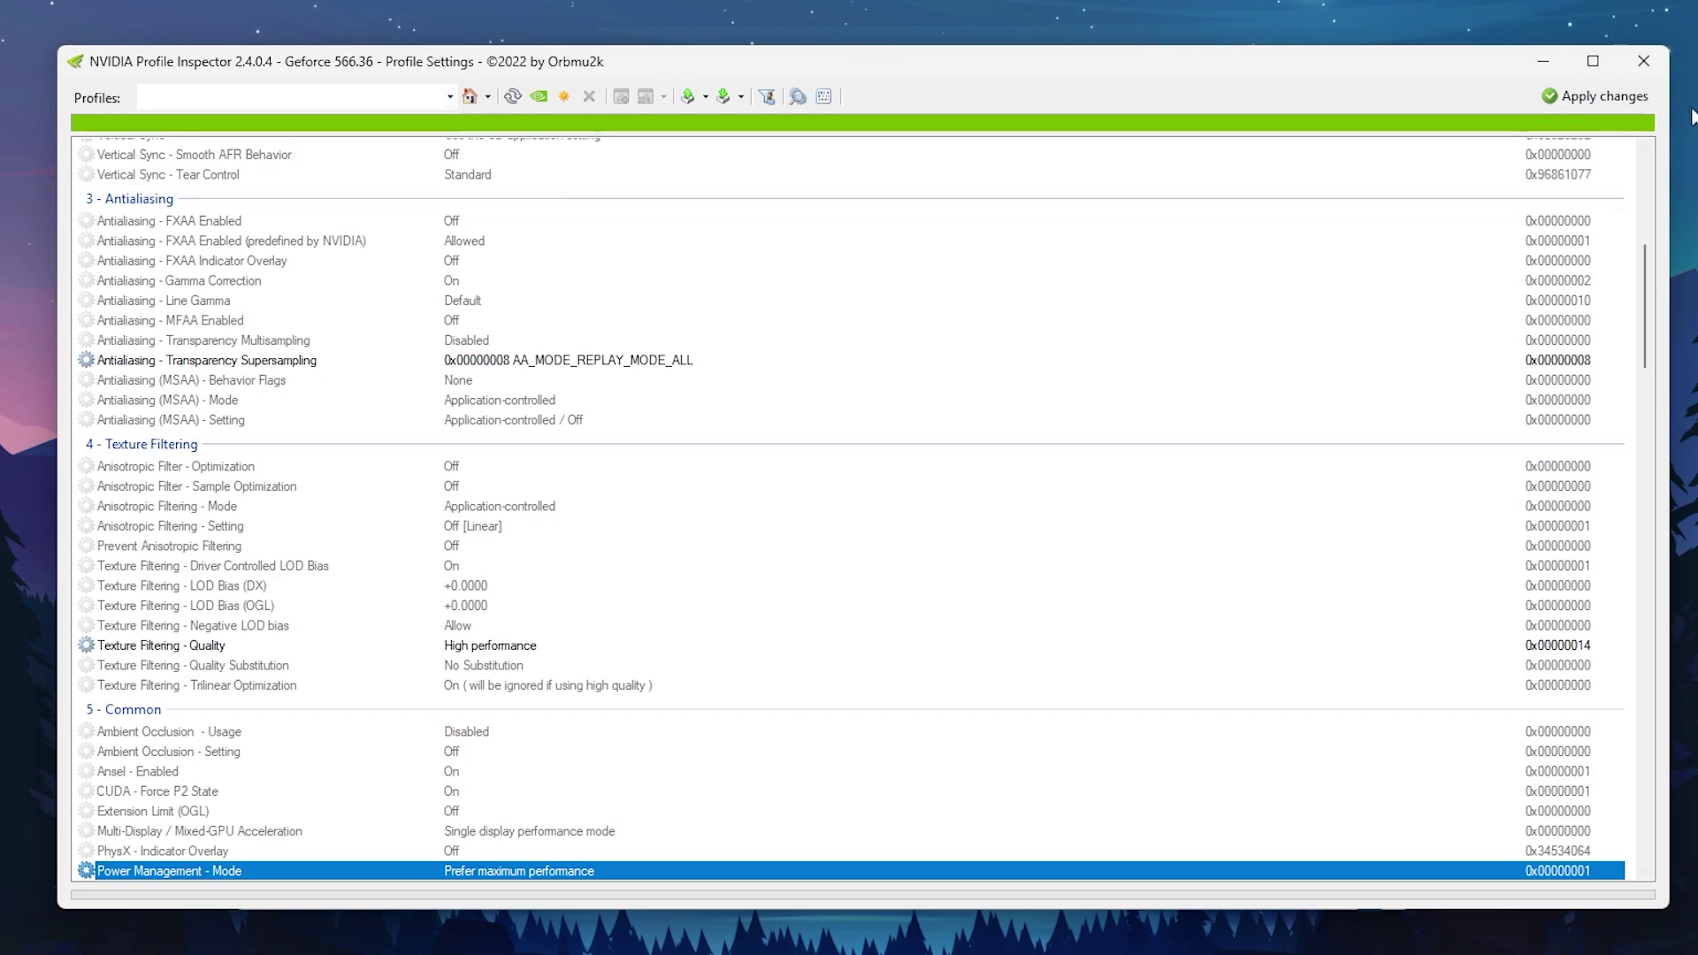
click(1647, 60)
click(1406, 58)
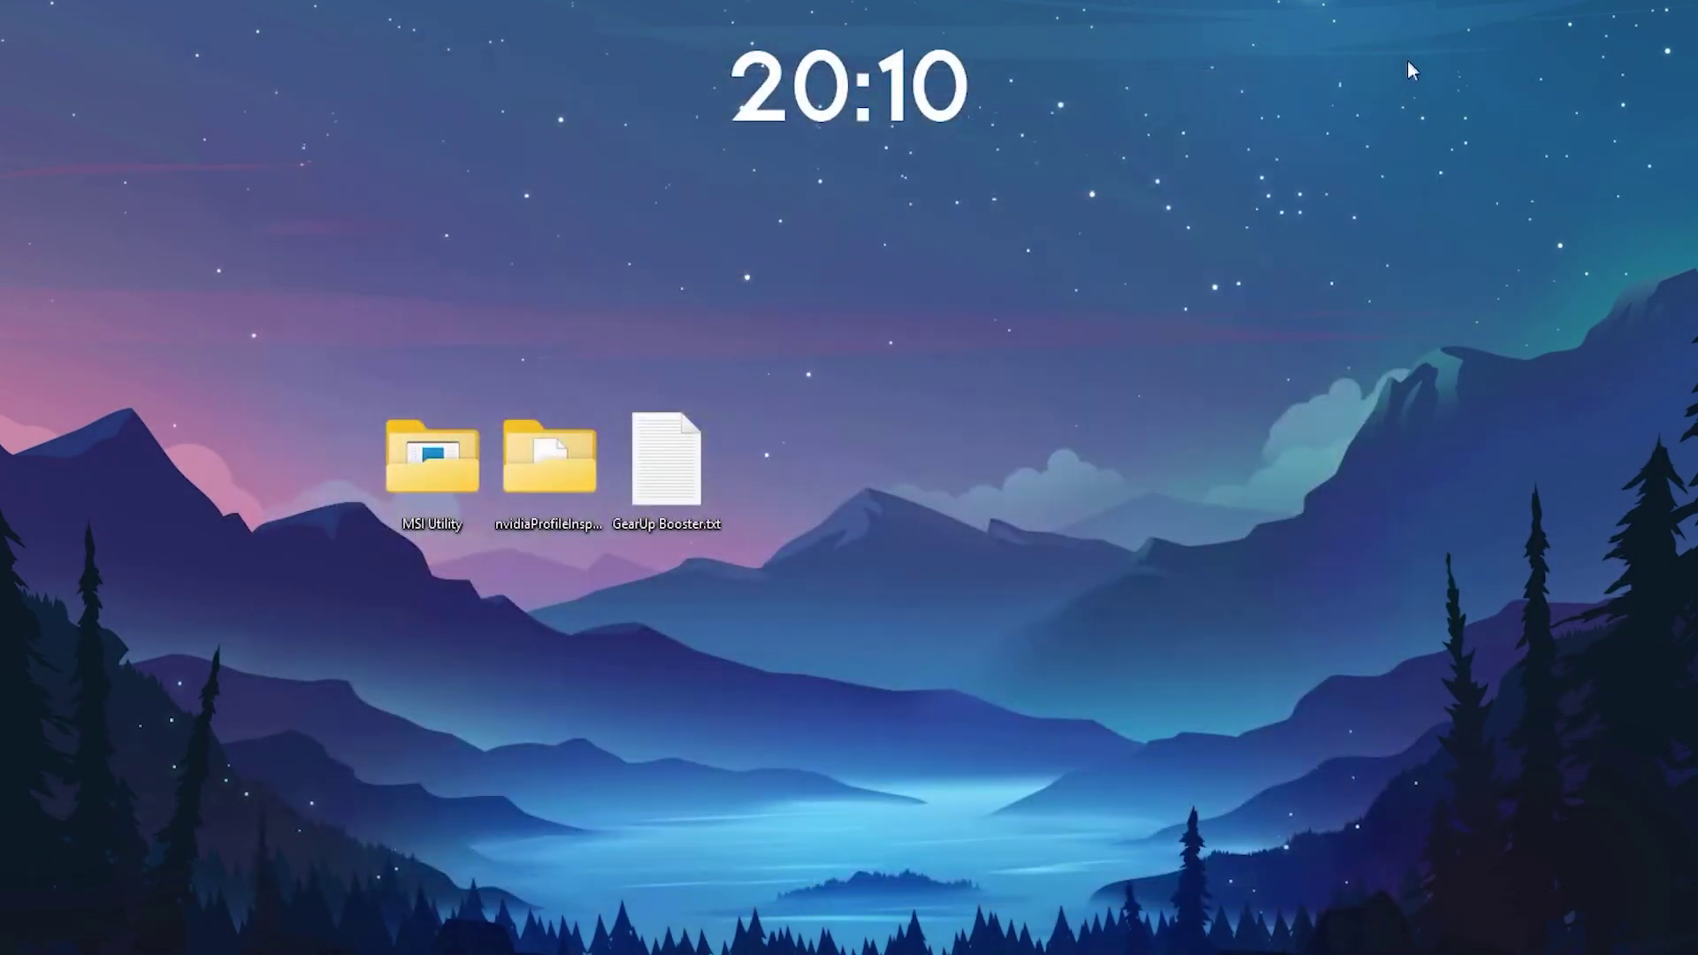
double_click(663, 464)
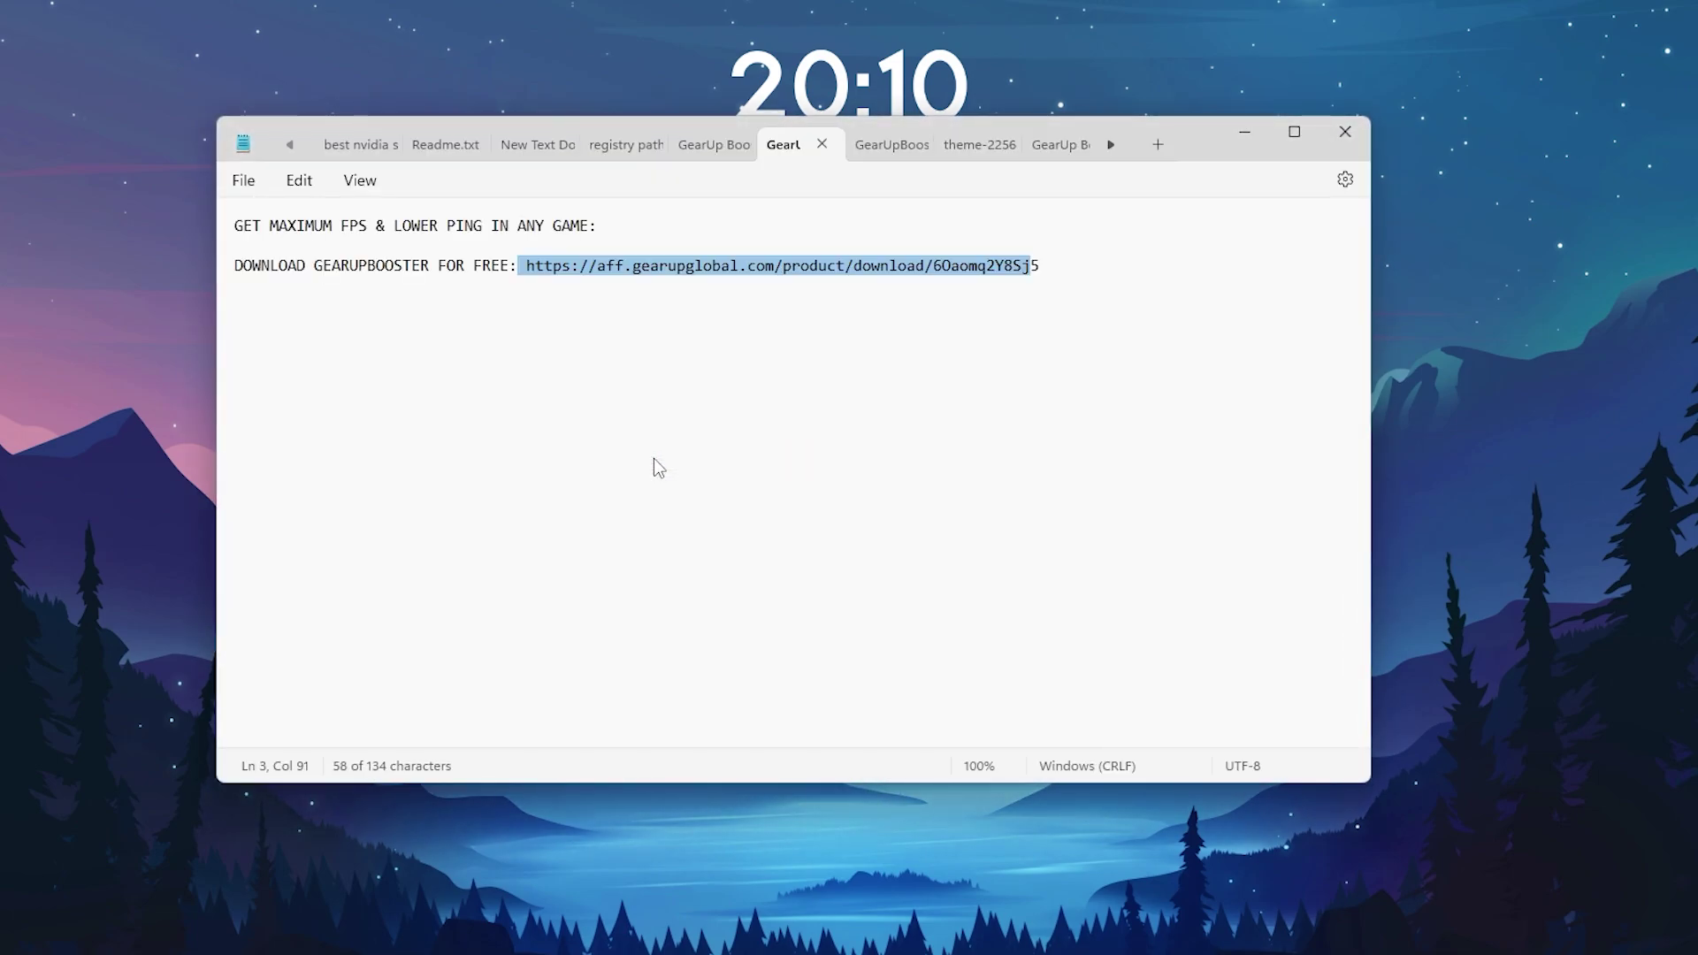
click(1072, 280)
drag(529, 268, 527, 267)
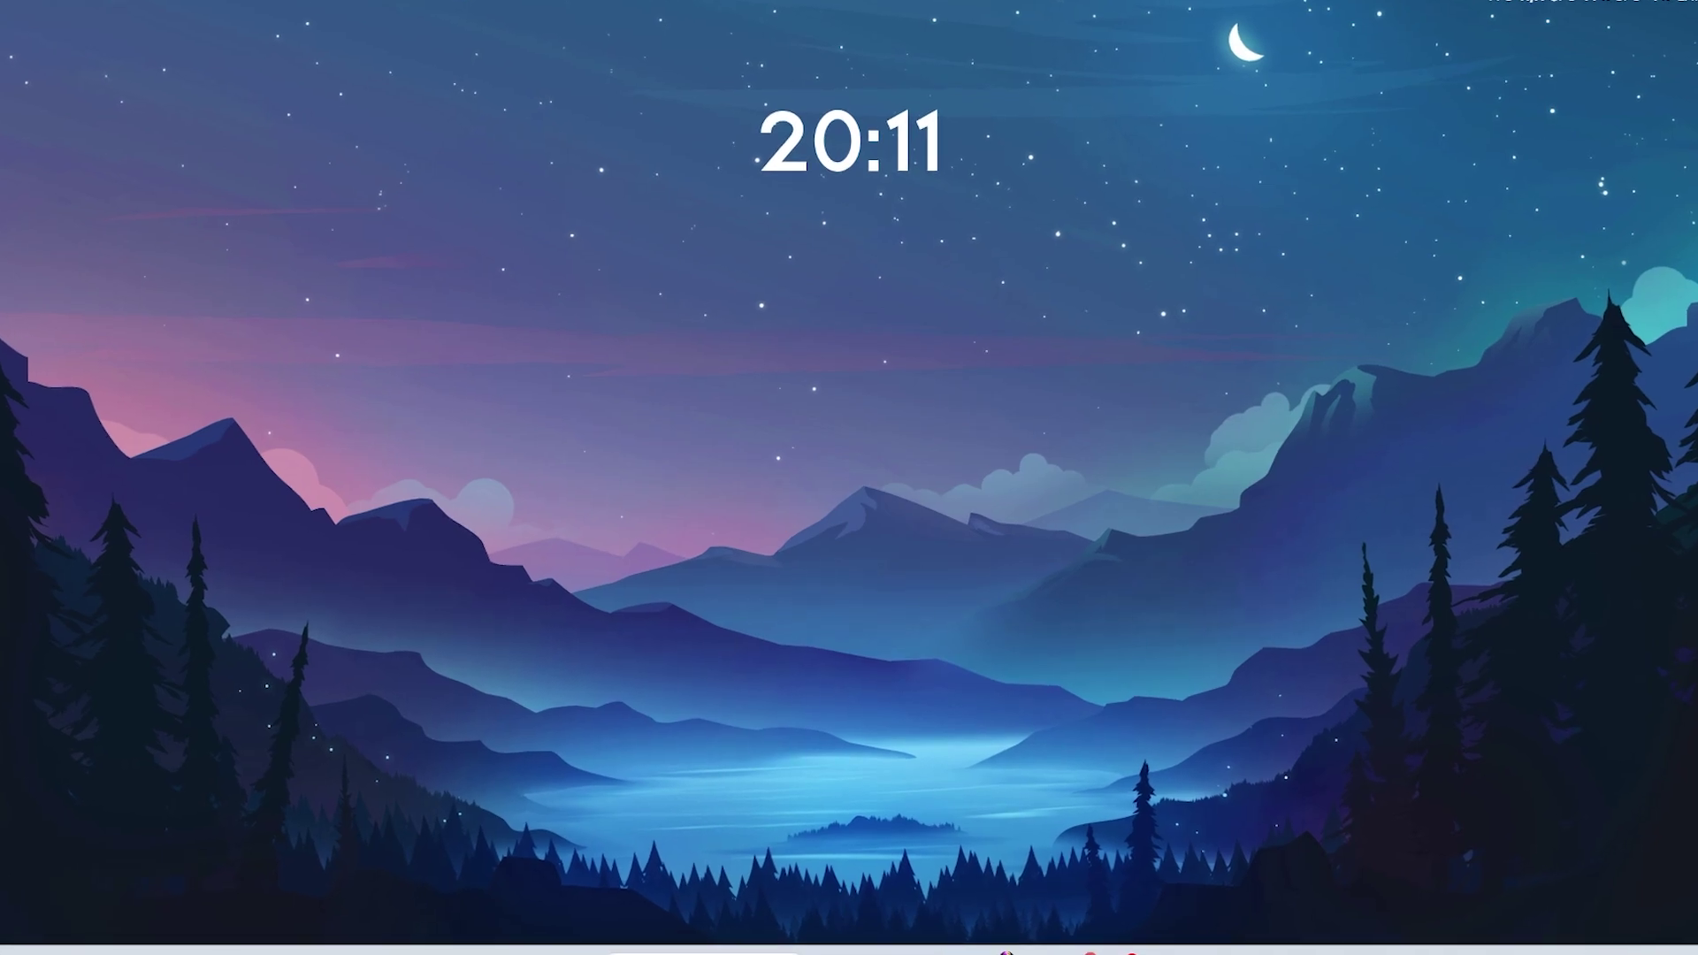
- Search 'power' and open the High performance plan's advanced power settings
key(super+s)
text(power)
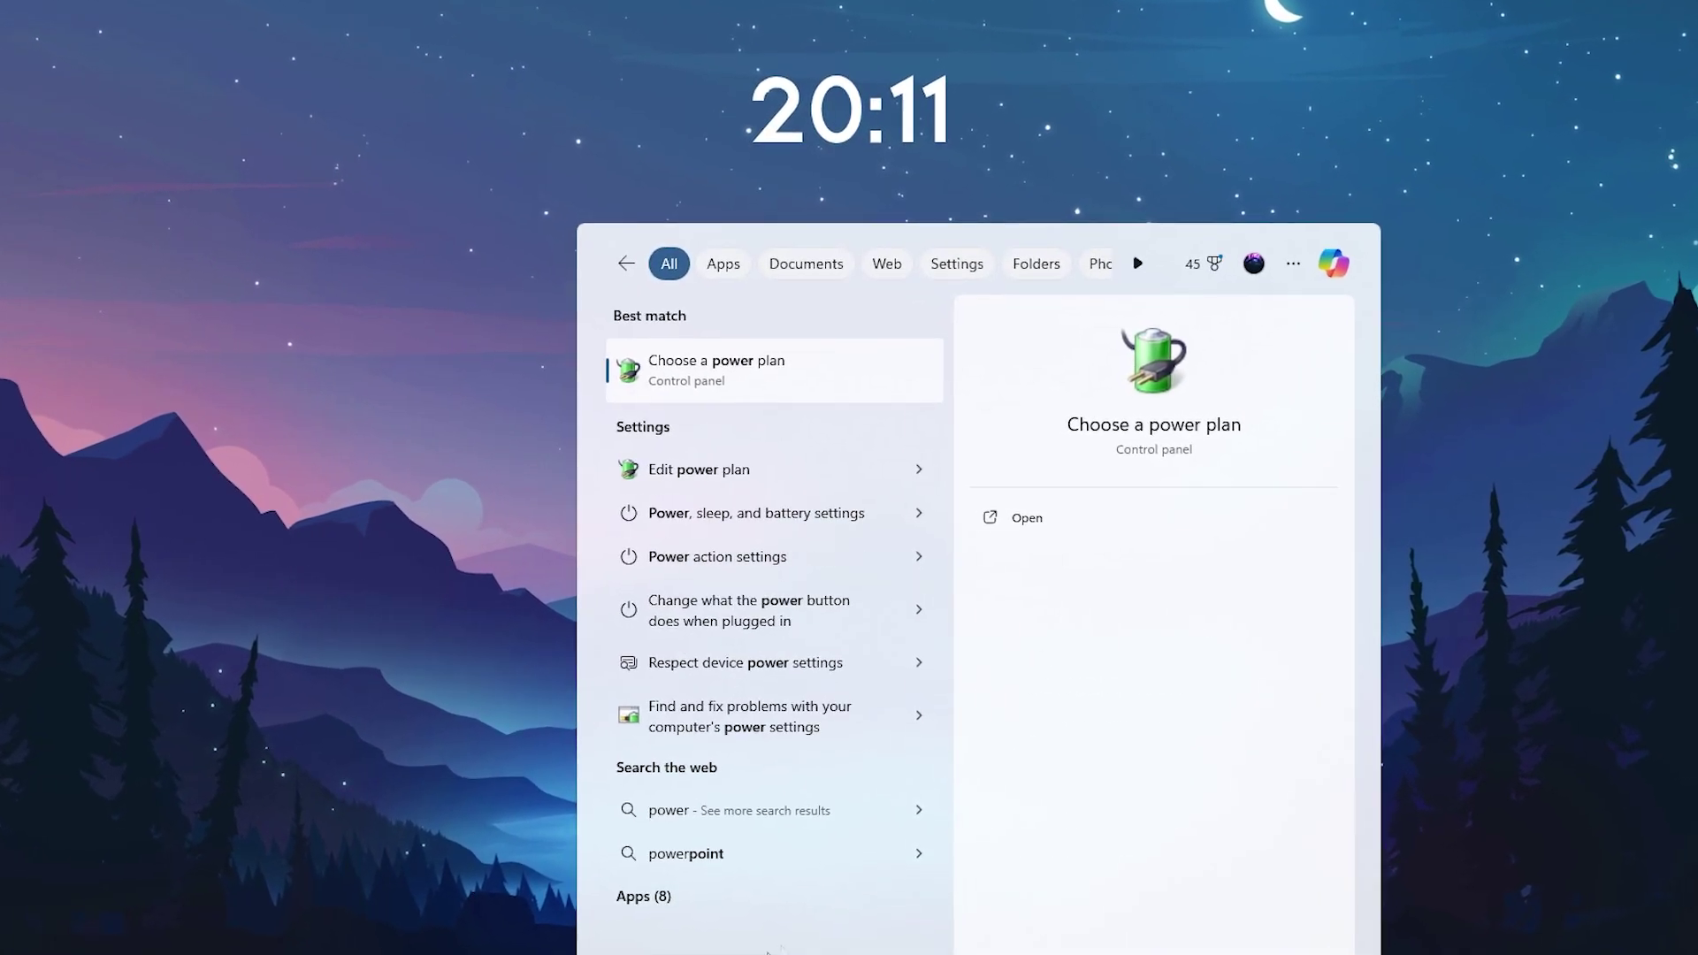
click(750, 396)
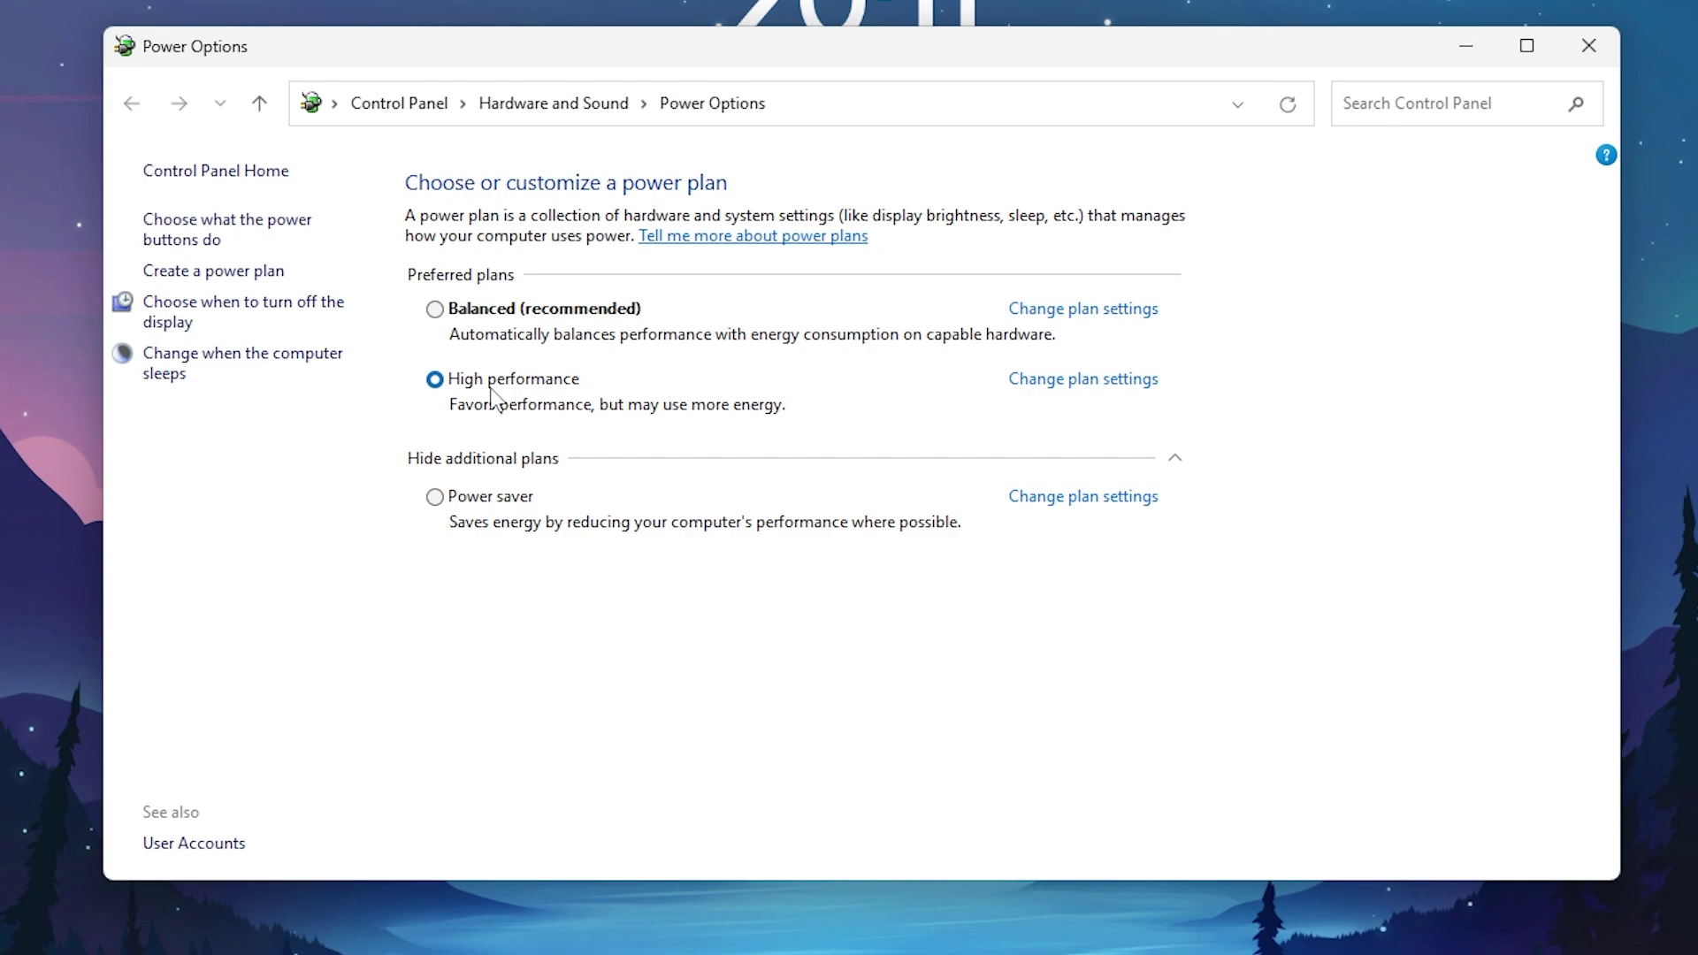
click(1064, 389)
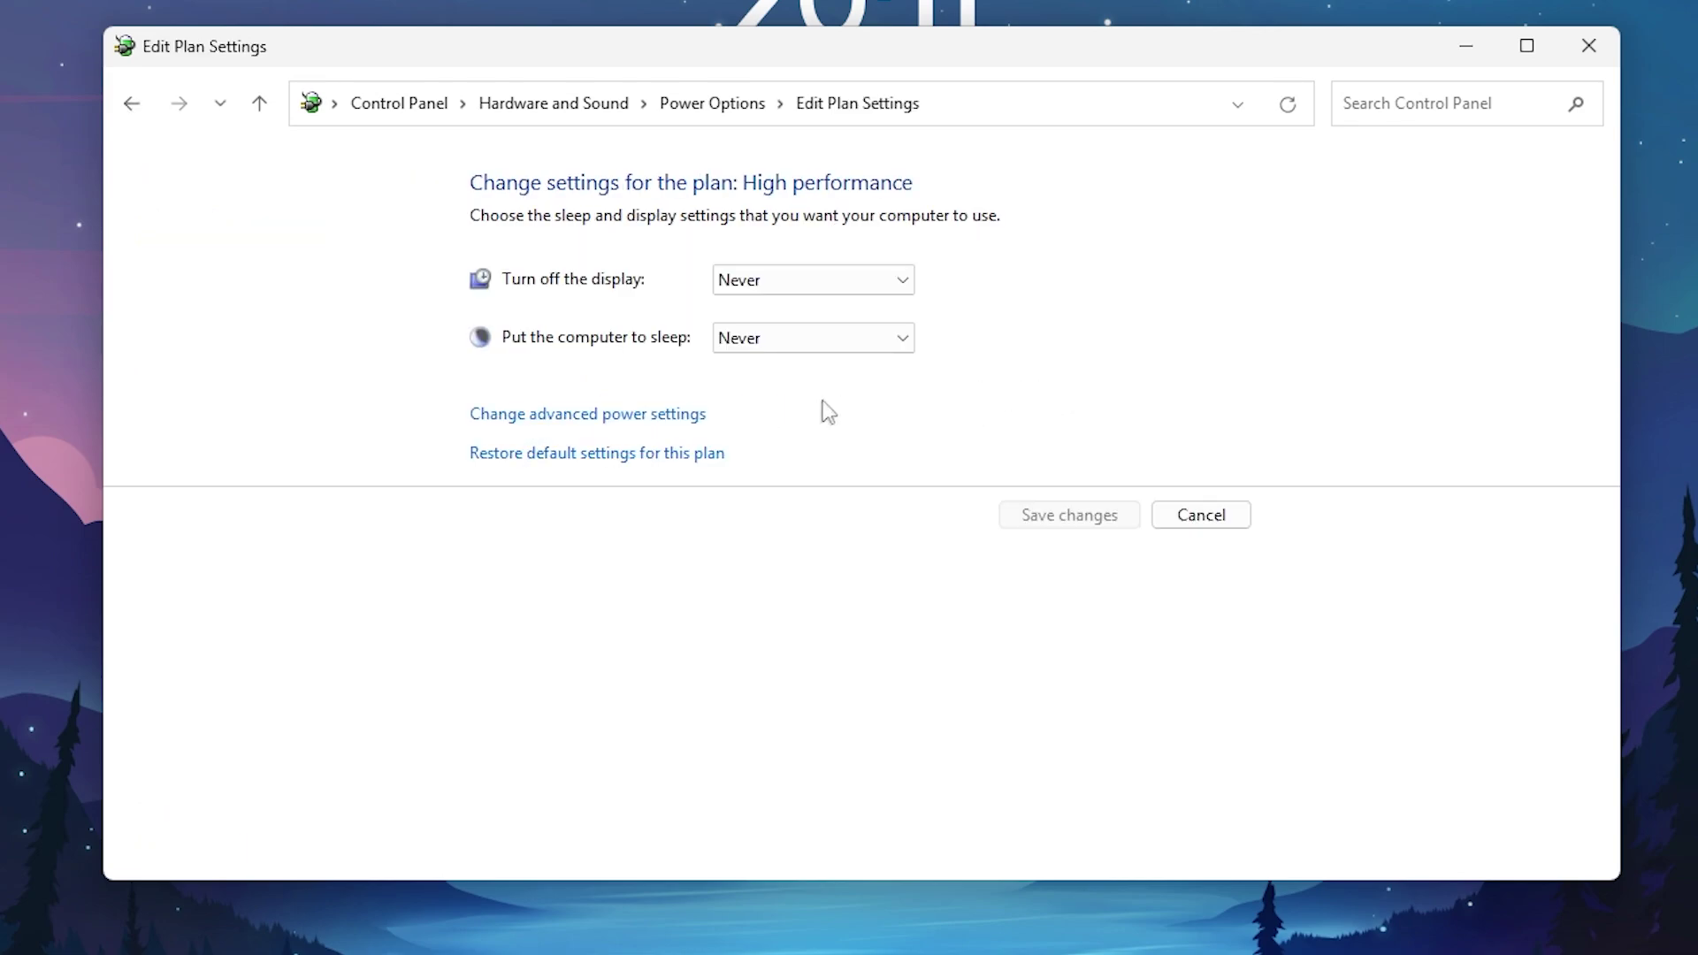
click(601, 423)
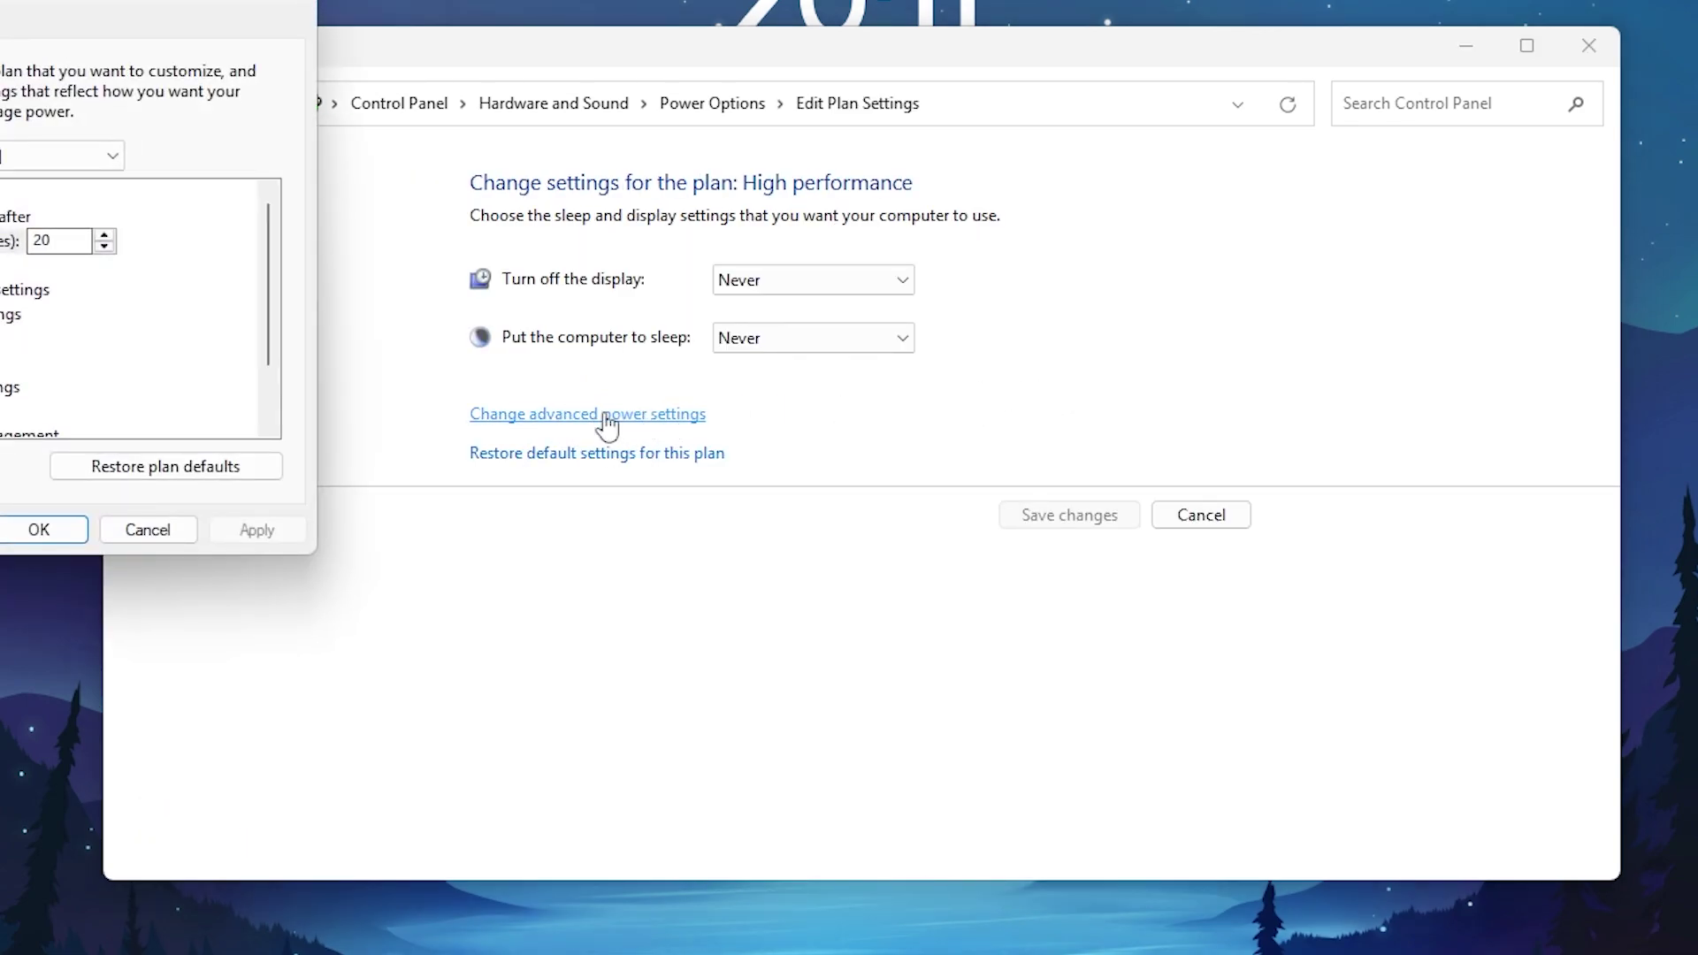
- Set hard disk turn-off to 0, confirm processor states at 100%, then apply and OK
drag(38, 2, 602, 110)
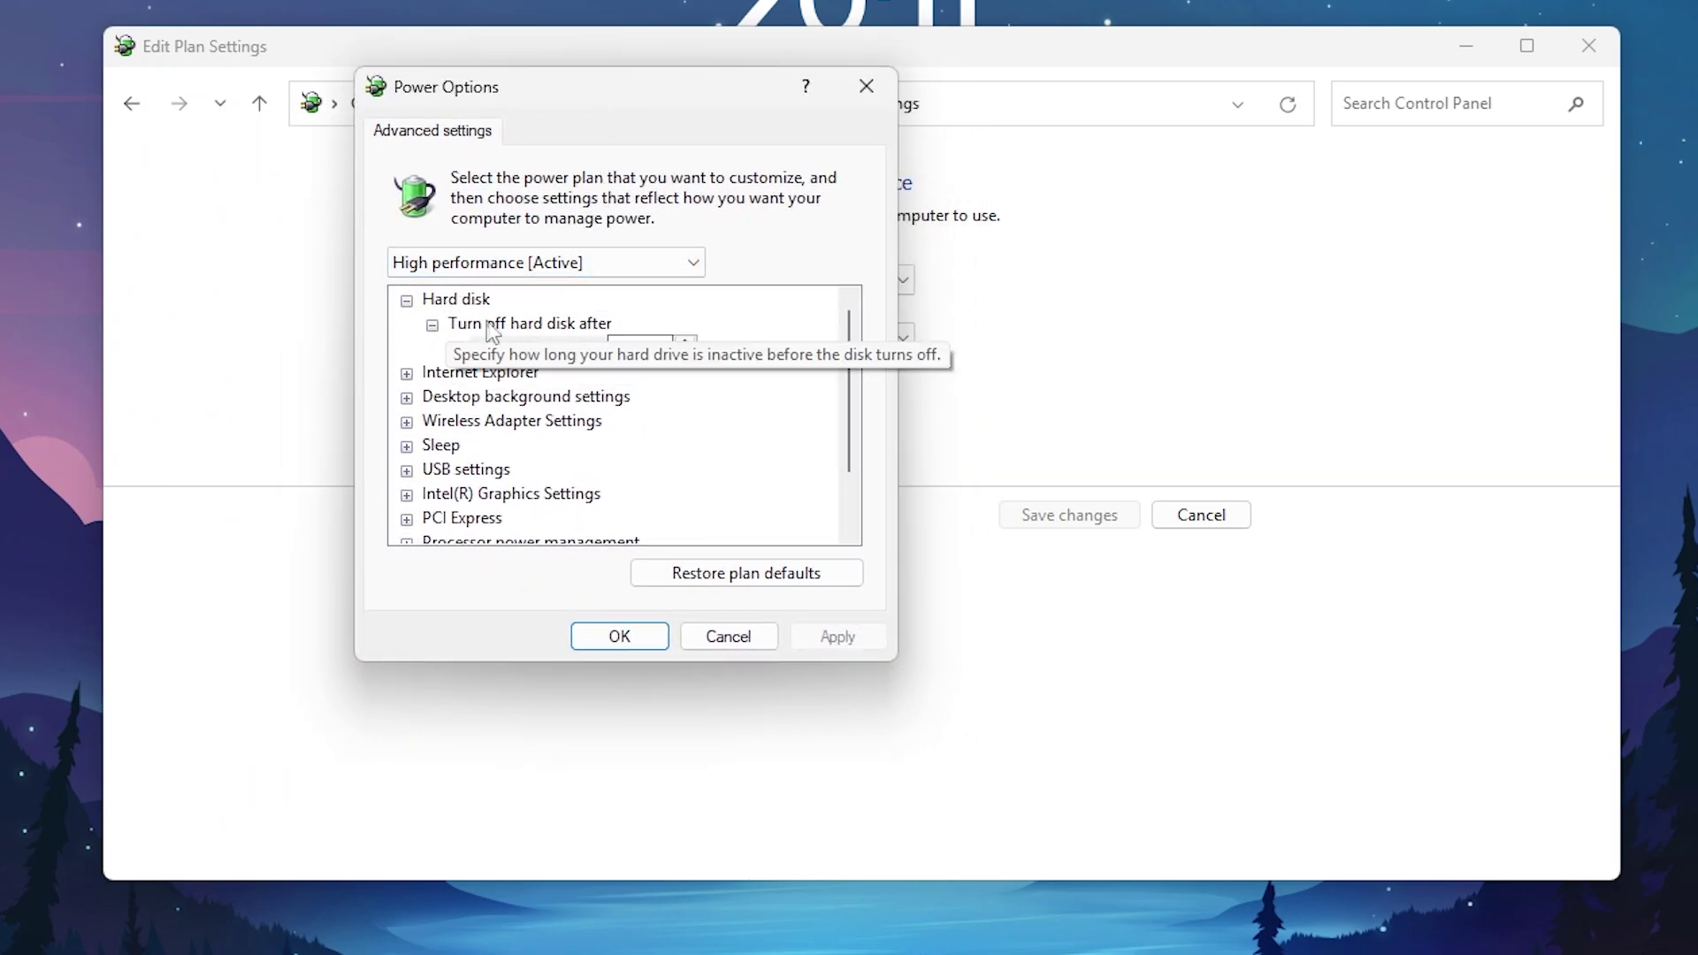
click(530, 349)
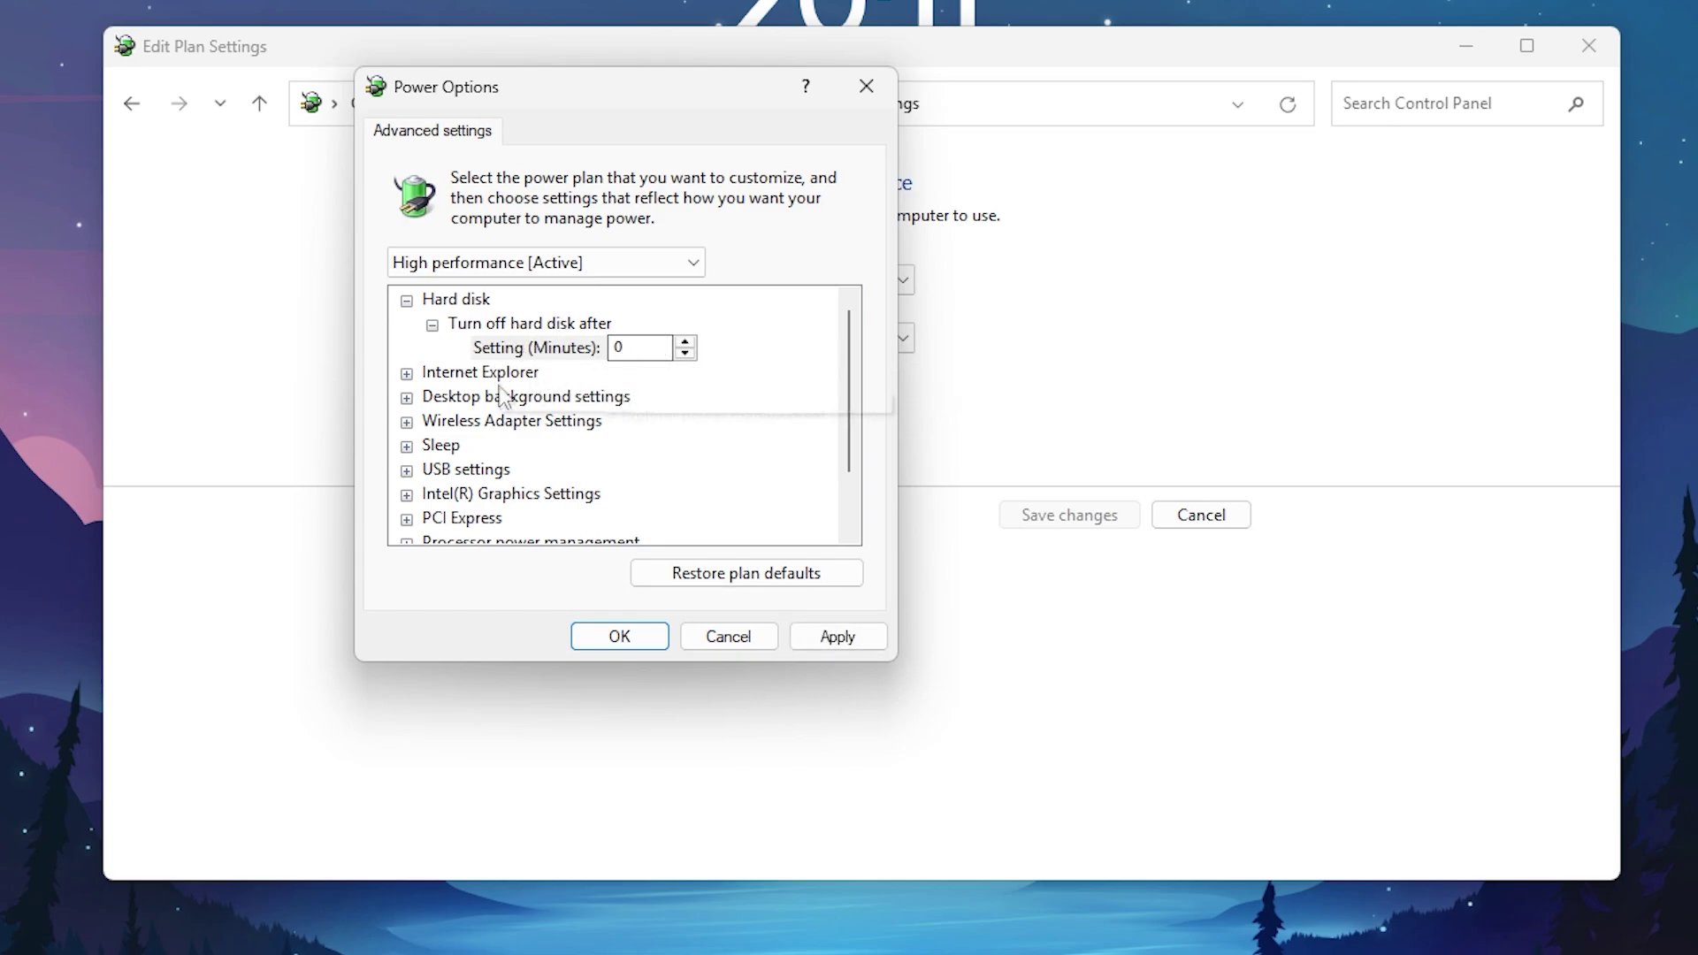
scroll(494, 425, down, 1)
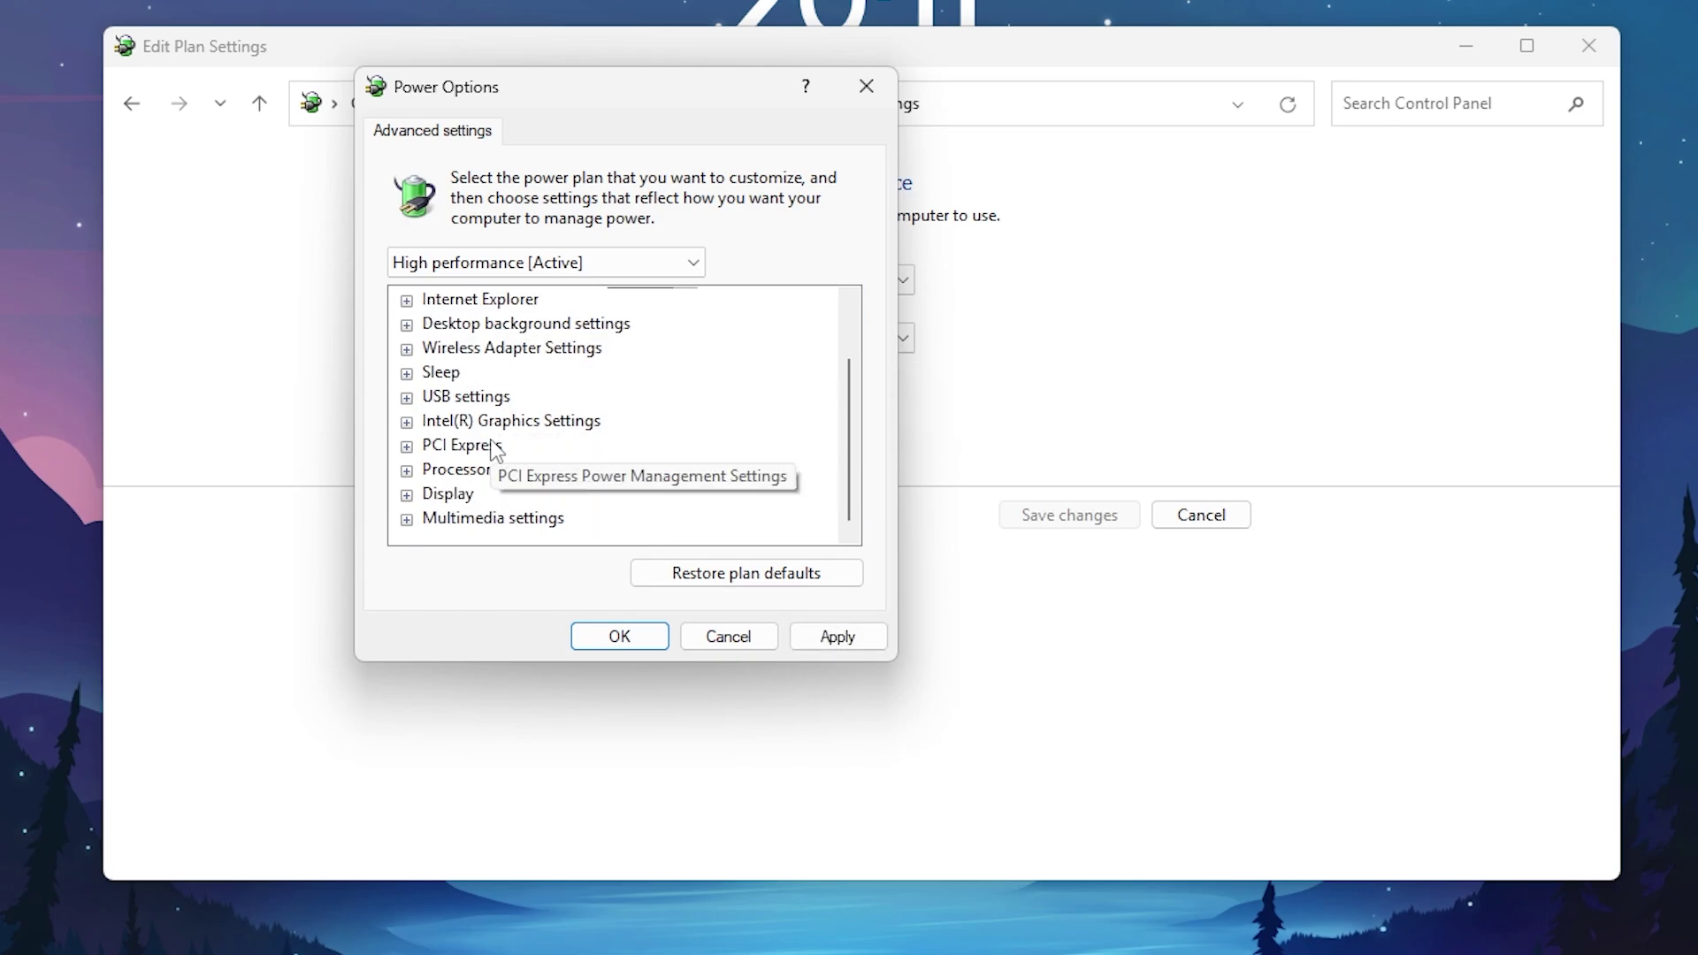
click(409, 469)
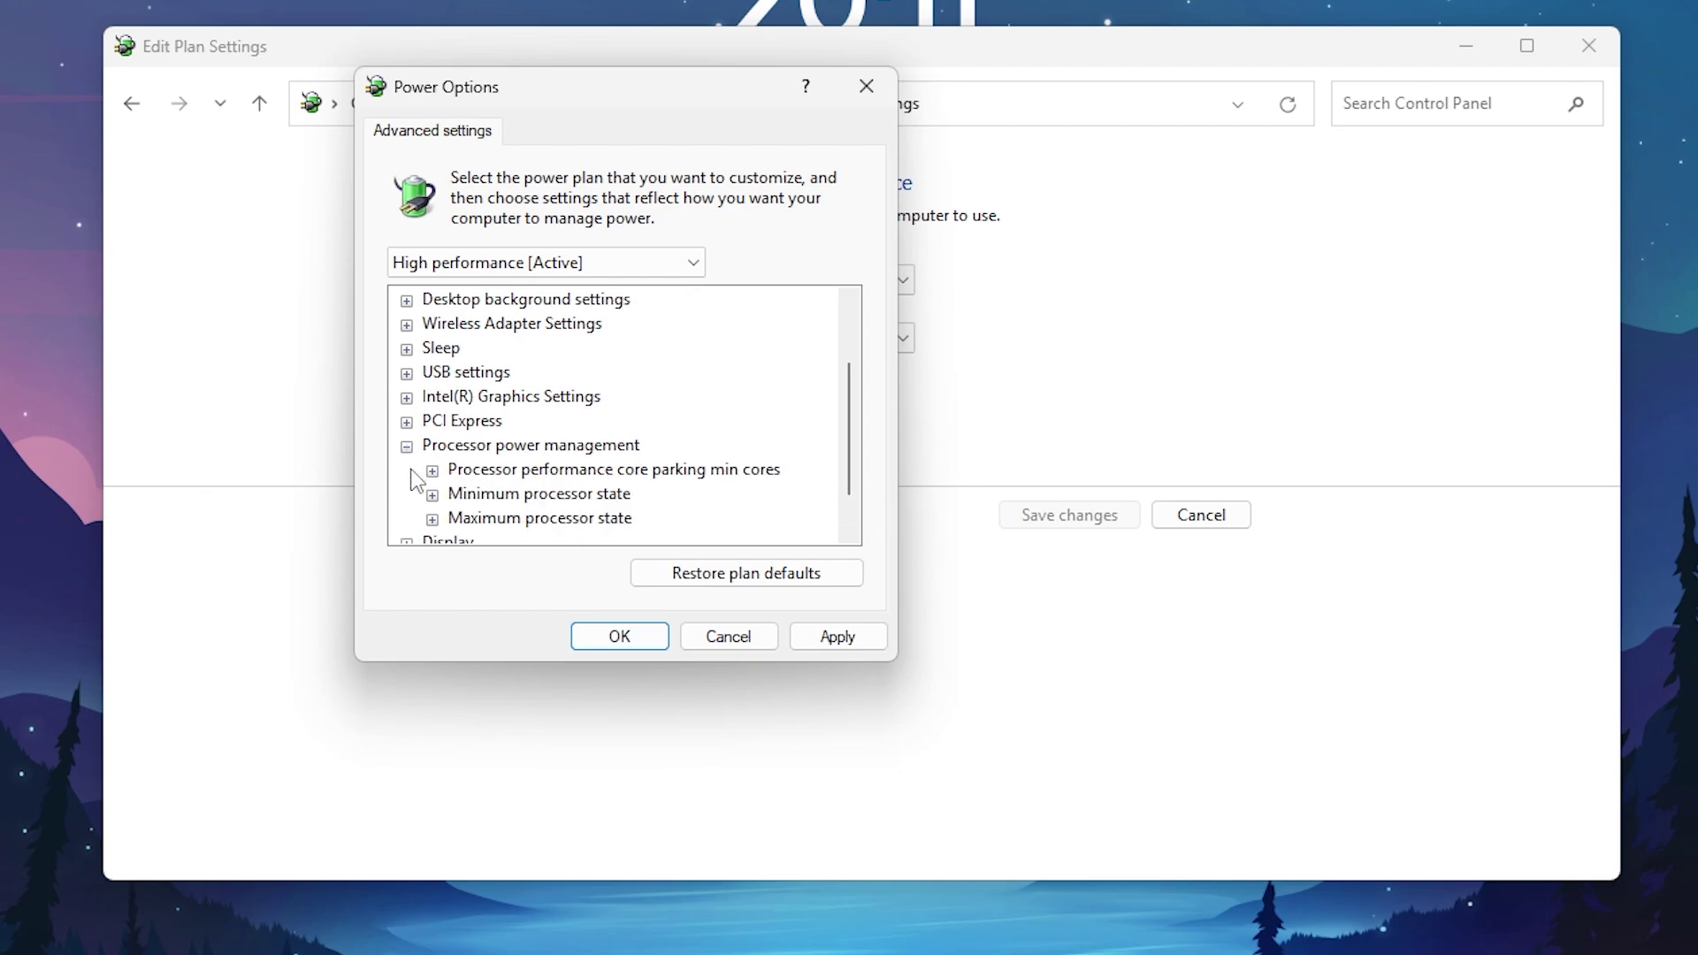
scroll(451, 504, down, 1)
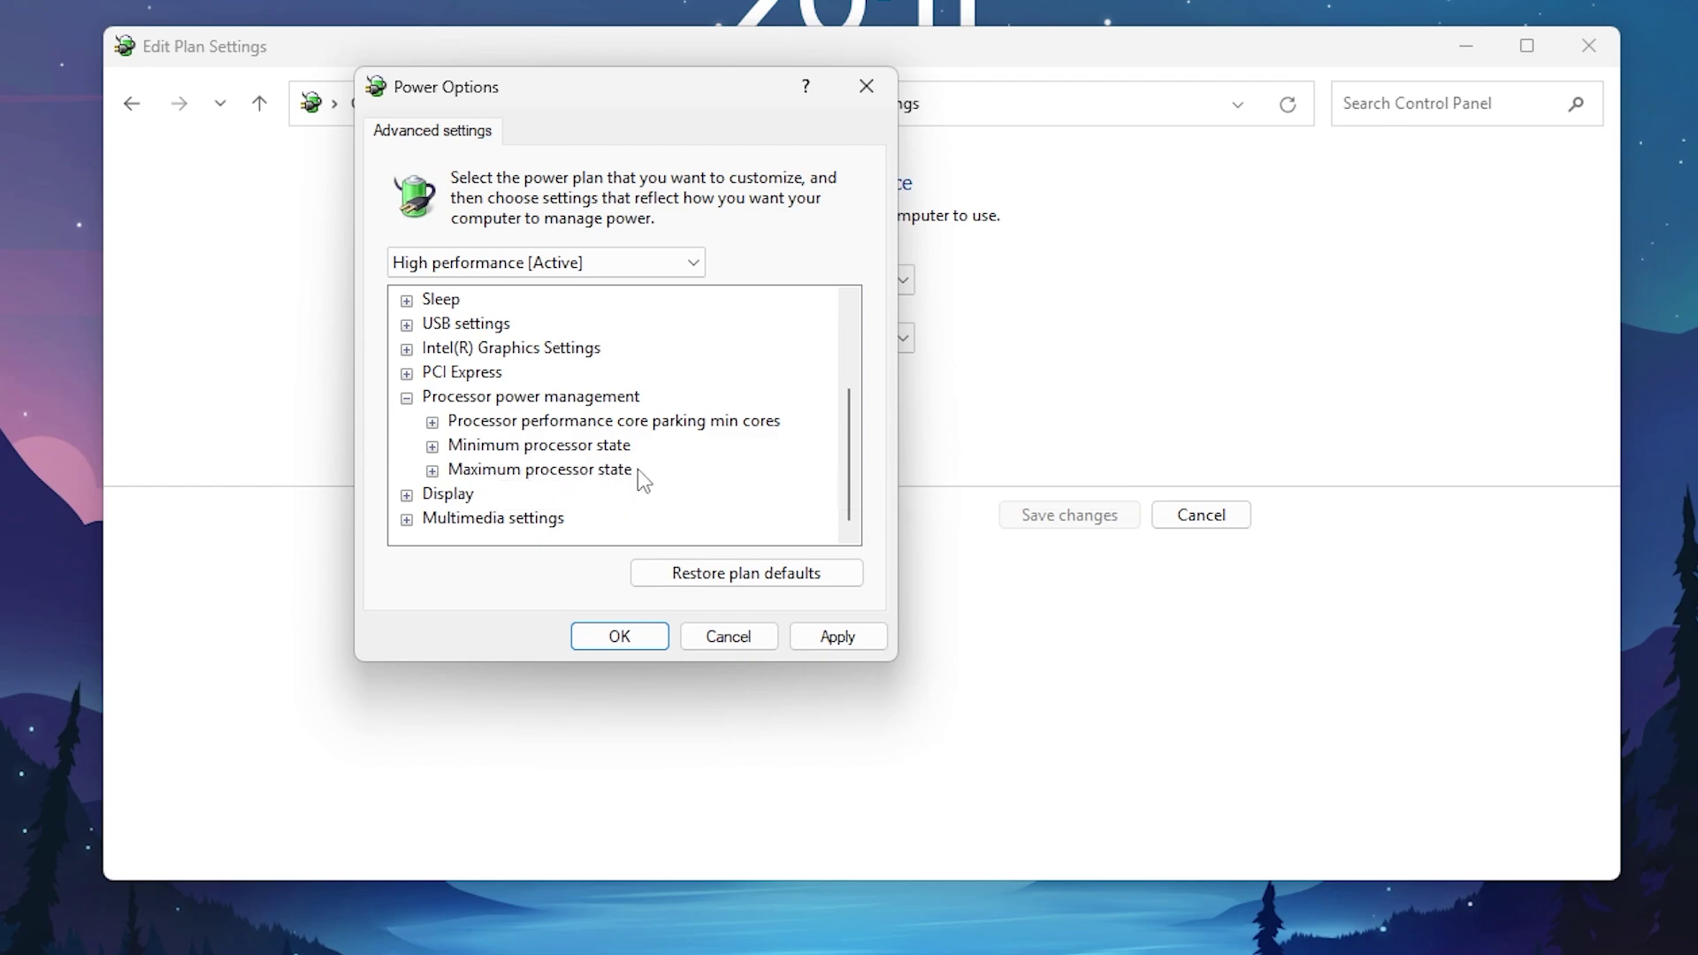
click(431, 447)
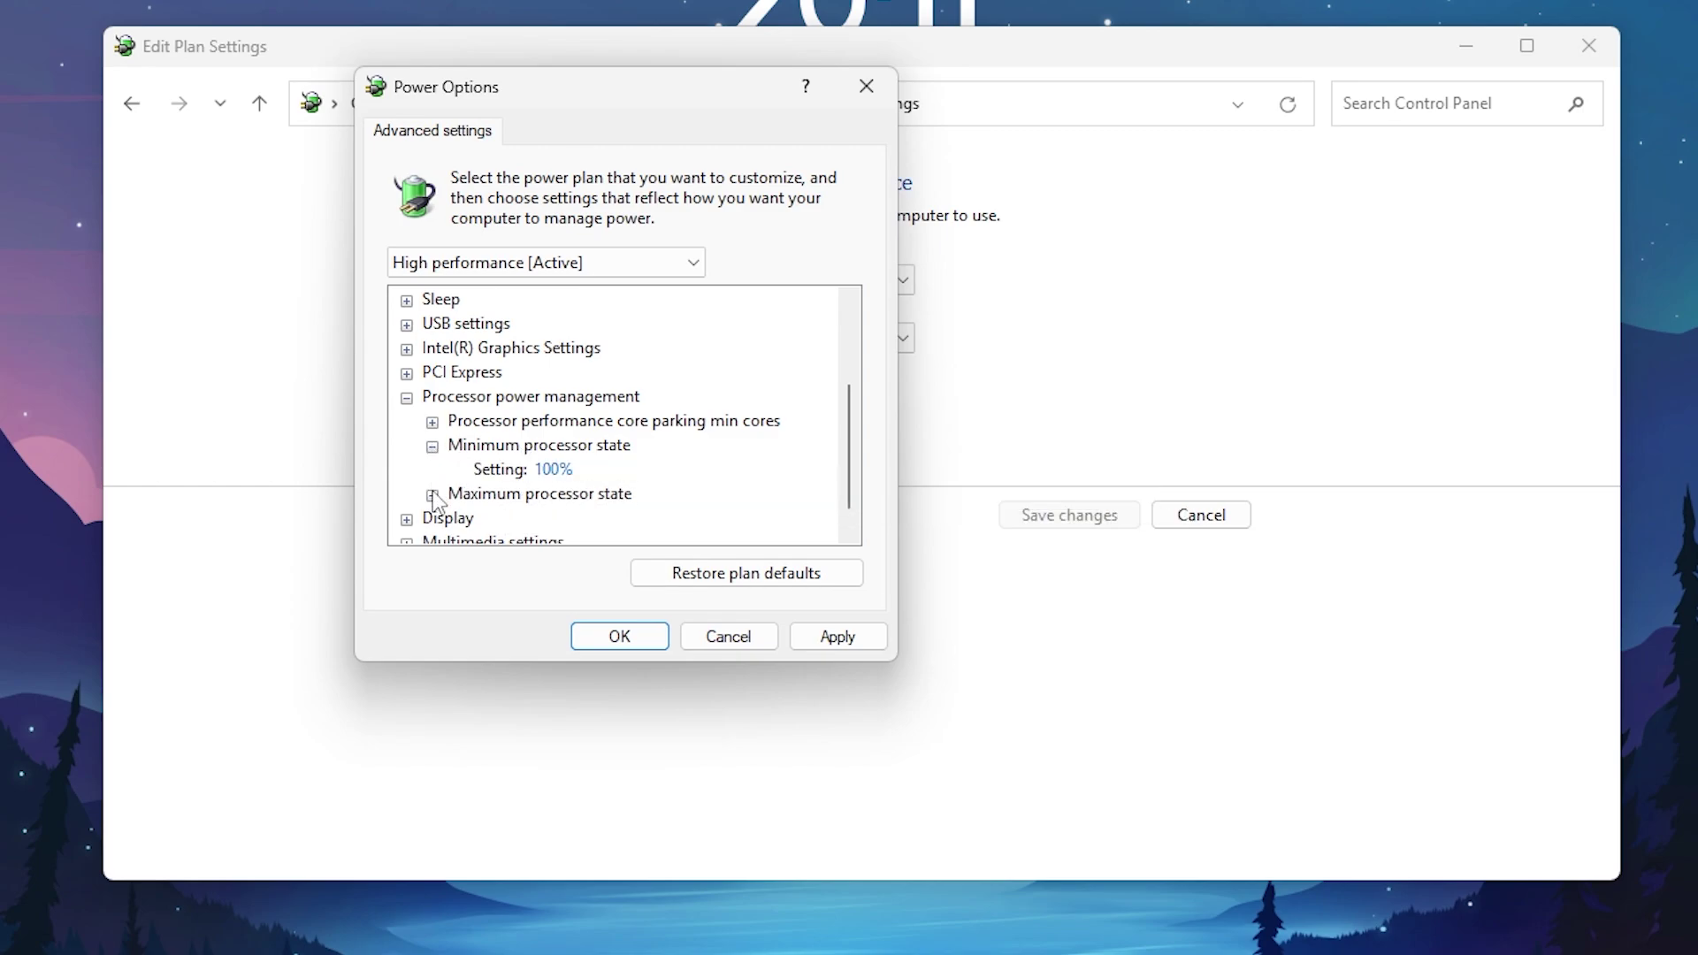
click(432, 495)
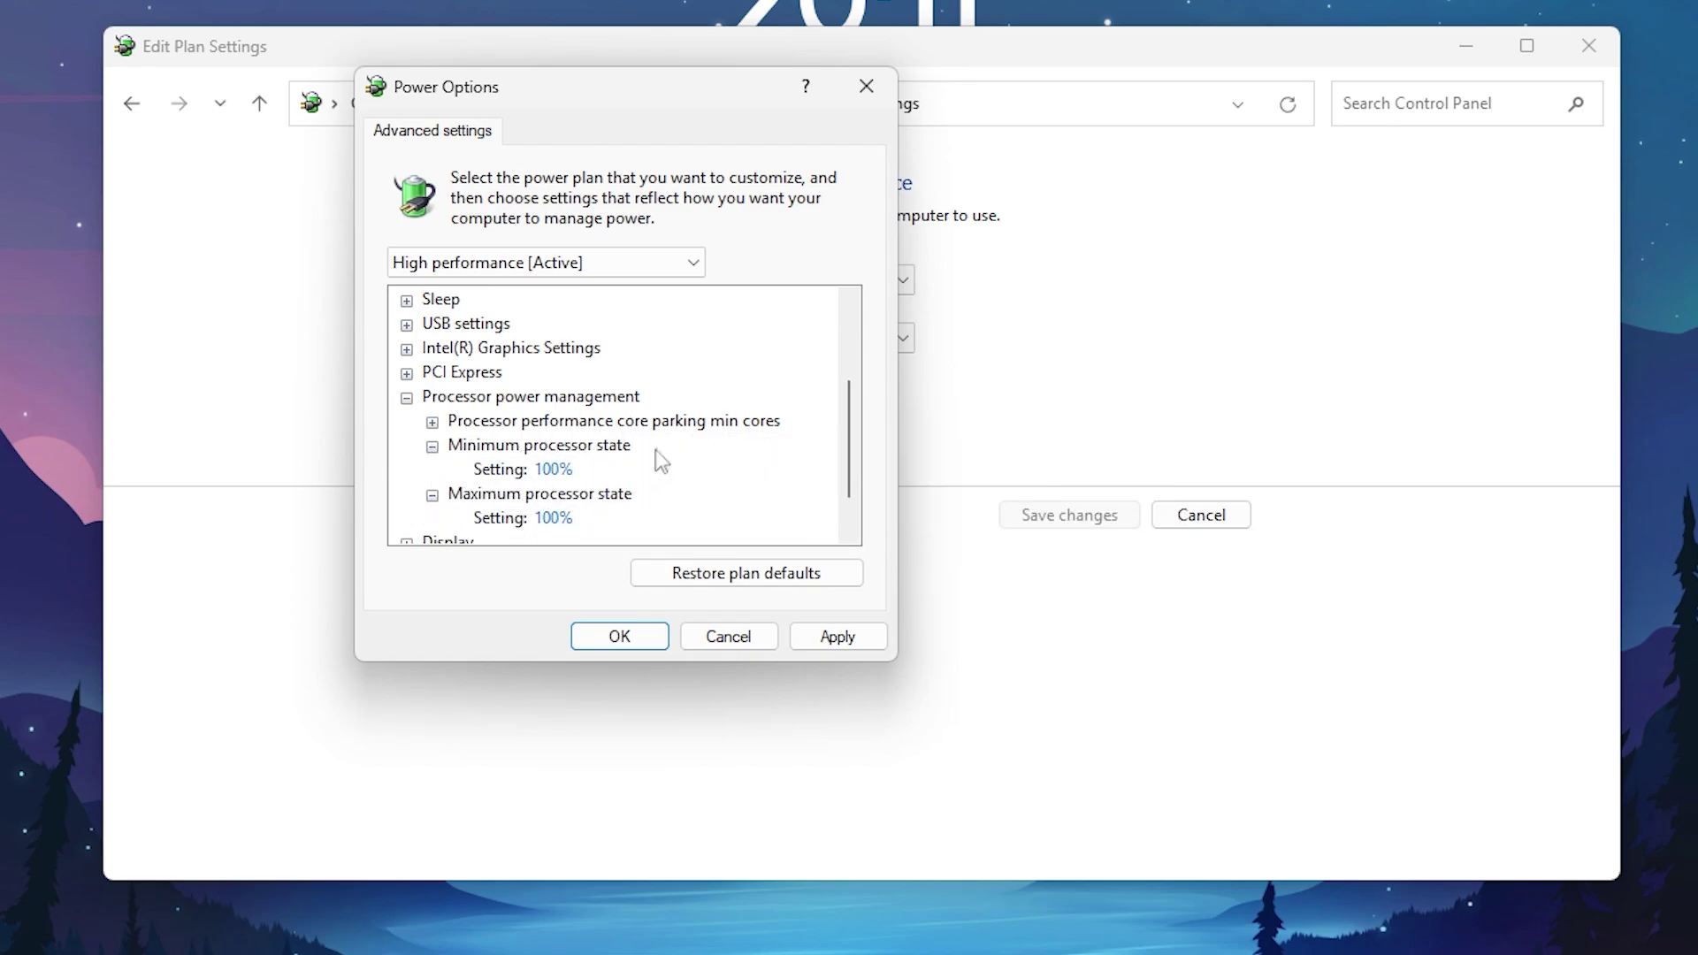
click(860, 638)
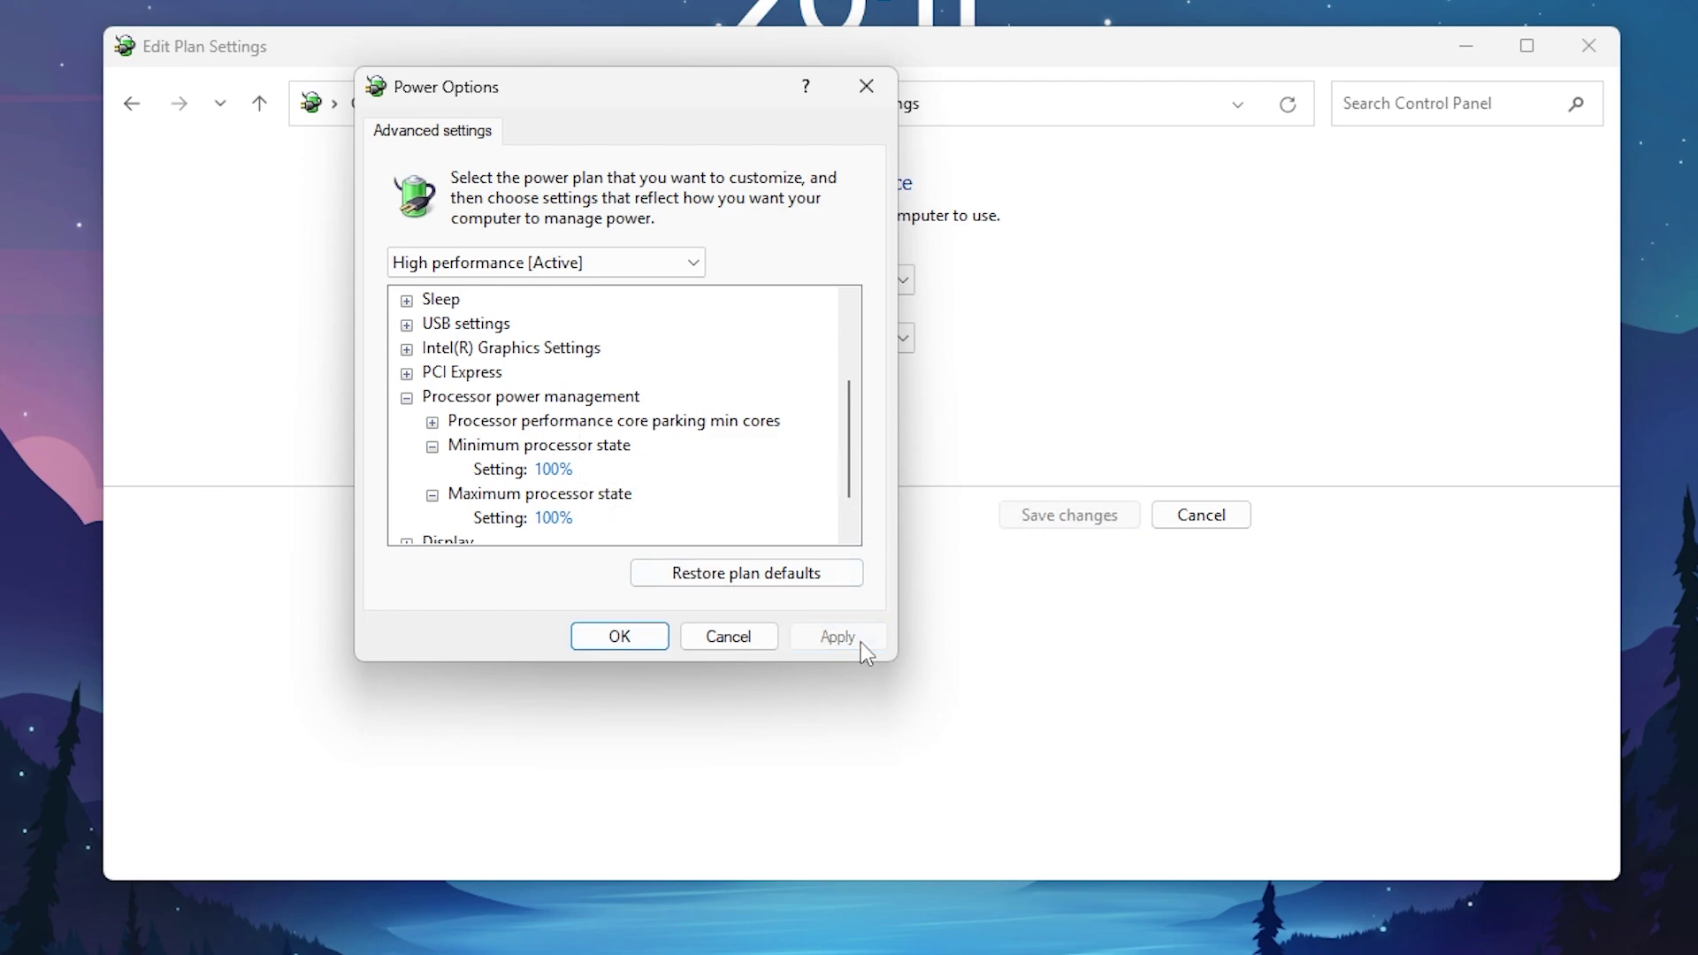
click(640, 636)
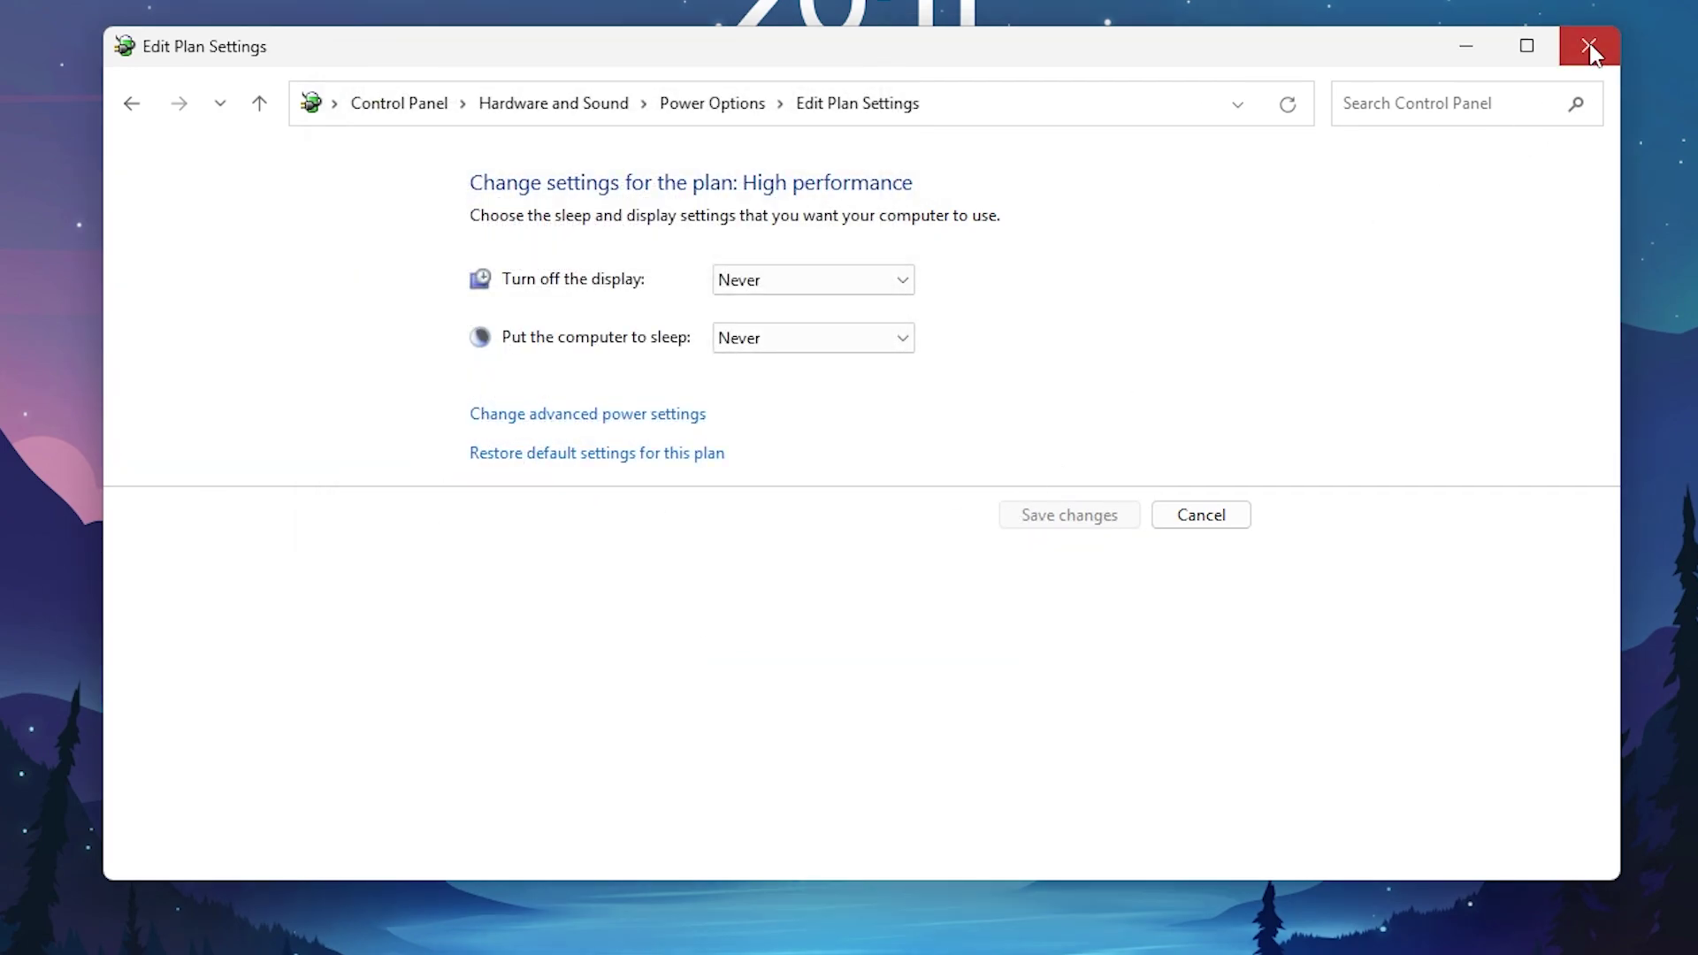